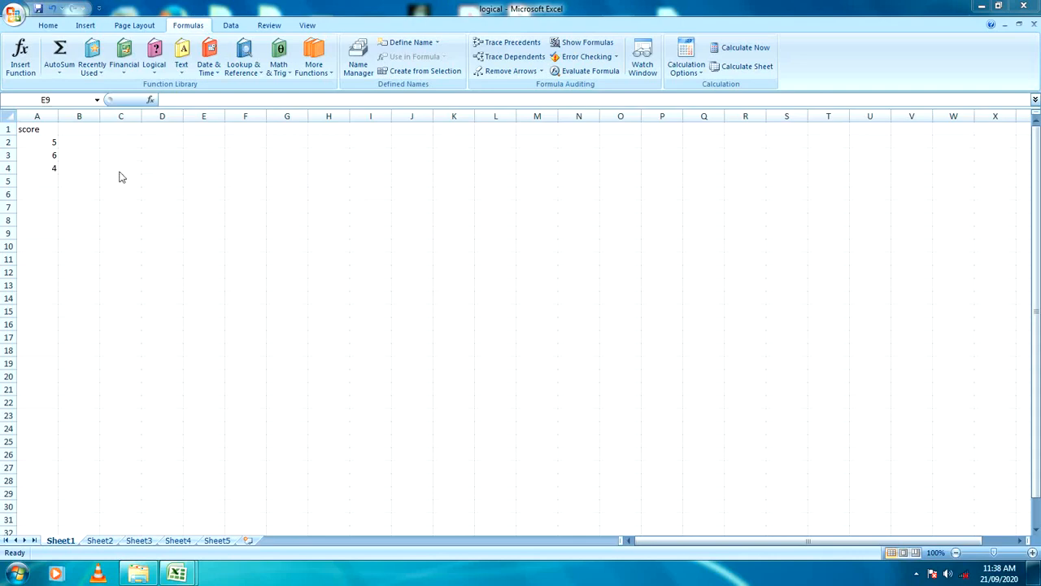
Dismiss the Windows color scheme prompt and look over the list of available logical functions.
click(52, 25)
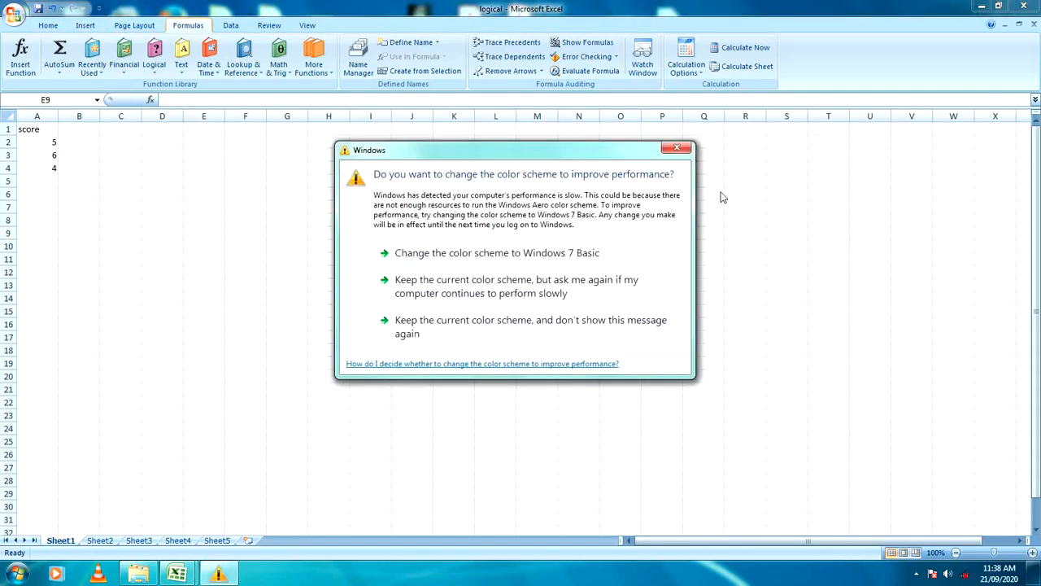
click(675, 148)
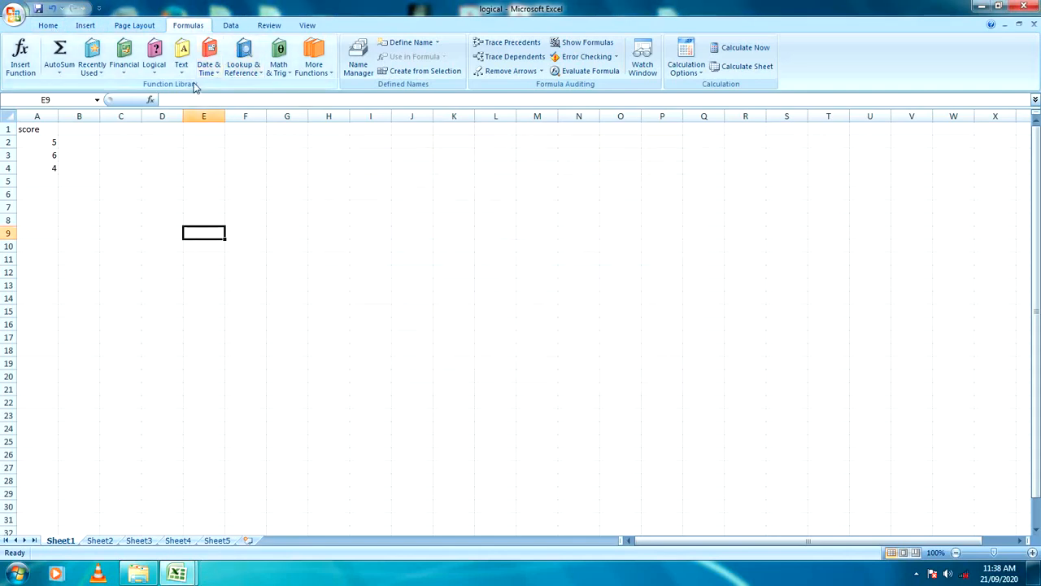
click(154, 66)
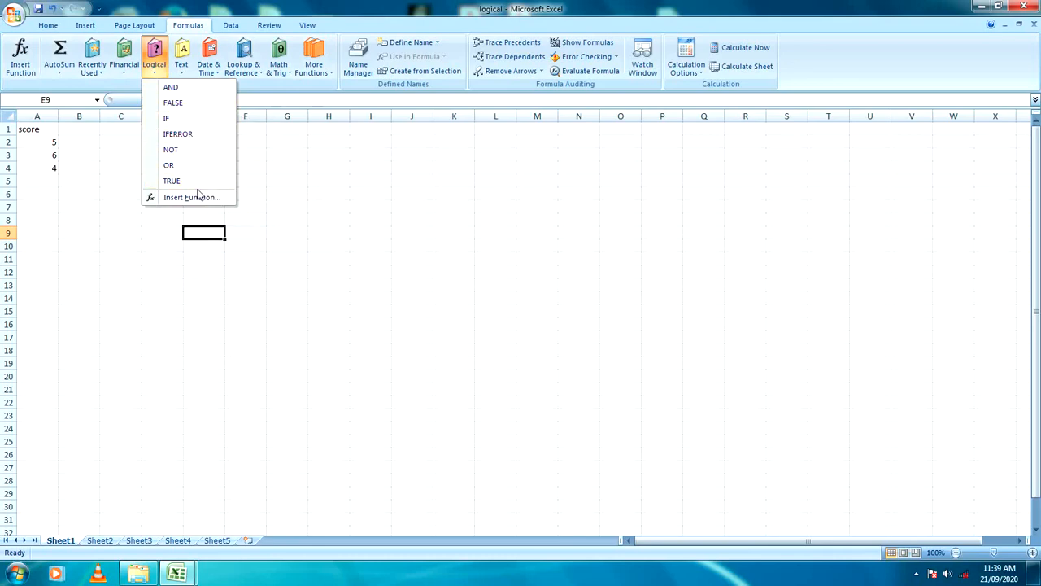
click(156, 67)
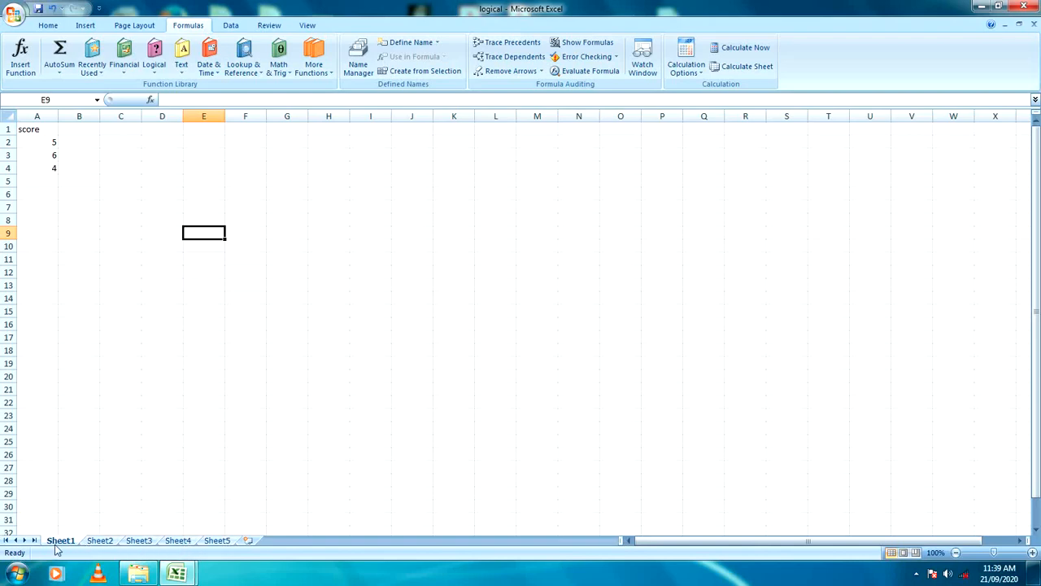
Review the sample data on Sheet1 through Sheet5, dismiss the color scheme prompt, and return to Sheet1.
click(102, 541)
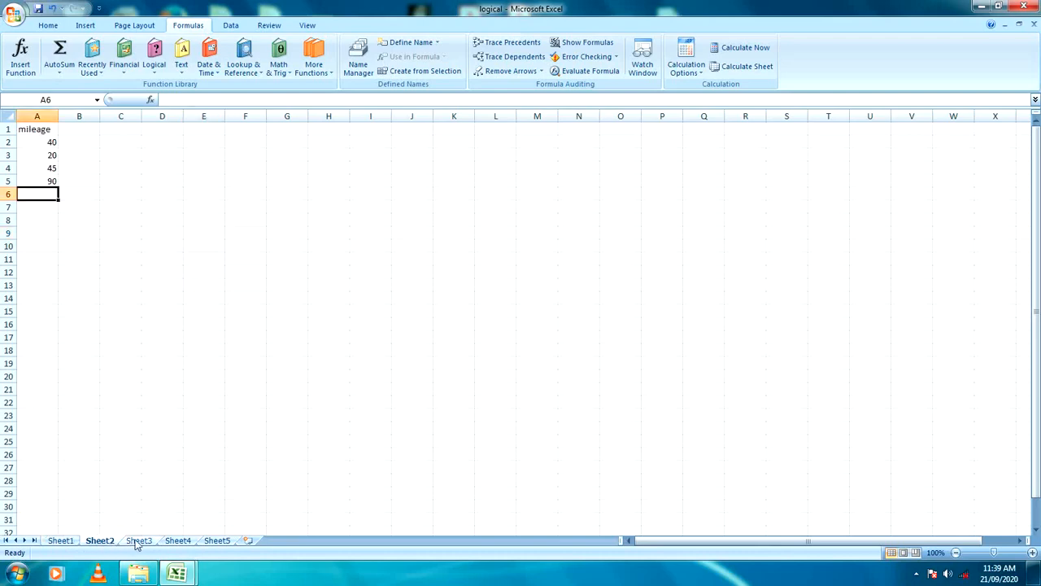
click(138, 541)
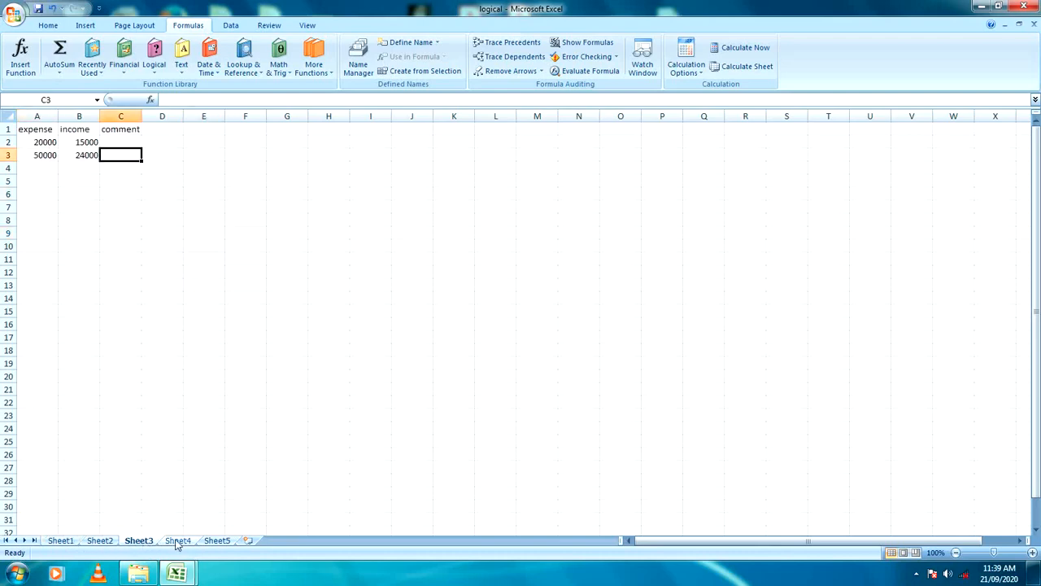
click(178, 541)
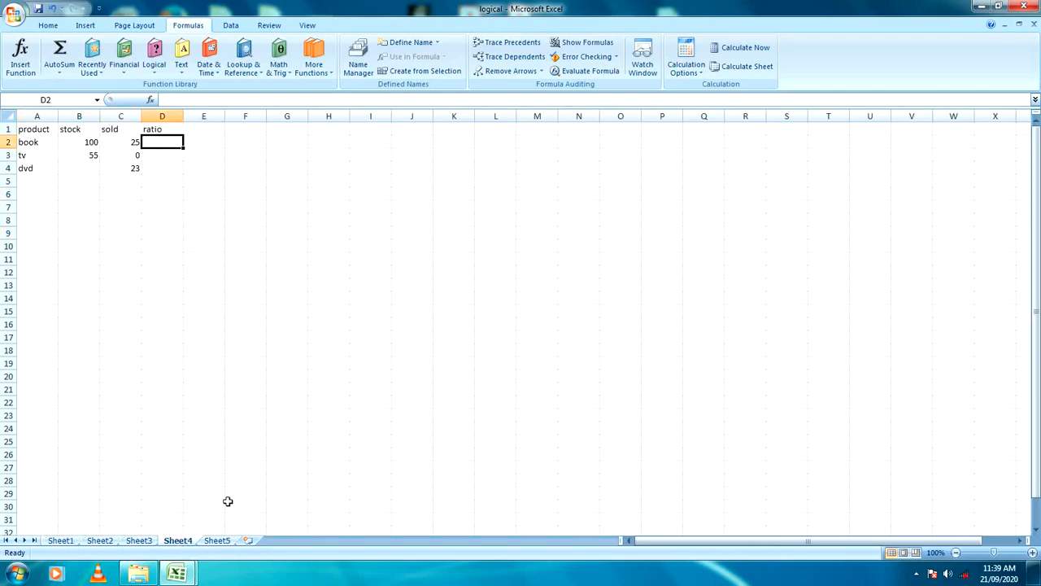
click(216, 541)
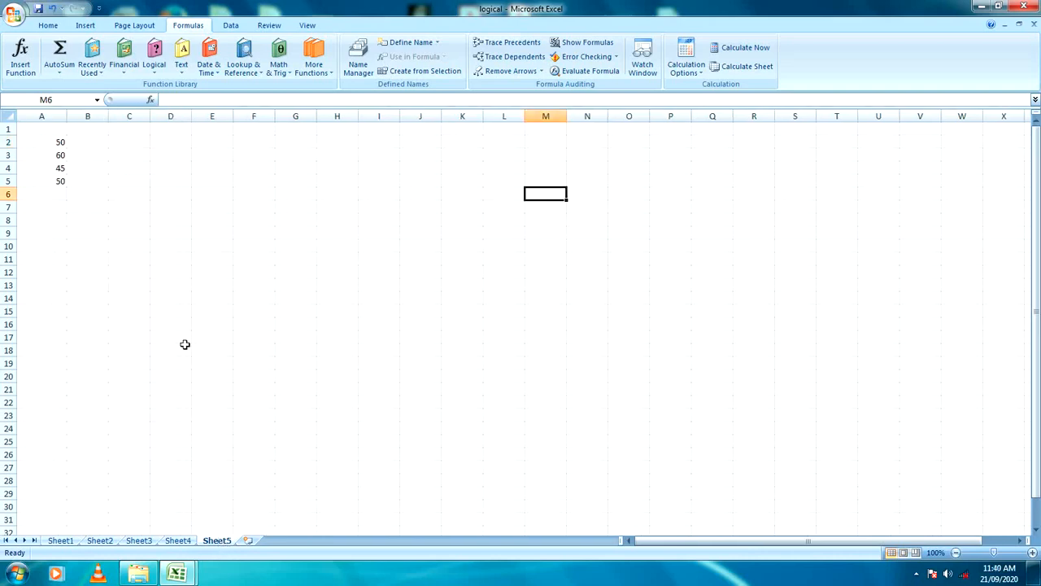
click(69, 543)
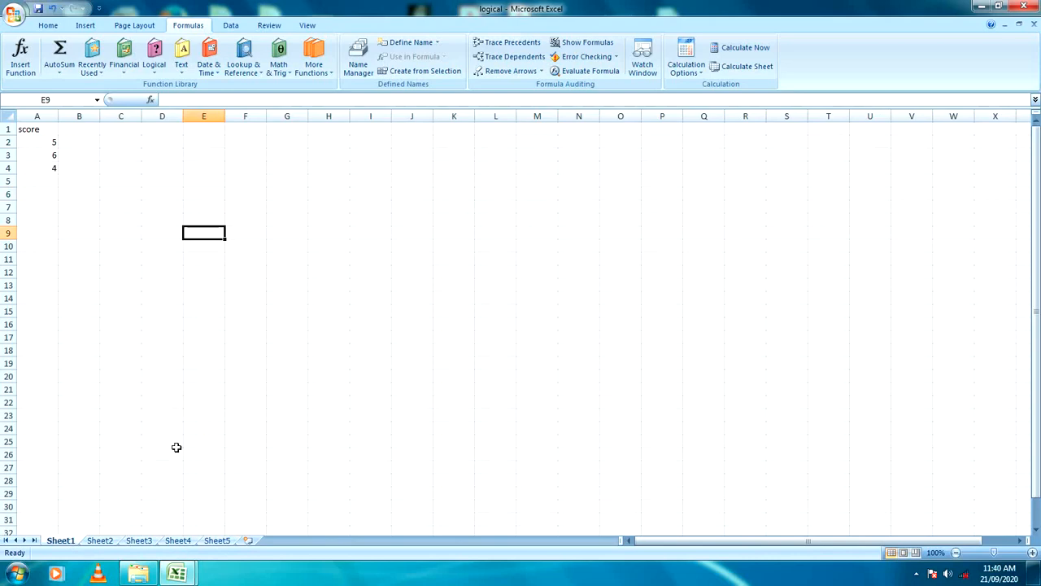
click(102, 542)
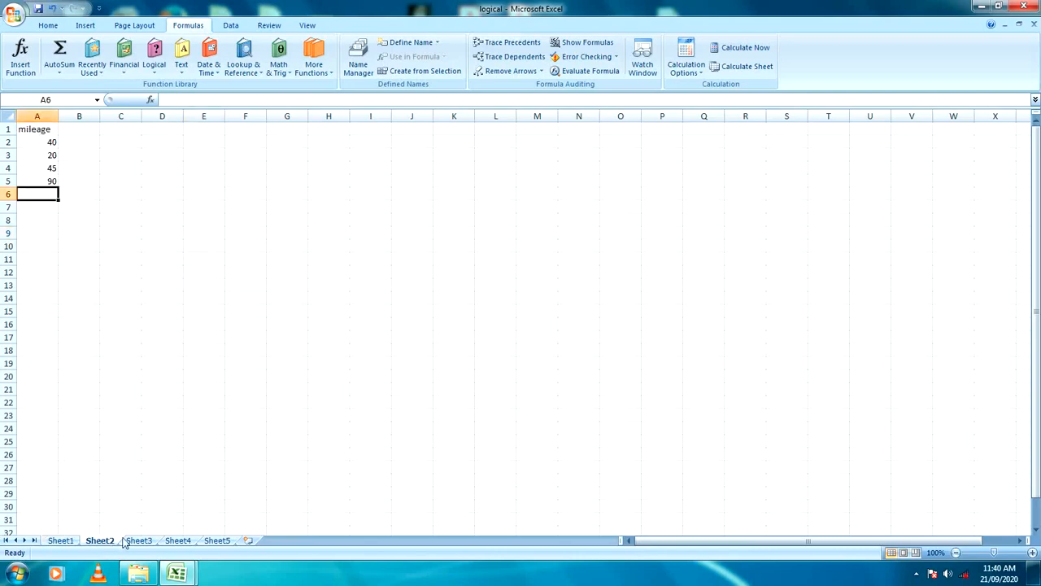
click(140, 543)
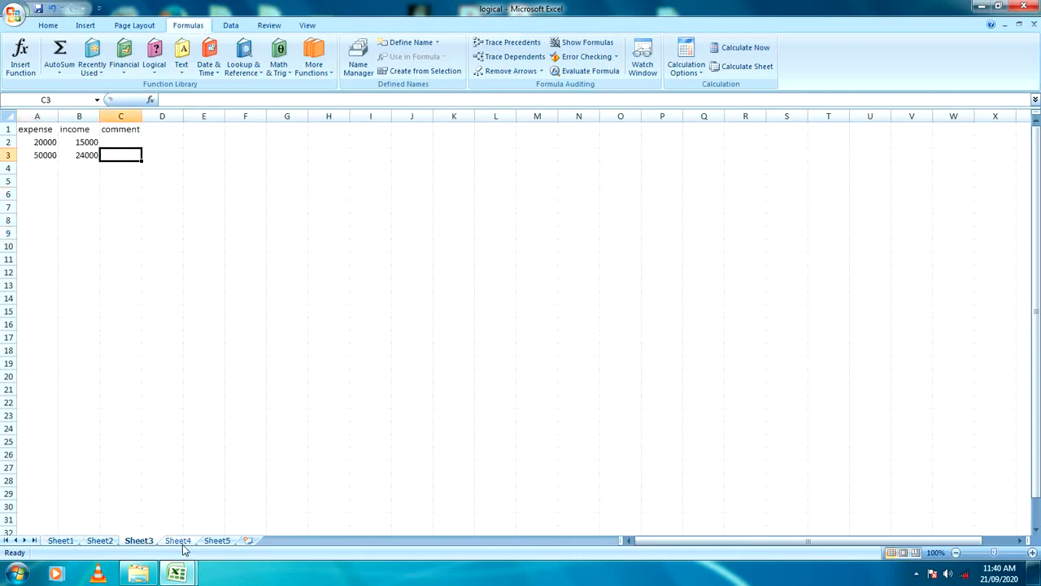
click(181, 543)
click(221, 542)
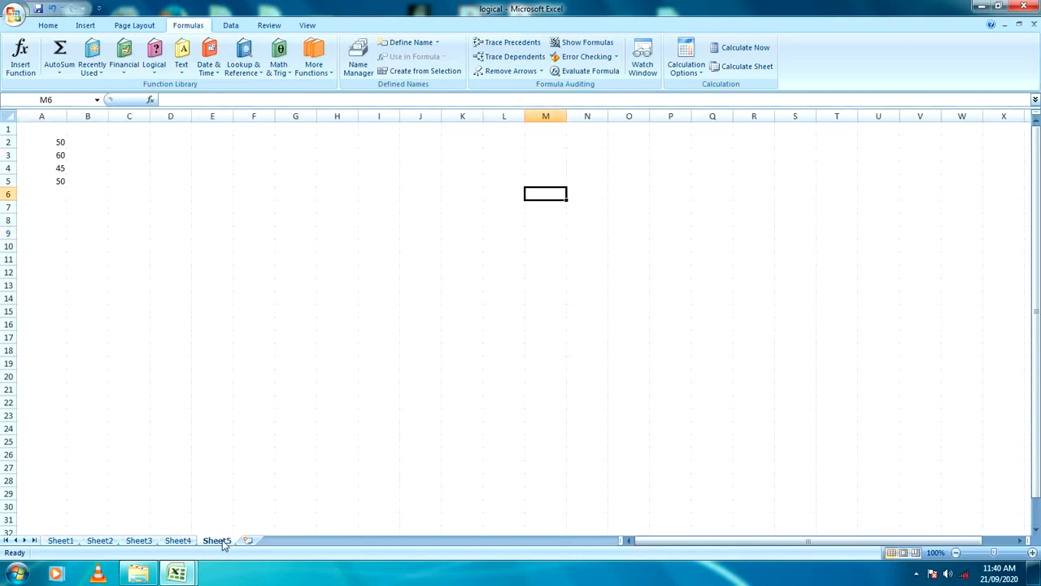
click(61, 541)
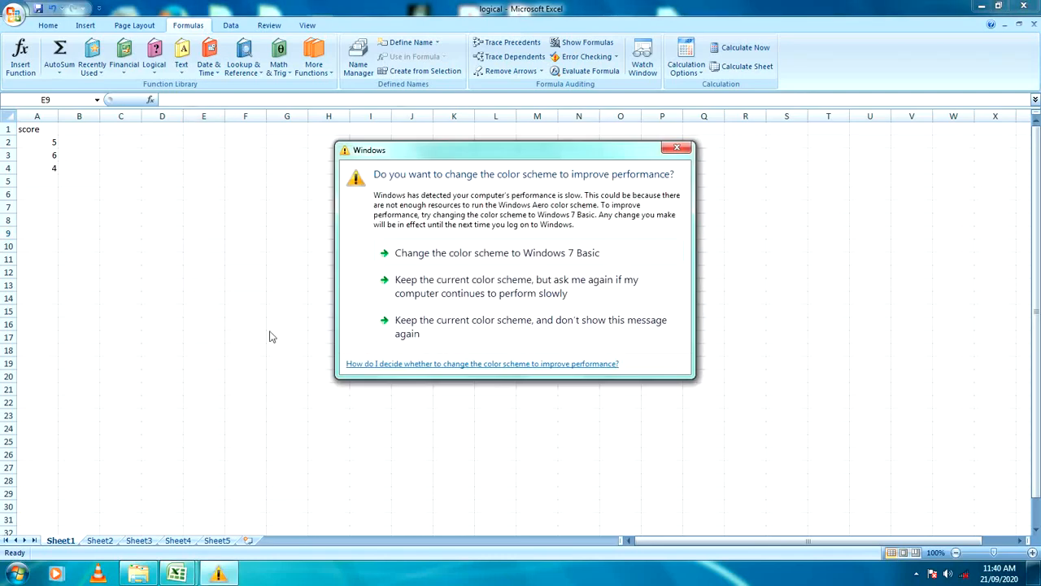
click(672, 150)
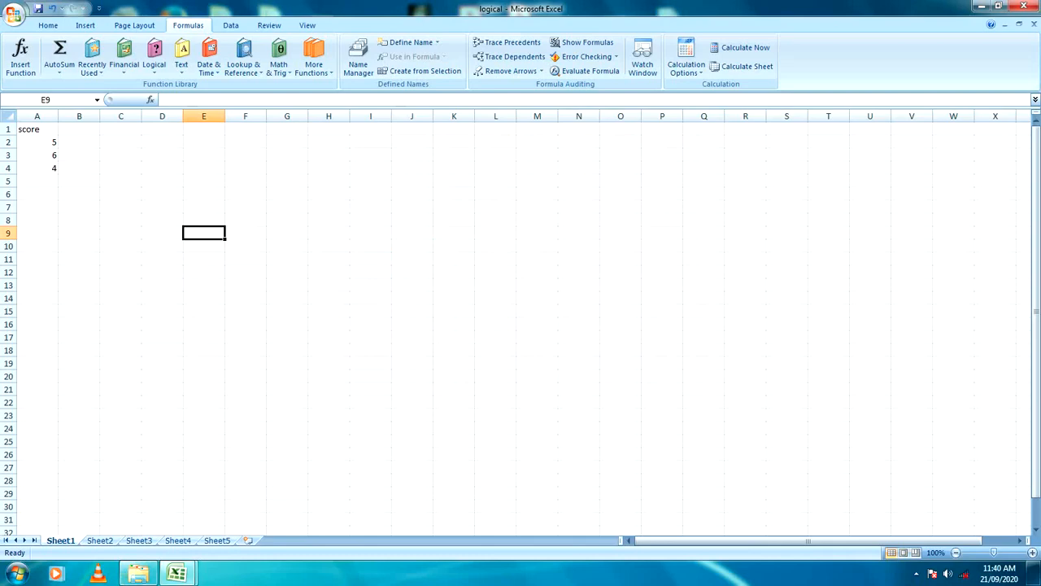
click(99, 542)
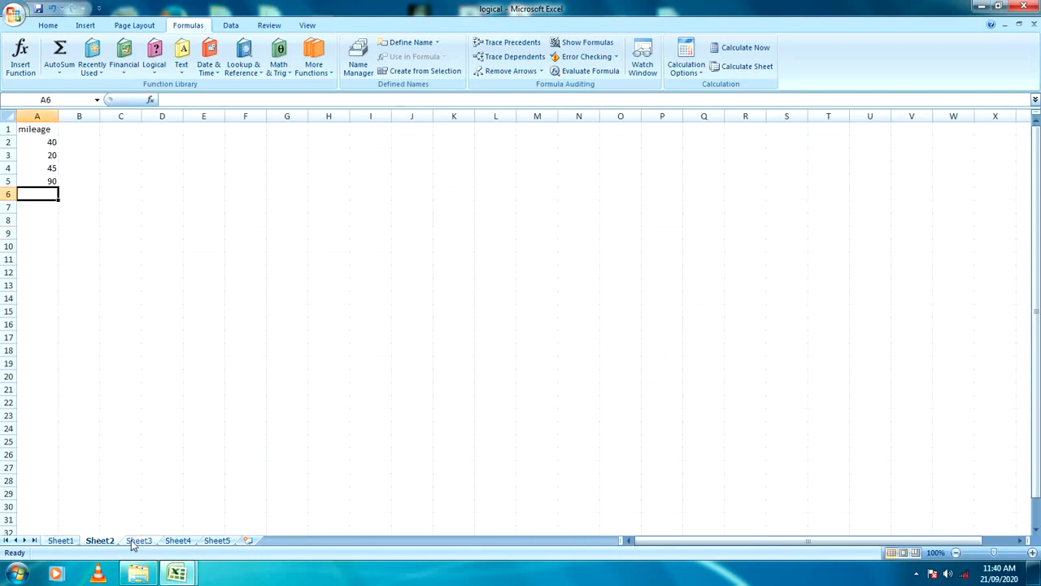
click(136, 542)
click(181, 542)
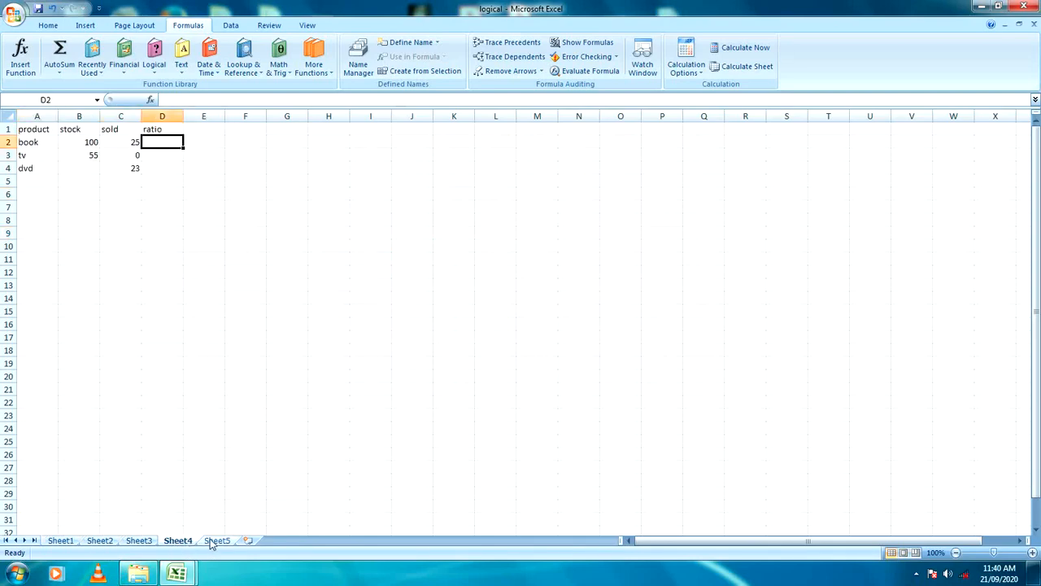
click(215, 543)
click(60, 541)
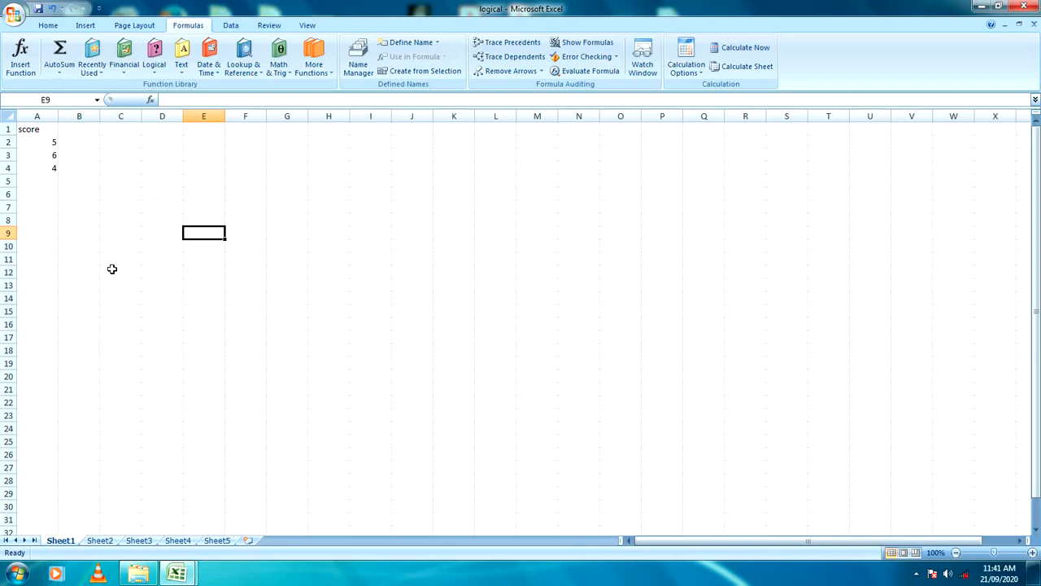
click(86, 145)
click(86, 156)
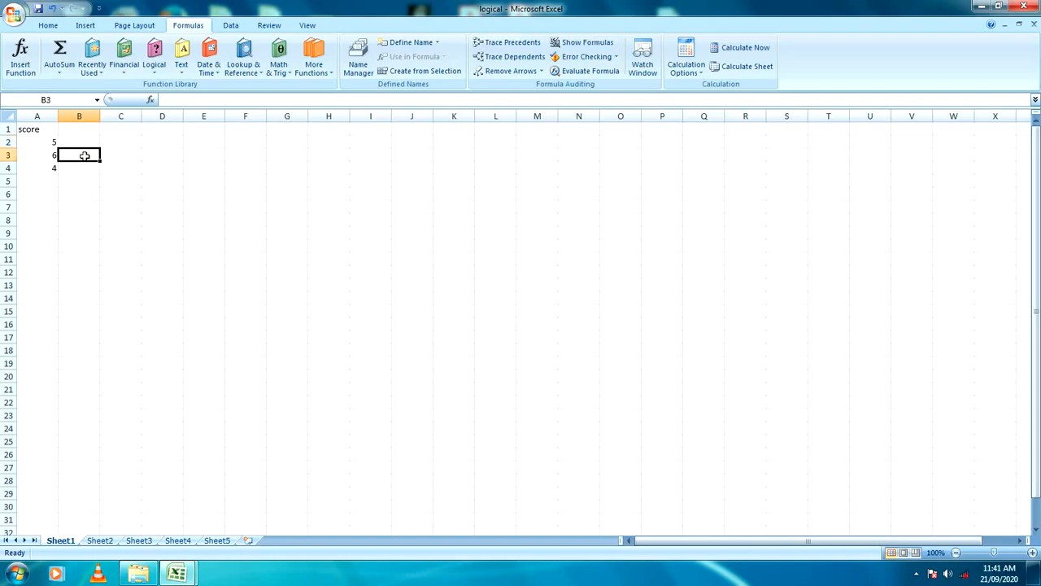
click(80, 169)
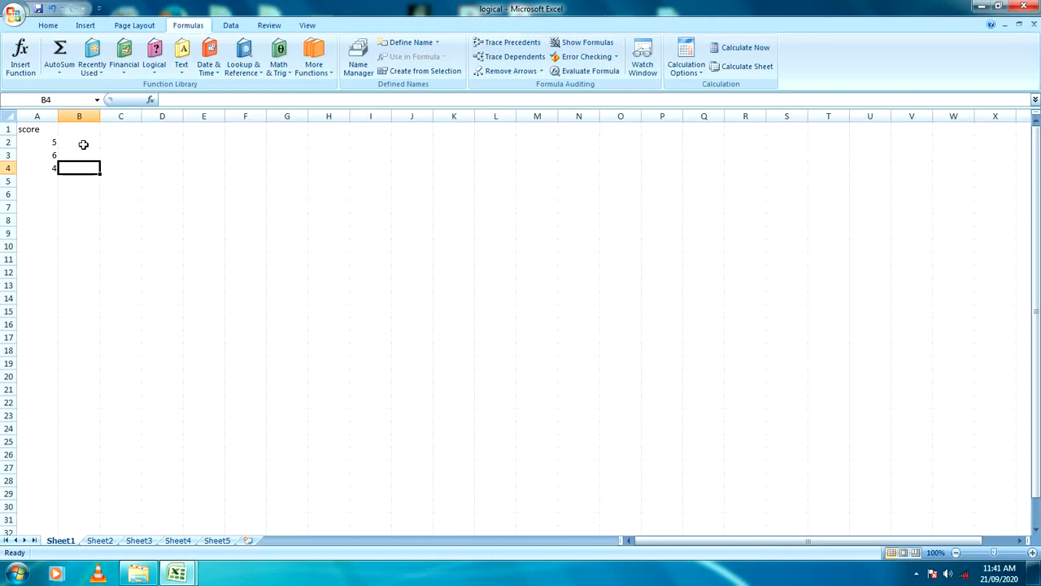
Insert the AND function in cell B2 beside the first score, with 5<a2 as the Logical1 condition.
click(83, 143)
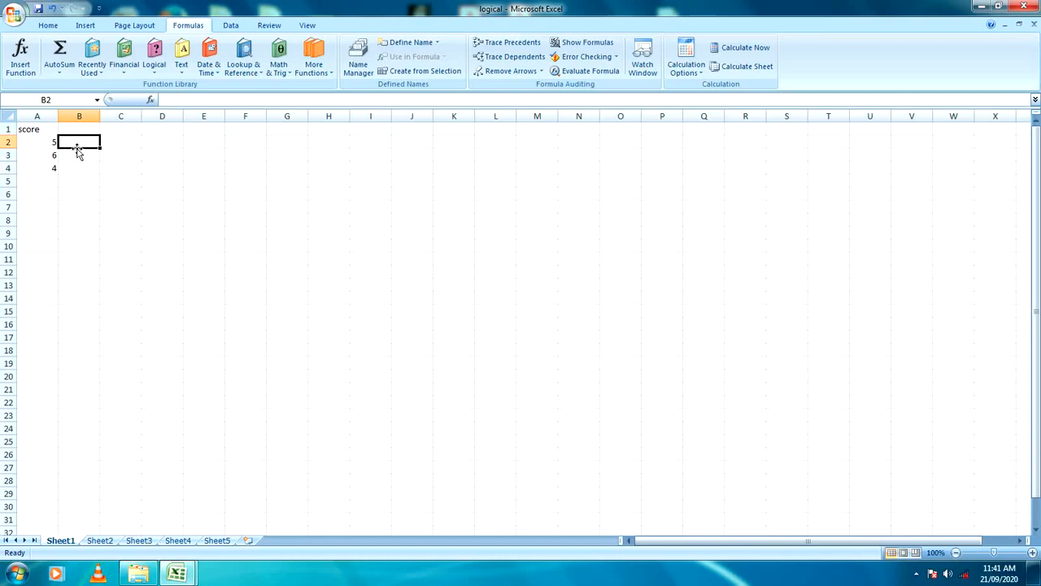
click(155, 67)
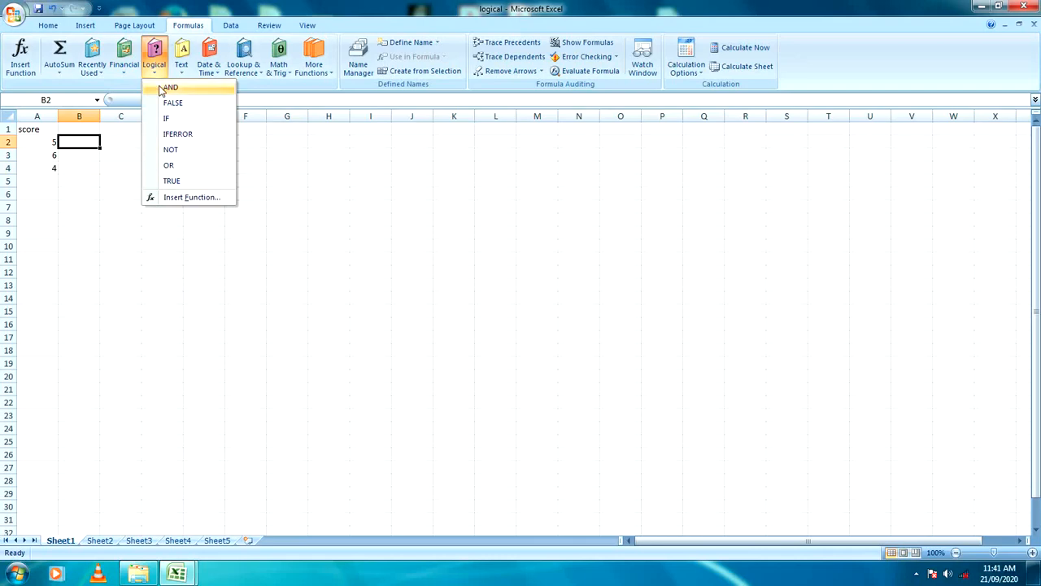
click(172, 89)
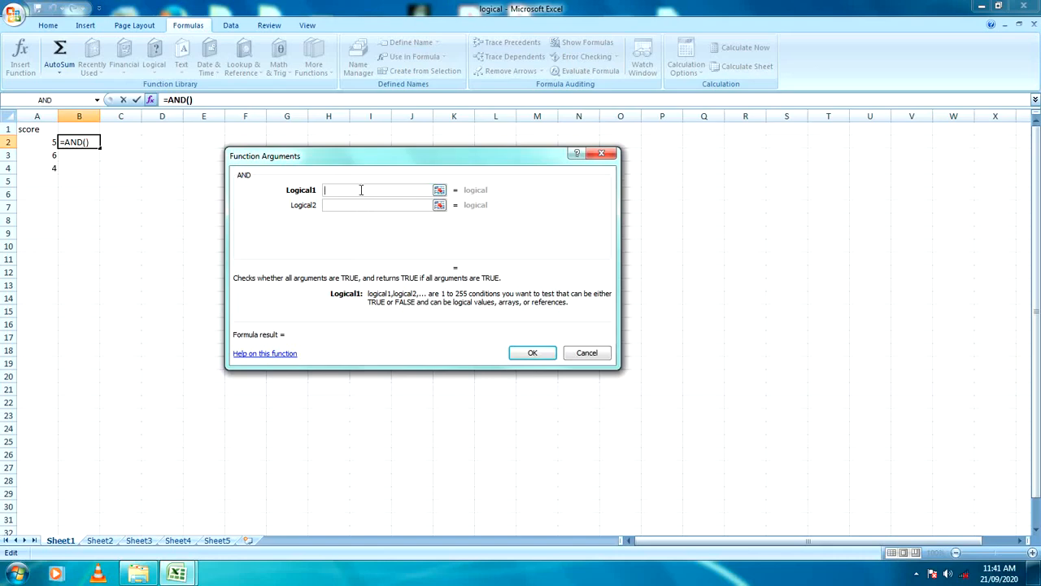
text(5<)
text(a2)
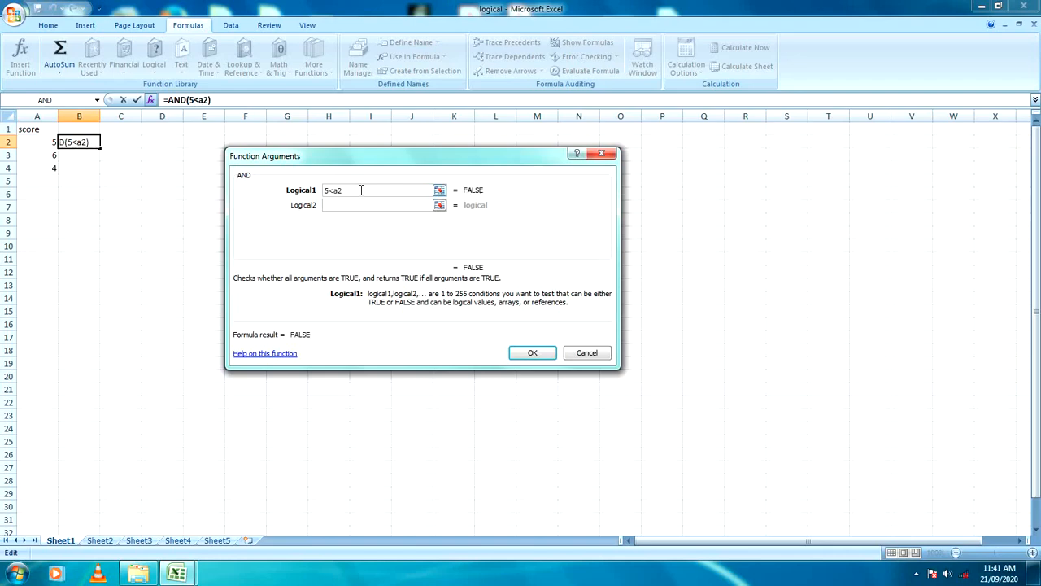
Set the Logical2 condition to a2<100, dismiss the color scheme prompt, and accept the AND formula in B2.
click(392, 206)
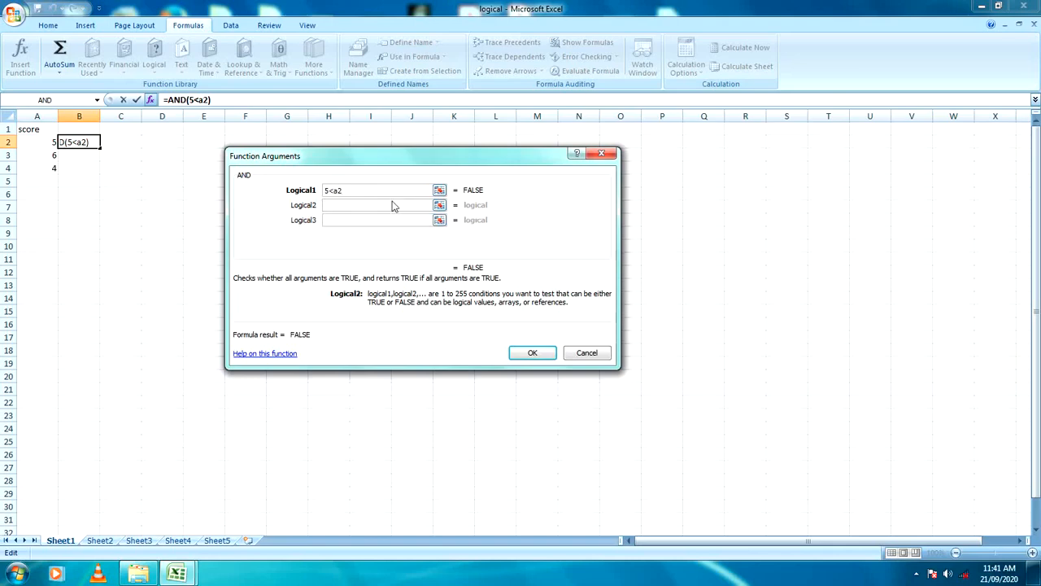
text(a2<)
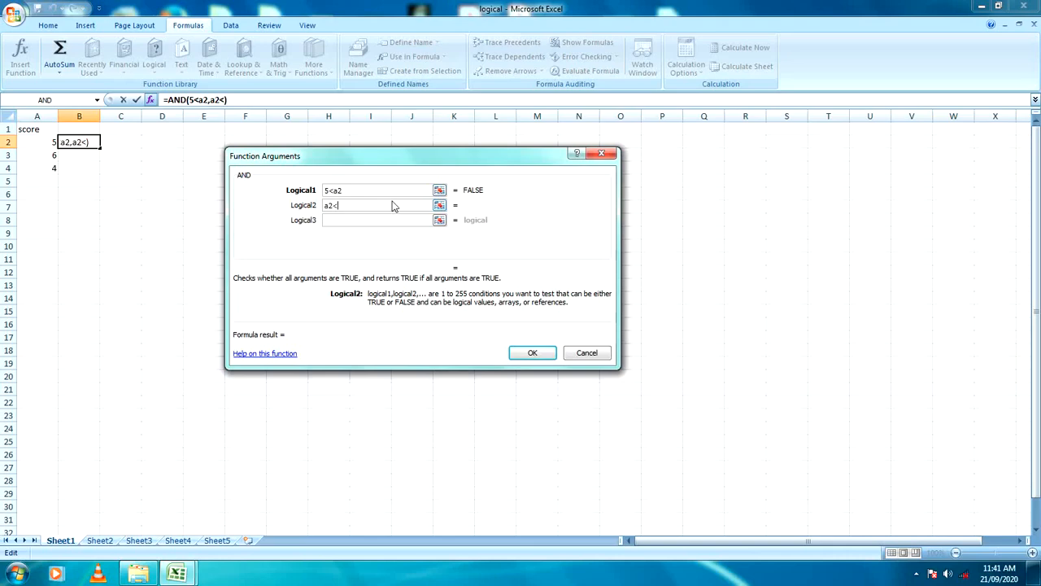
text(1000)
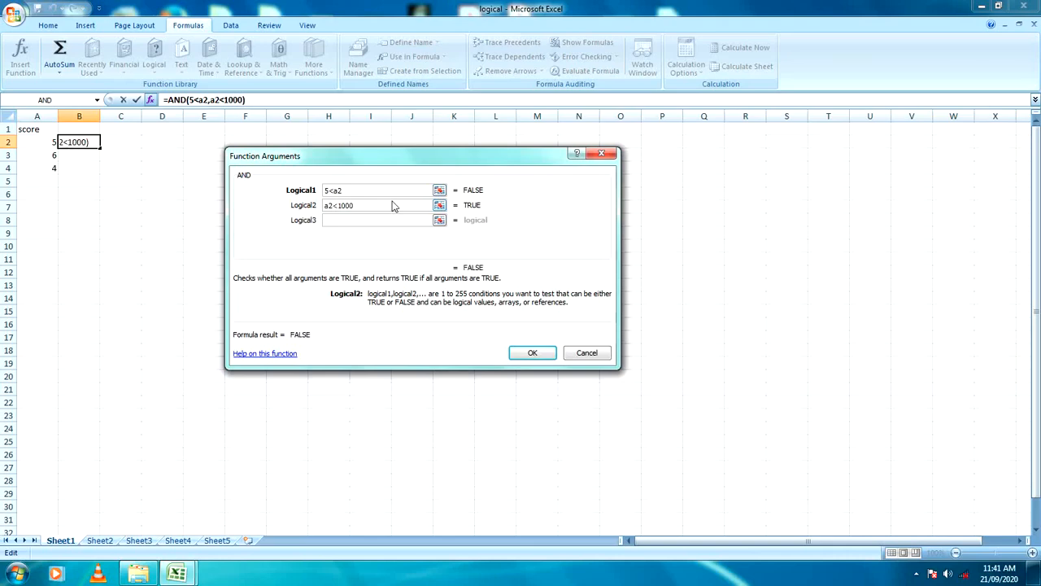
key(BackSpace)
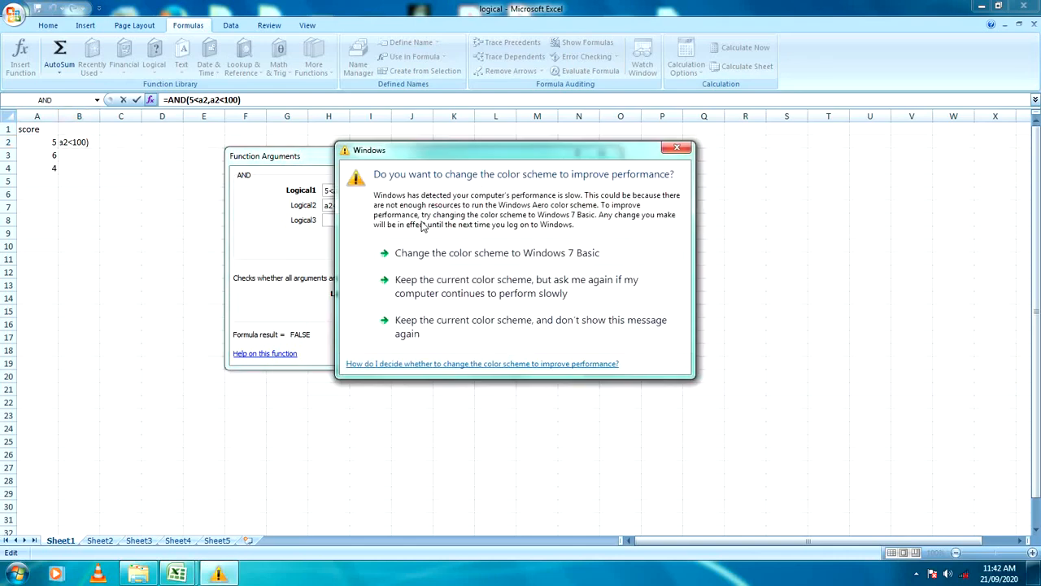
click(676, 148)
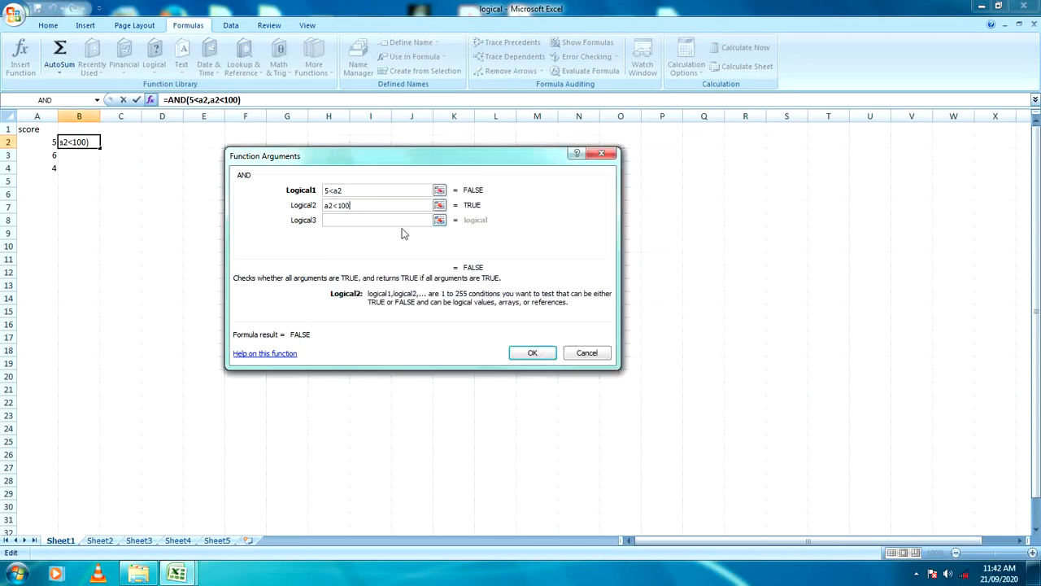
click(531, 353)
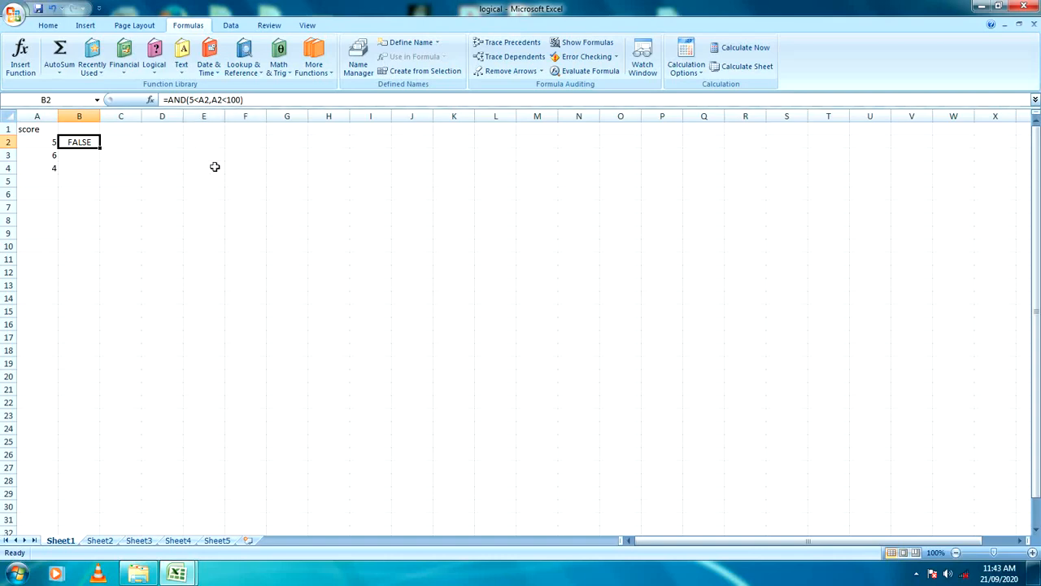
Insert an AND function in cell B3 with the conditions 5<a3 and a3<100, and dismiss the color scheme prompt.
click(81, 157)
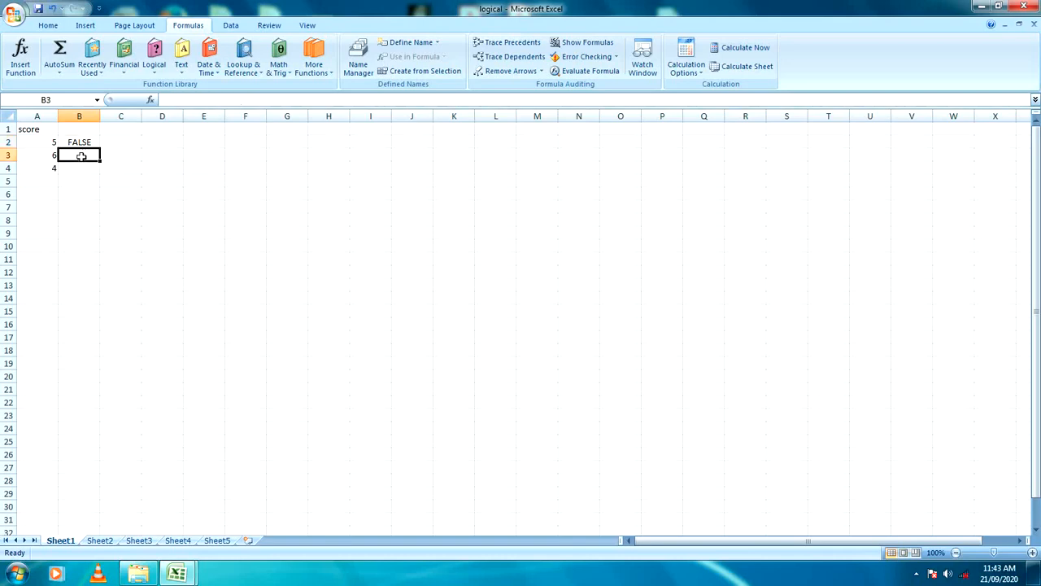
click(155, 51)
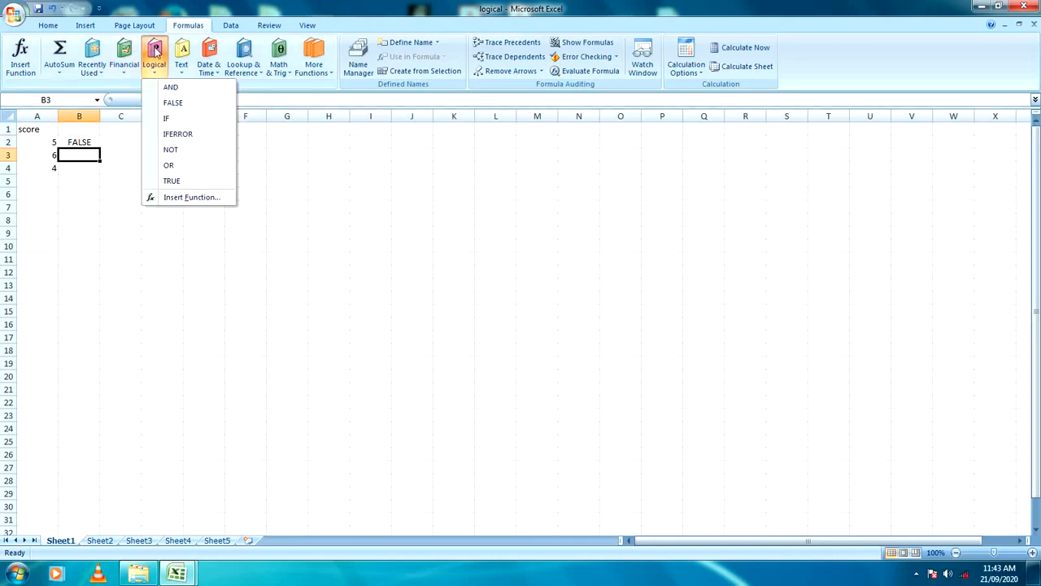
click(169, 87)
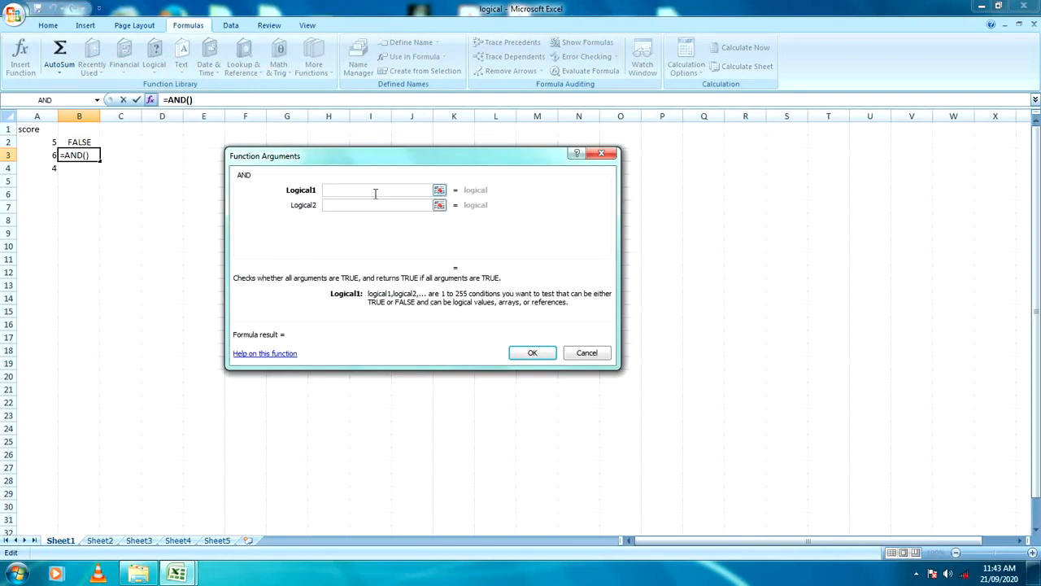
text(5<a3)
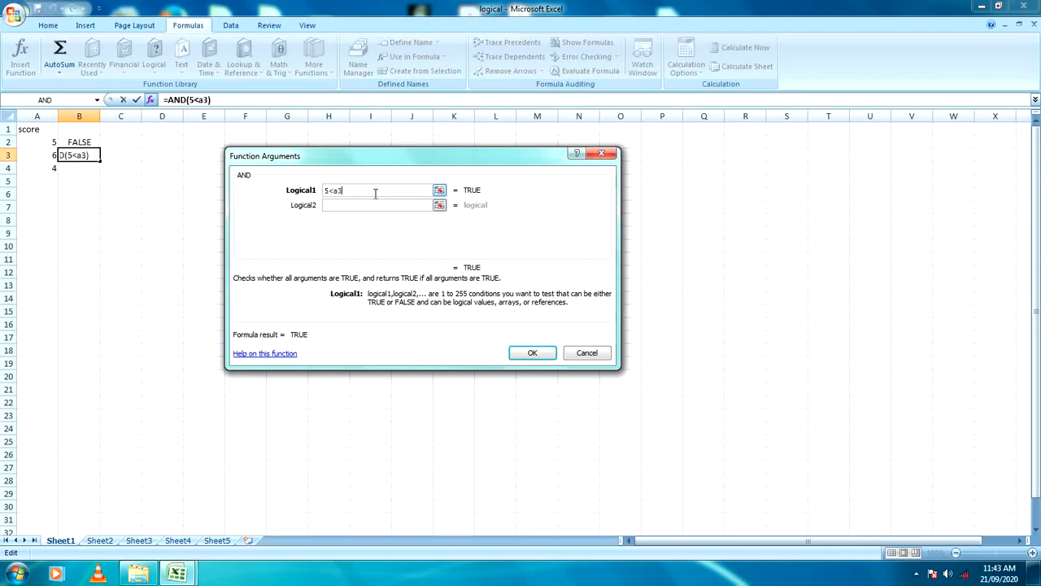
click(372, 204)
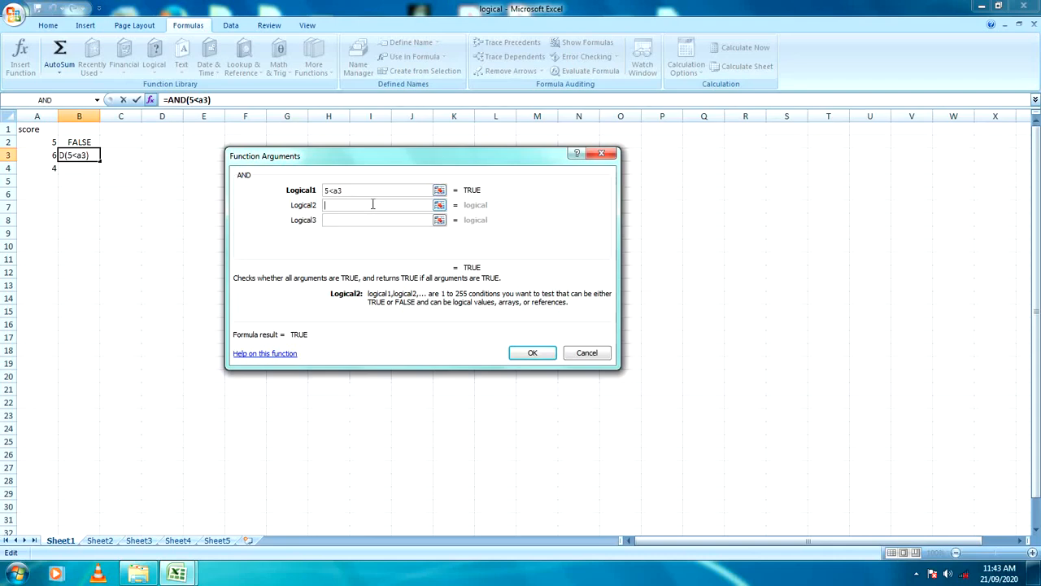
text(a3<)
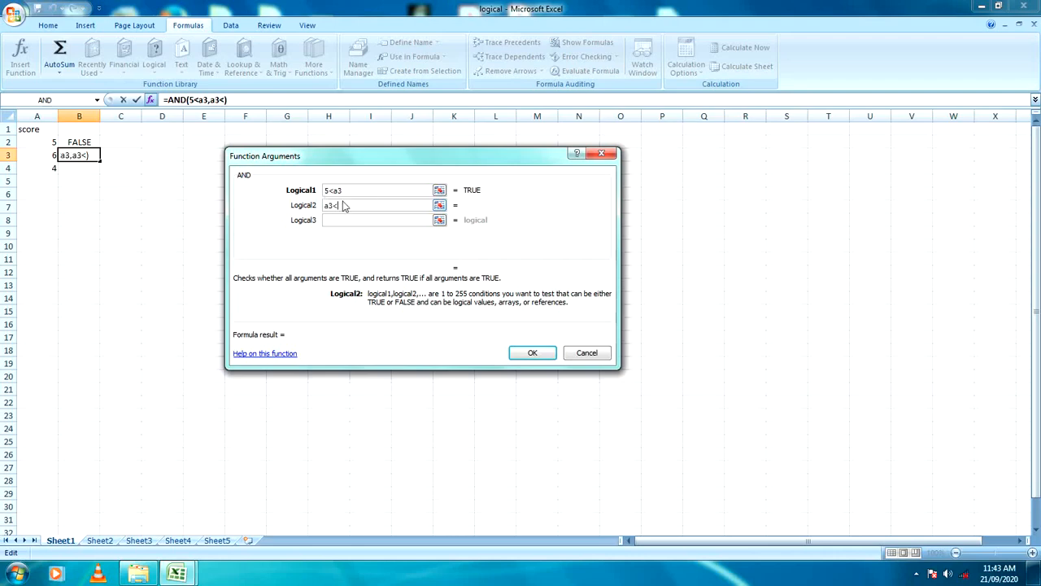
text(100)
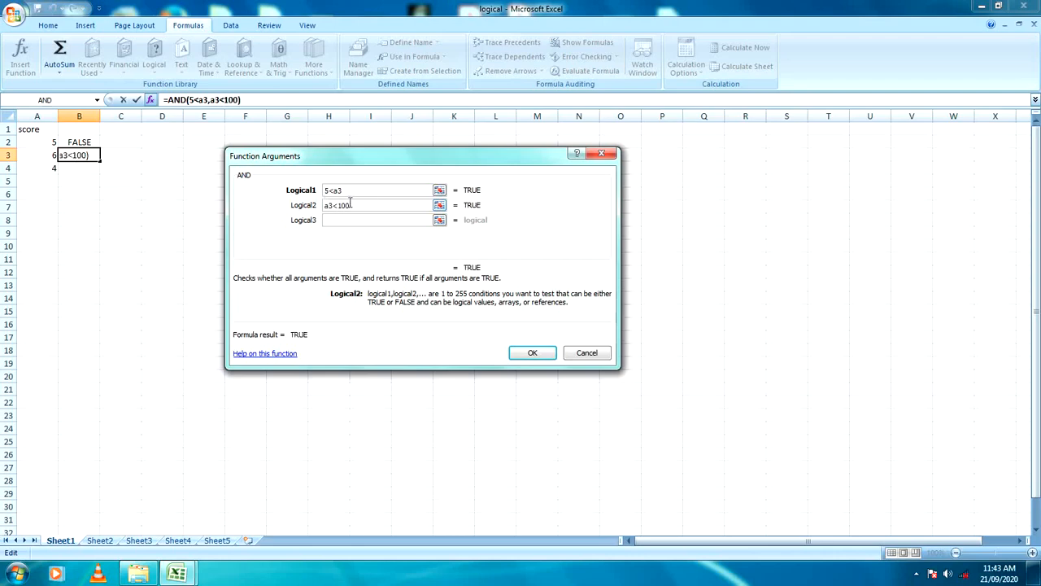
click(529, 353)
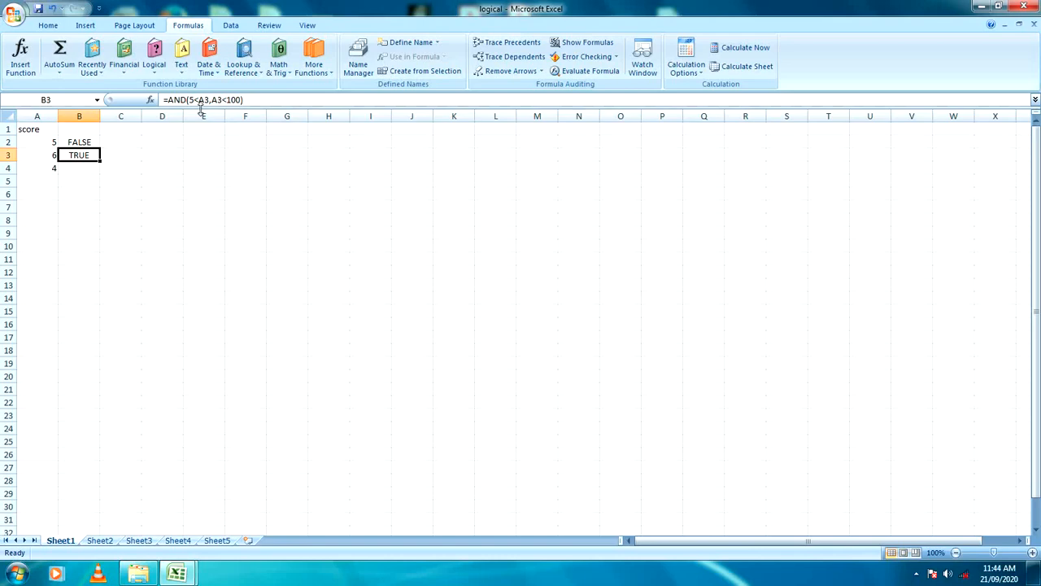
click(685, 144)
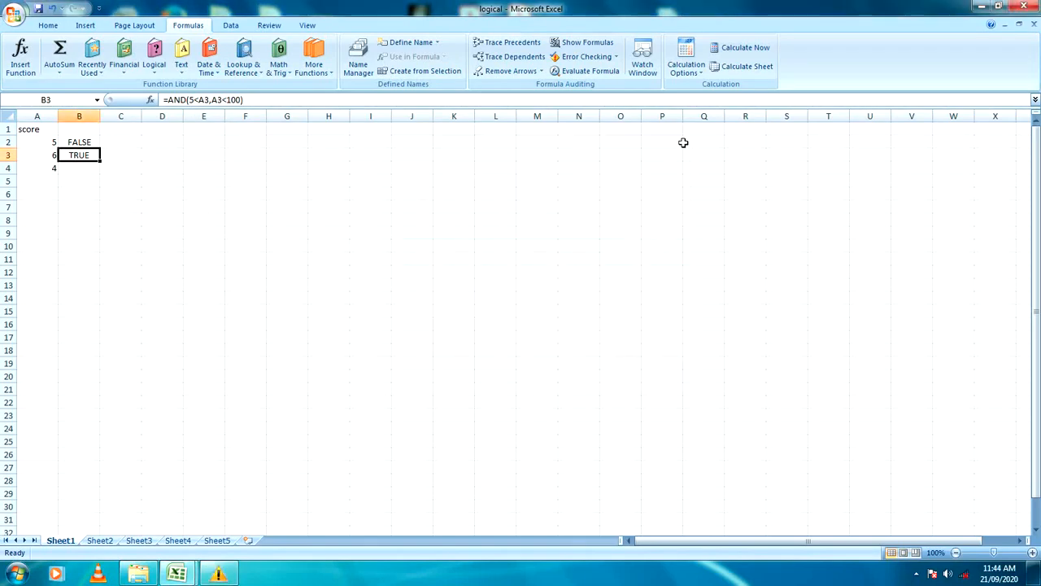
Insert an AND function in cell B4 beside the third score, with the conditions 5<a4 and a4<100.
click(82, 168)
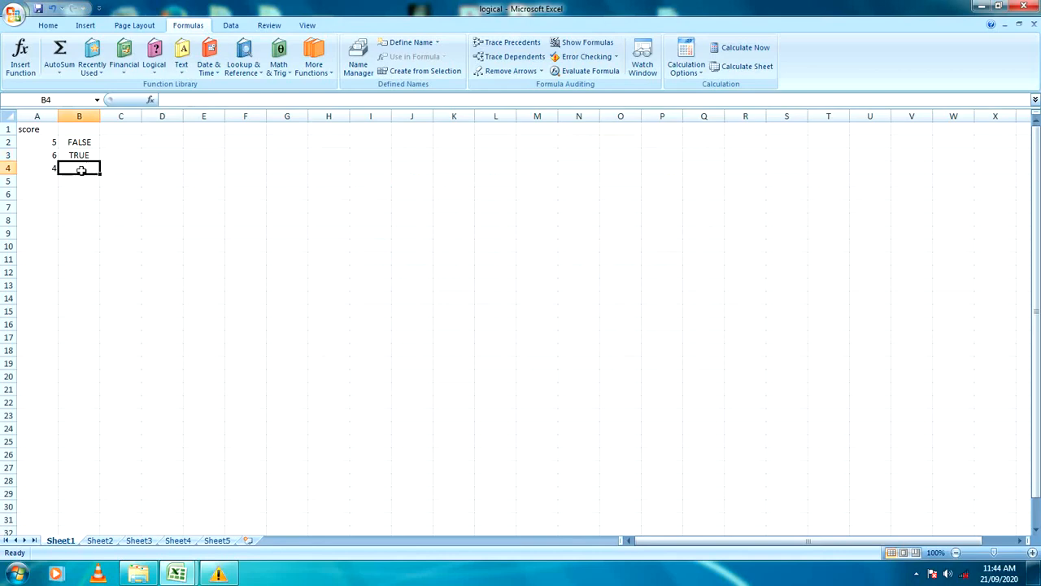
click(193, 102)
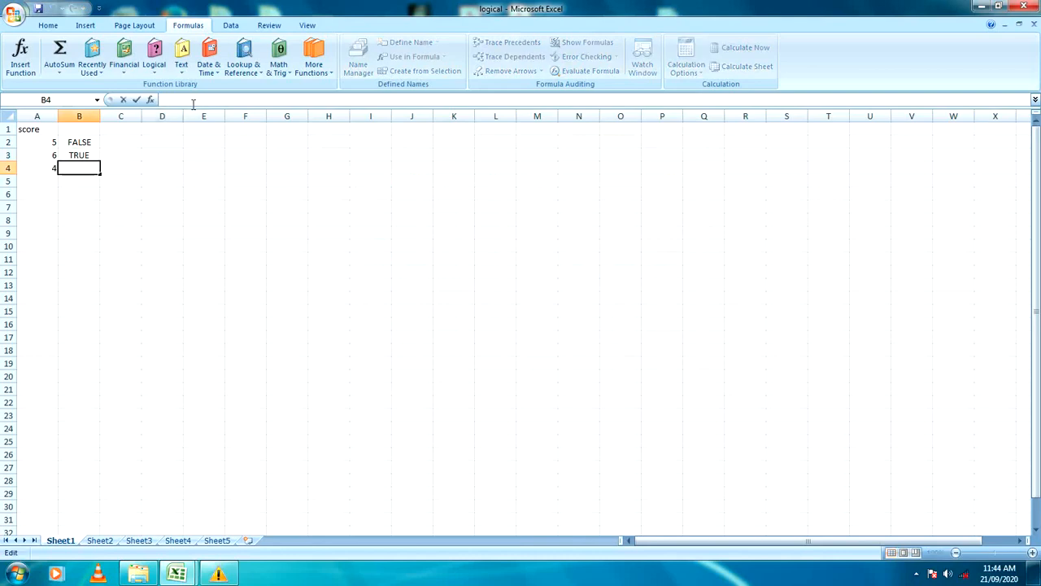
click(131, 72)
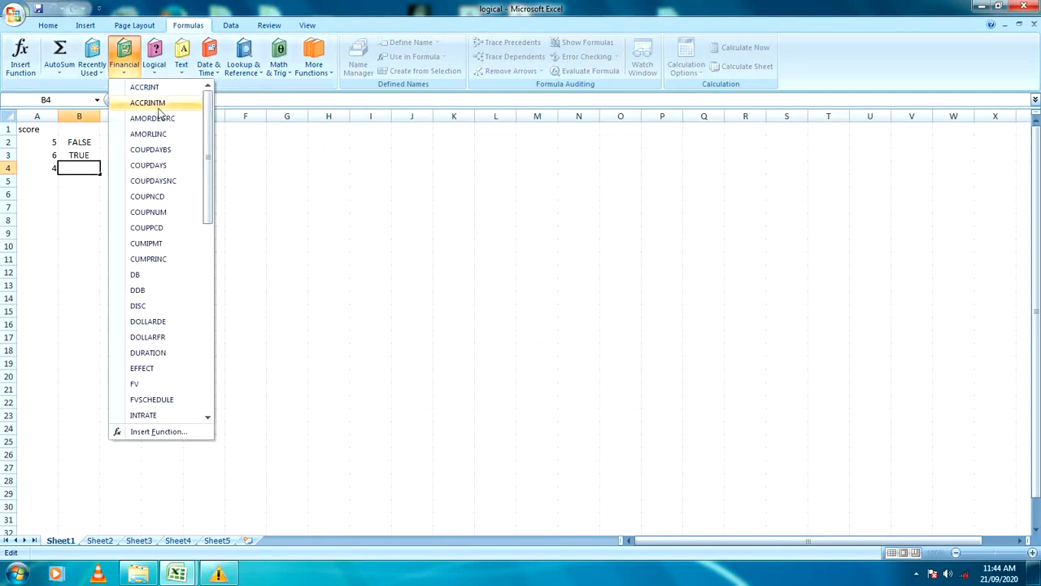
click(160, 70)
click(171, 87)
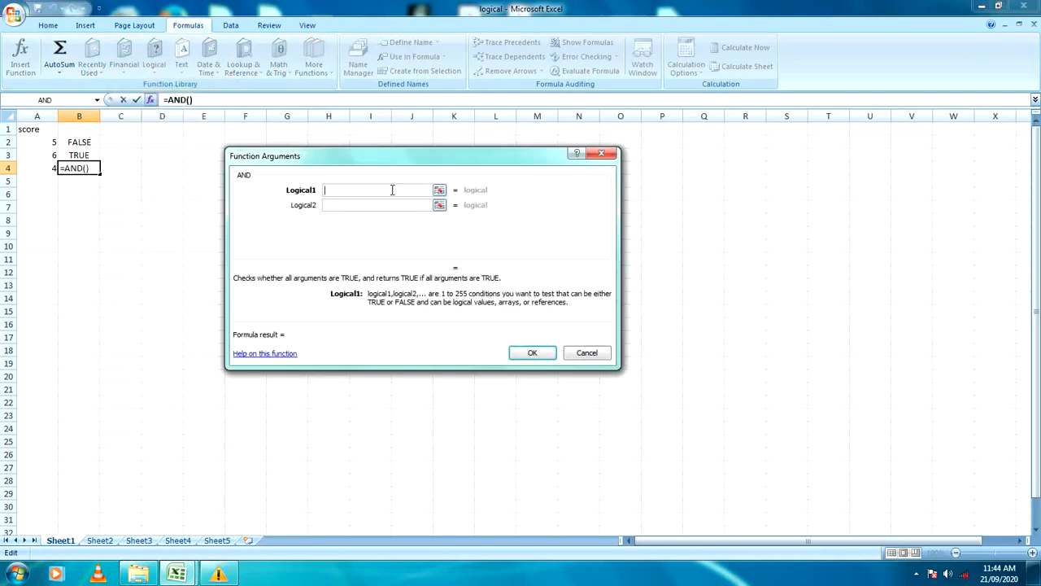
text(5<a4)
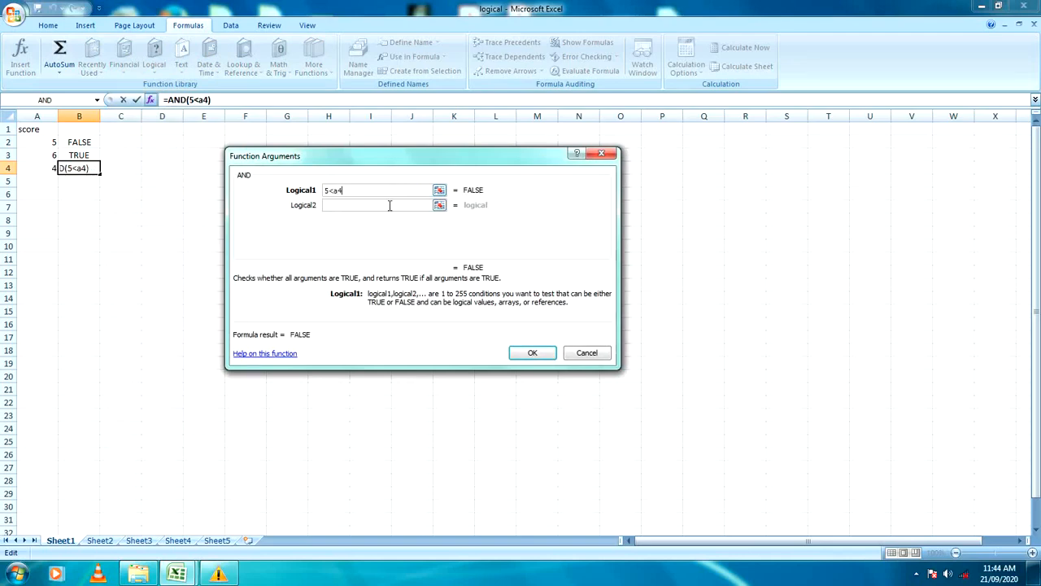
click(389, 205)
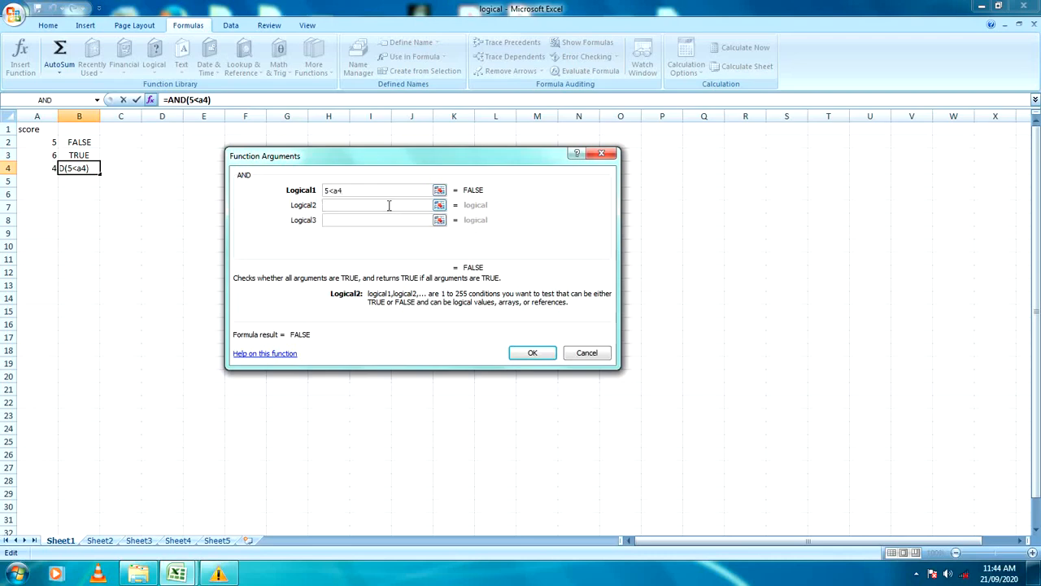
text(a)
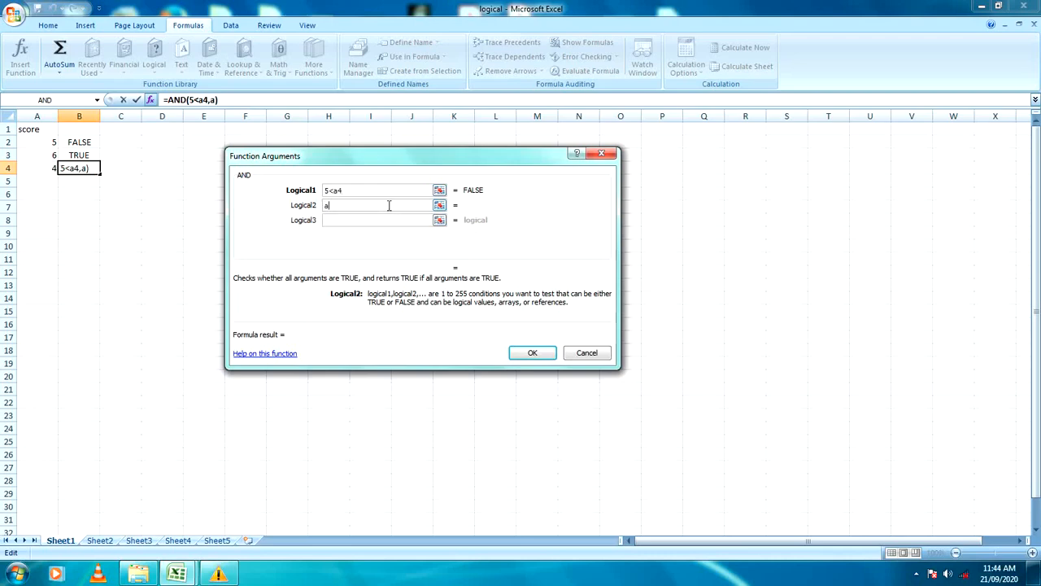
text(4)
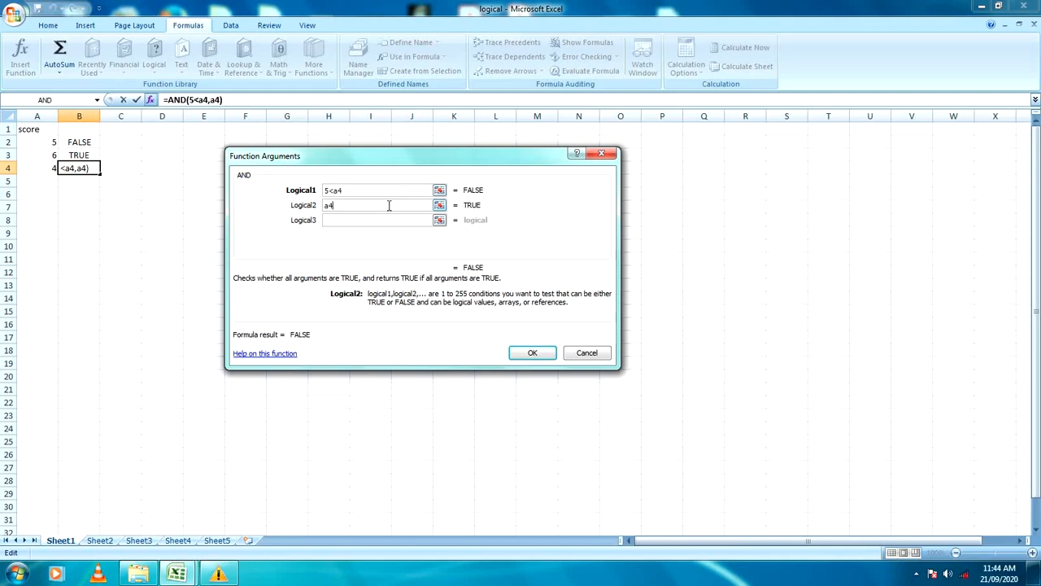
text(<100)
click(532, 353)
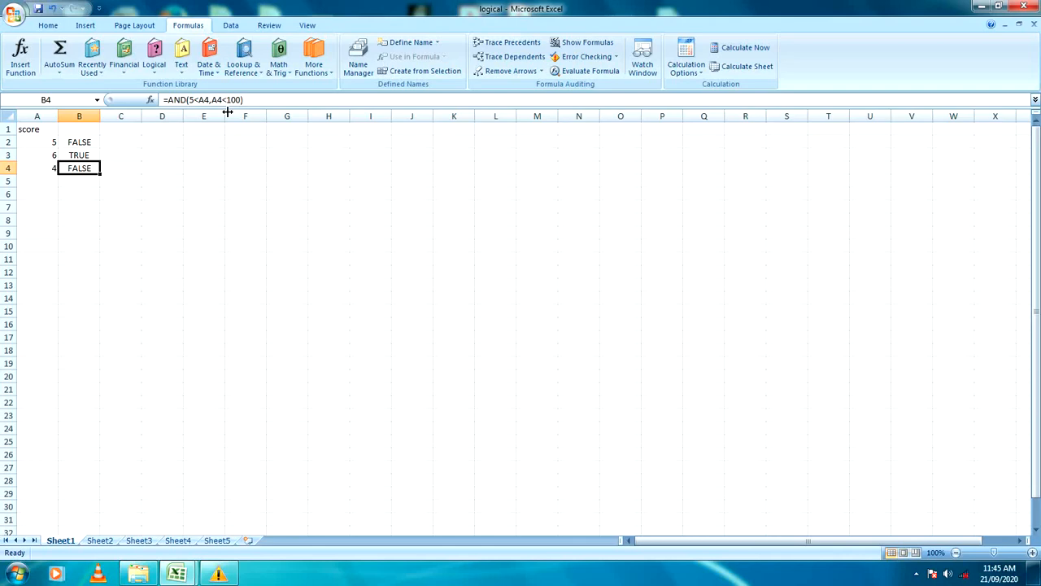
click(134, 218)
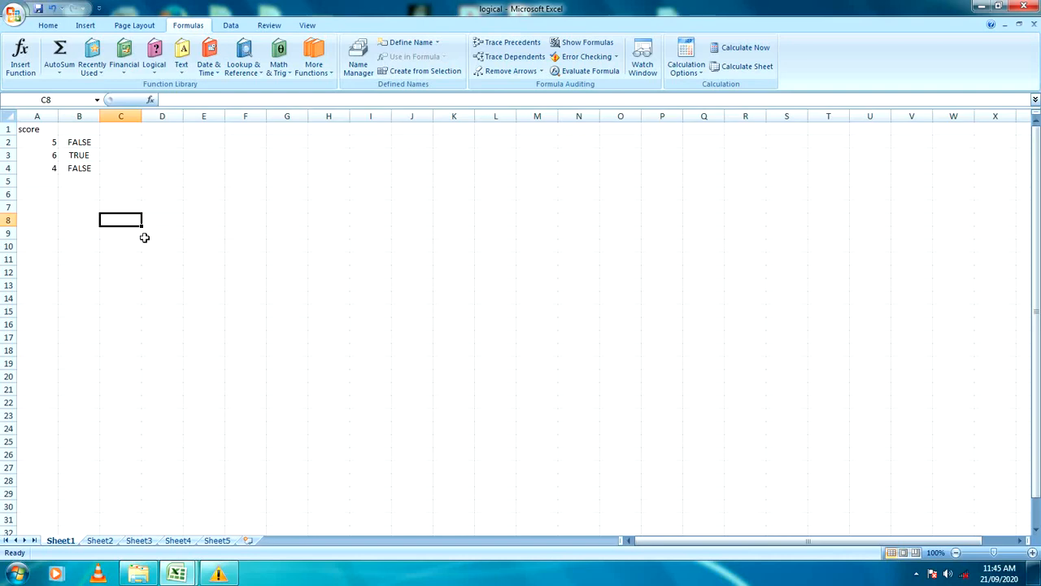
On Sheet2, insert the OR function in cell B2 beside the first mileage, with a1>50 as the Logical1 condition.
click(99, 541)
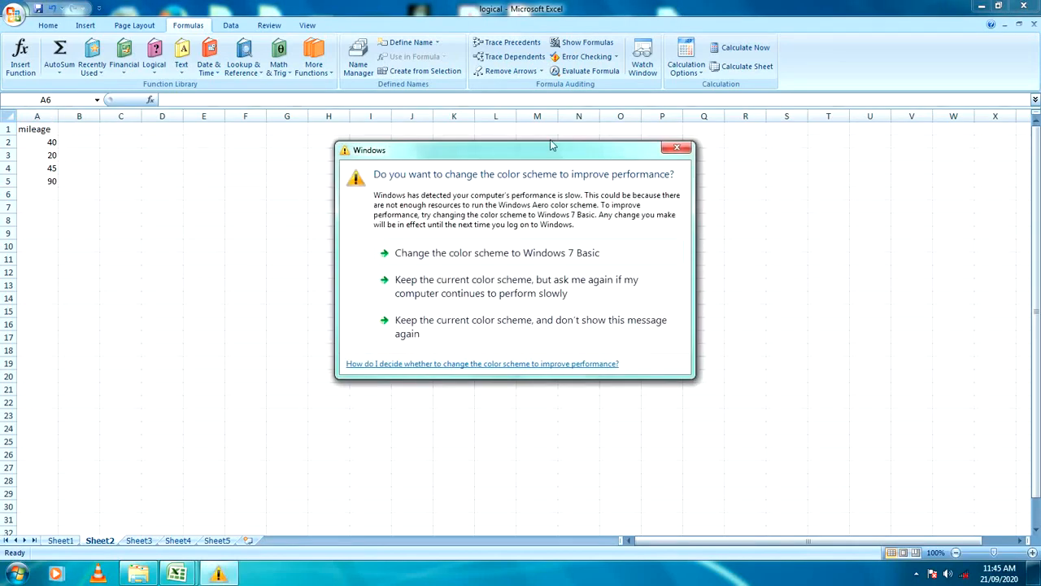
click(677, 147)
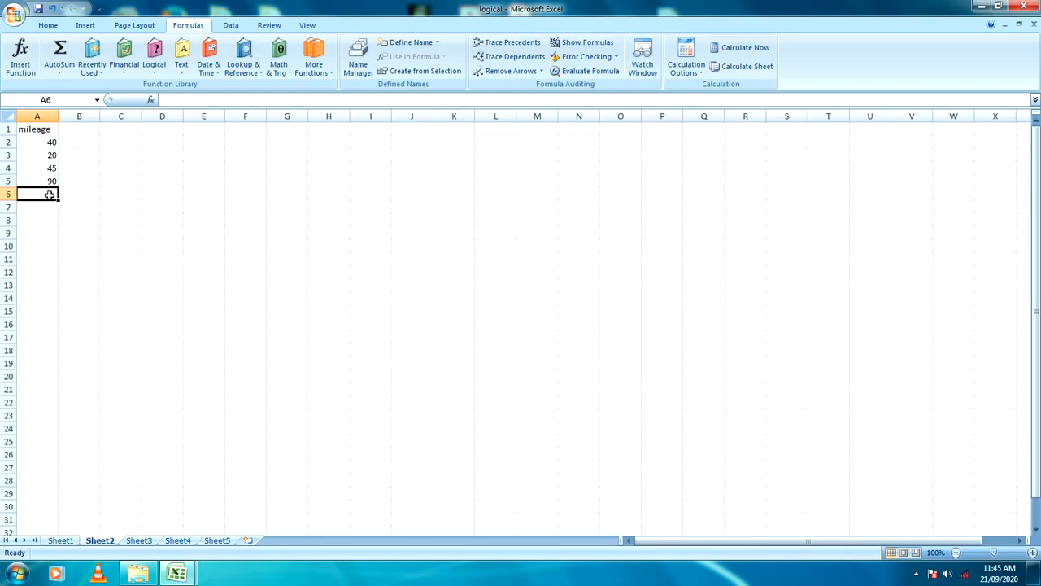
click(86, 140)
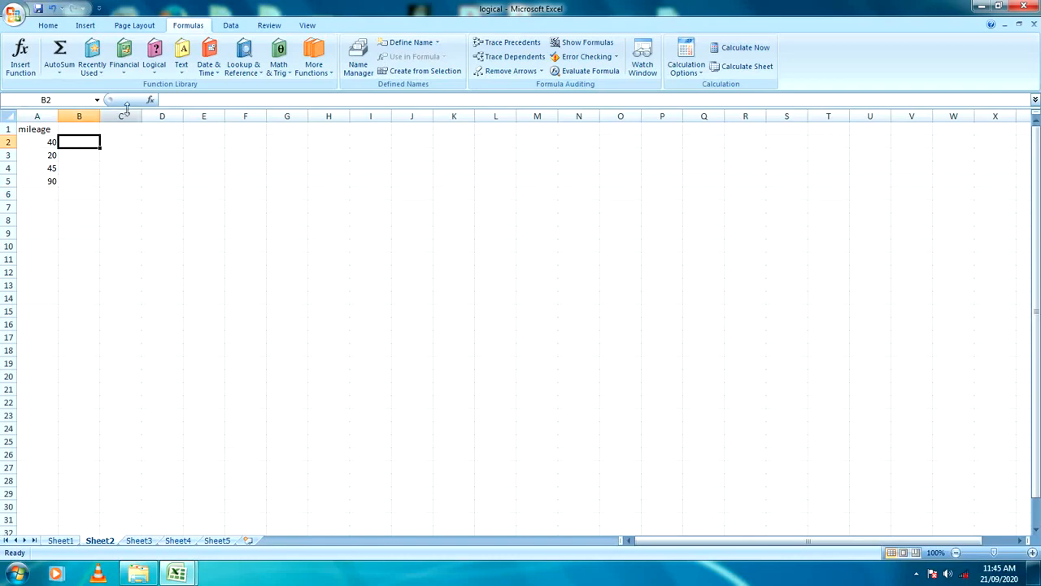
click(154, 67)
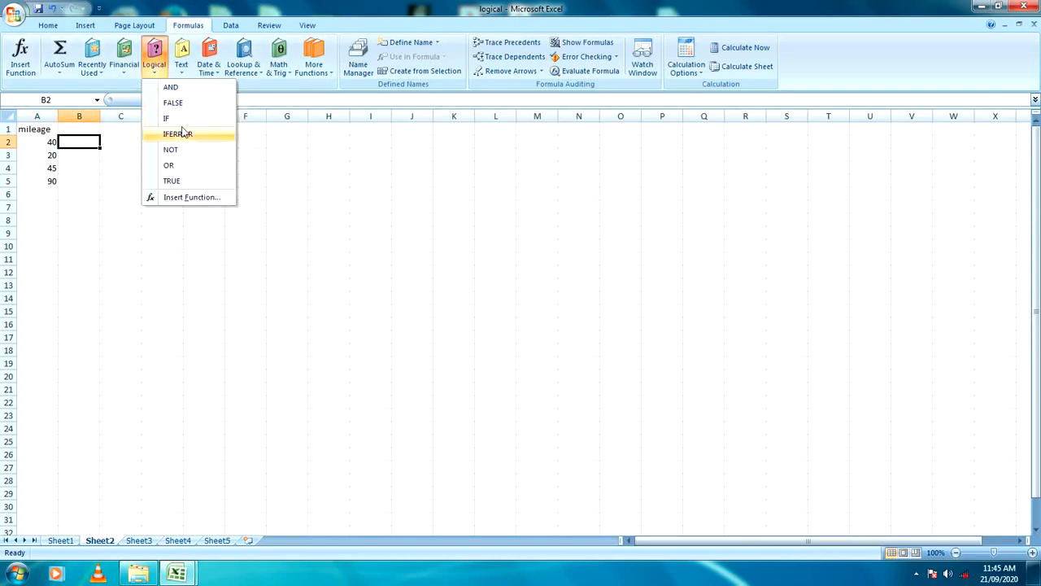
click(179, 167)
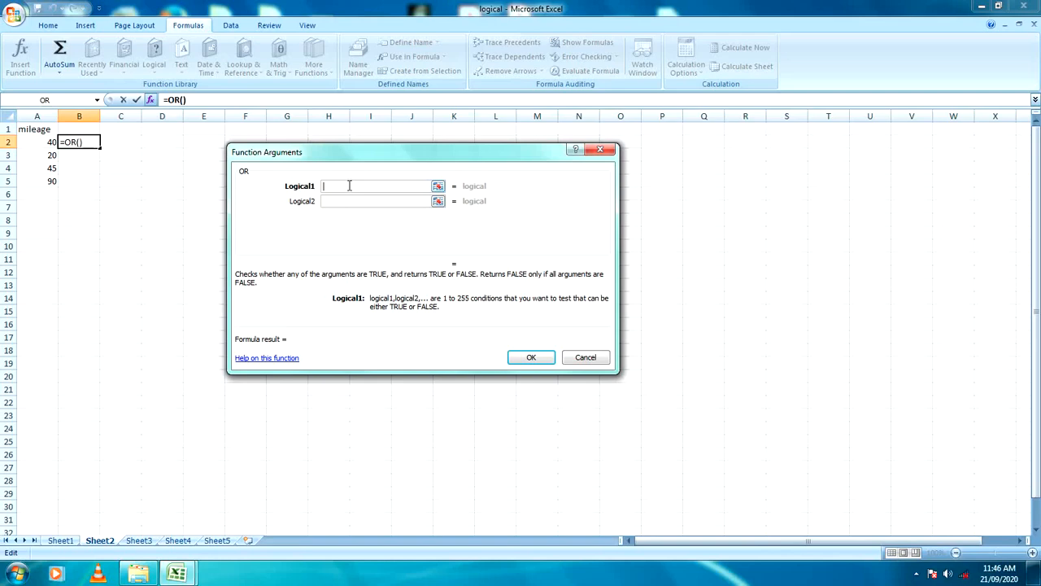
text(a1)
text(>50)
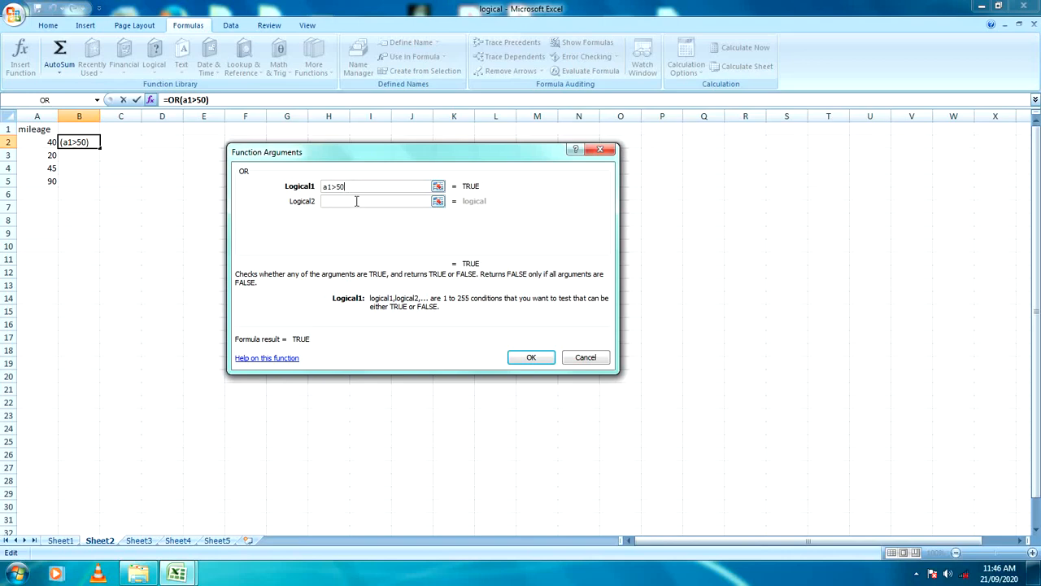
Set Logical2 to a2>60 and Logical3 to a3>100, accept the OR formula in B2, and dismiss the color scheme prompt.
click(356, 201)
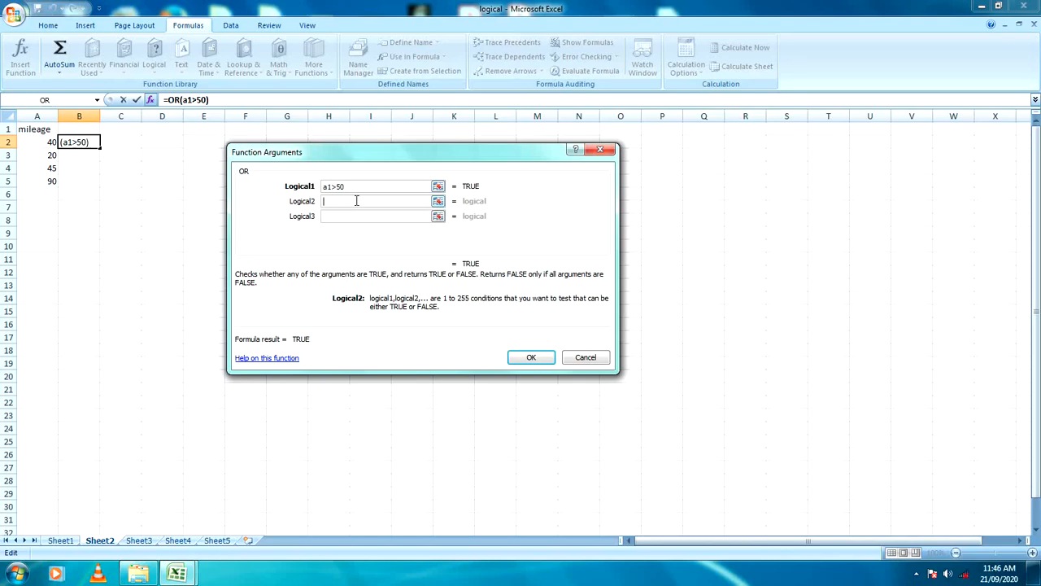
text(a2)
text(>)
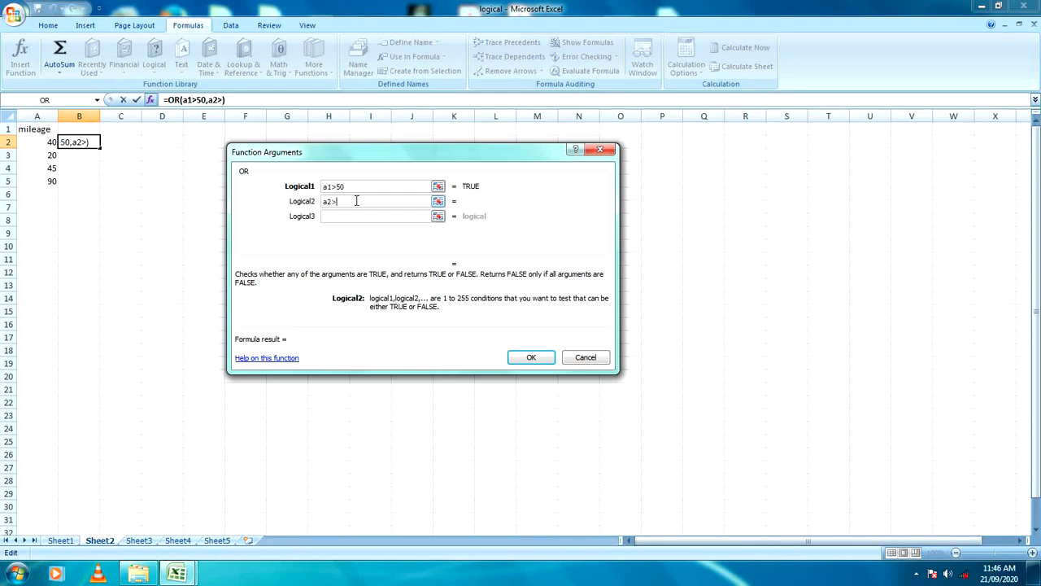
text(60)
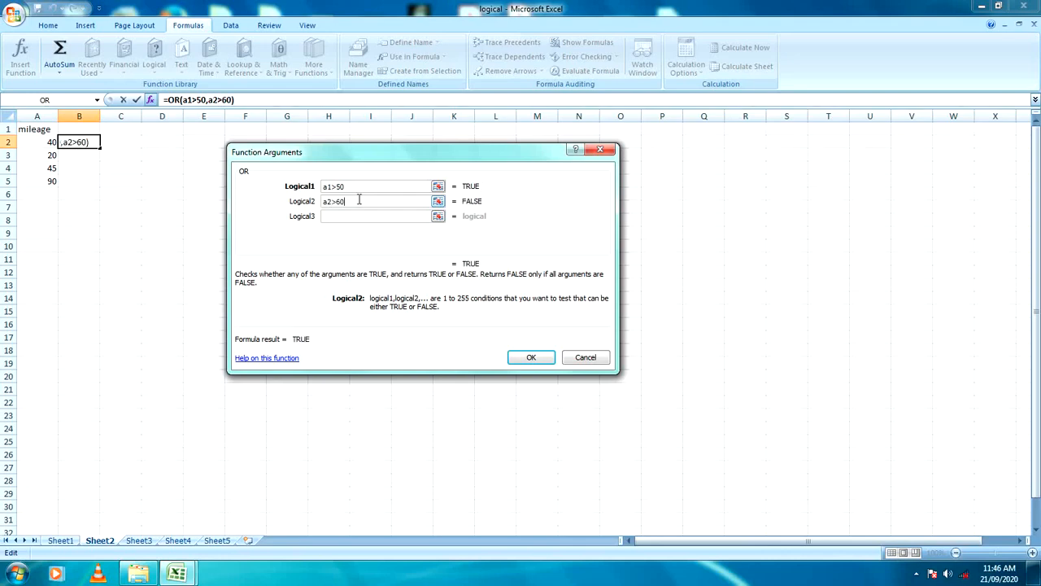
click(347, 216)
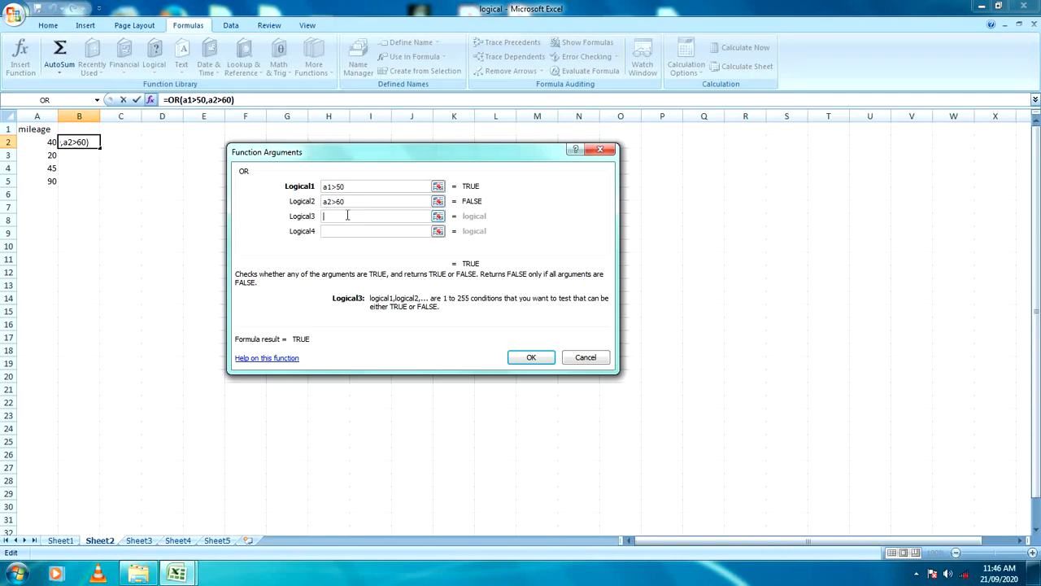
text(a3>)
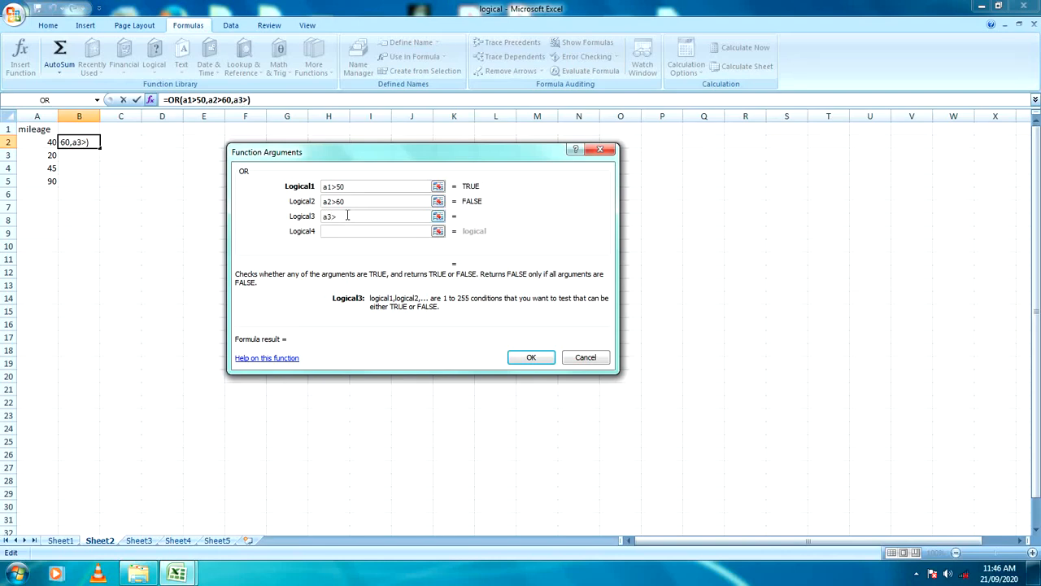
text(100)
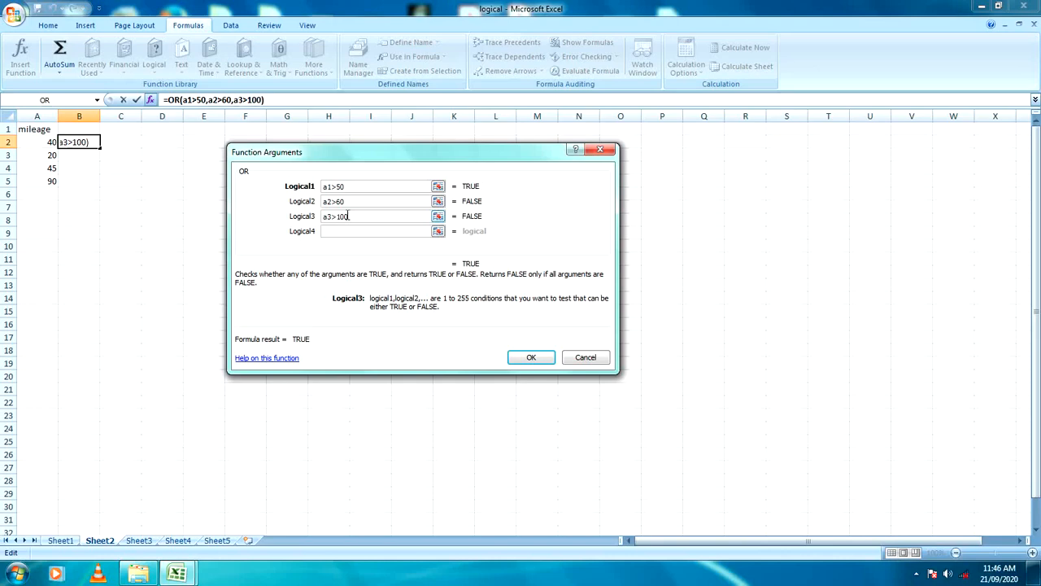
click(531, 358)
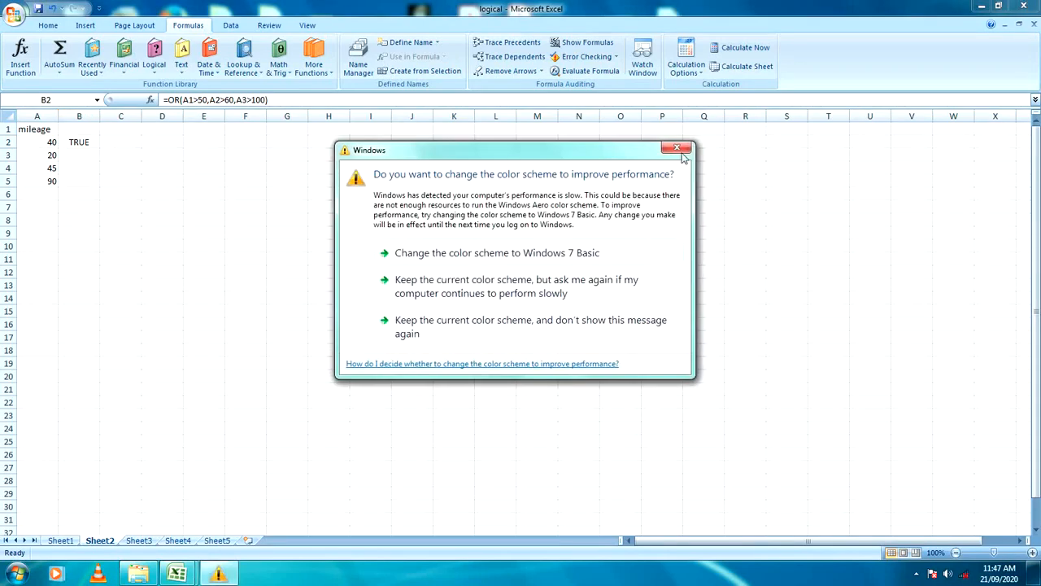
click(677, 149)
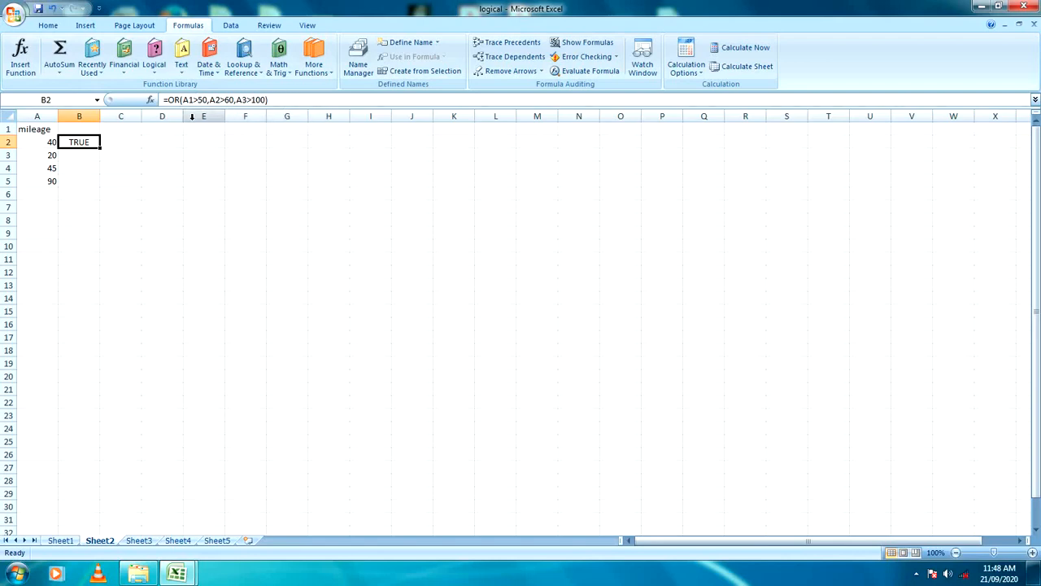
Insert an OR function in cell B5 with the conditions a2>60 and a3>90, and dismiss the color scheme prompt.
click(77, 184)
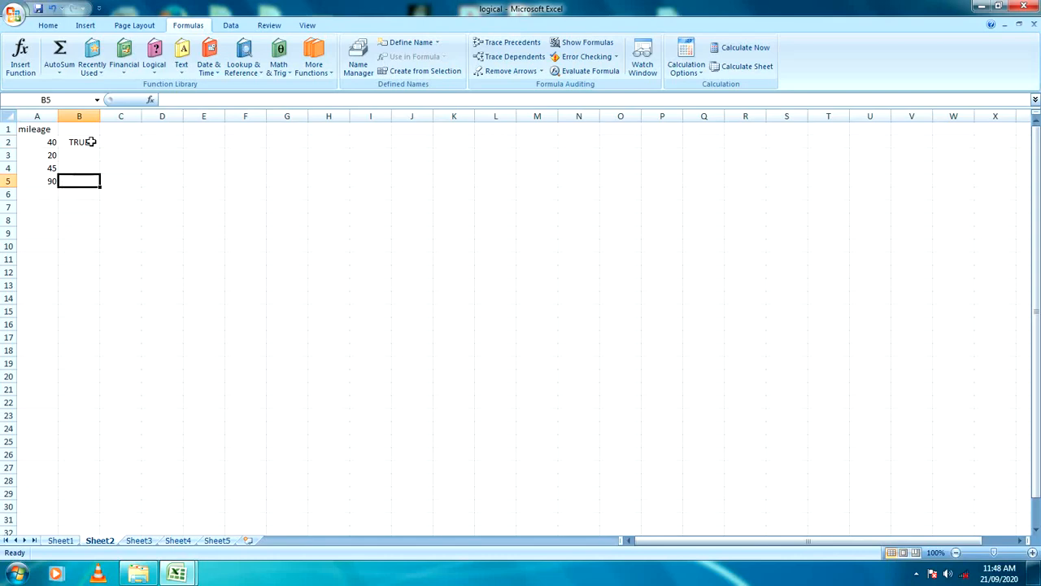
click(156, 63)
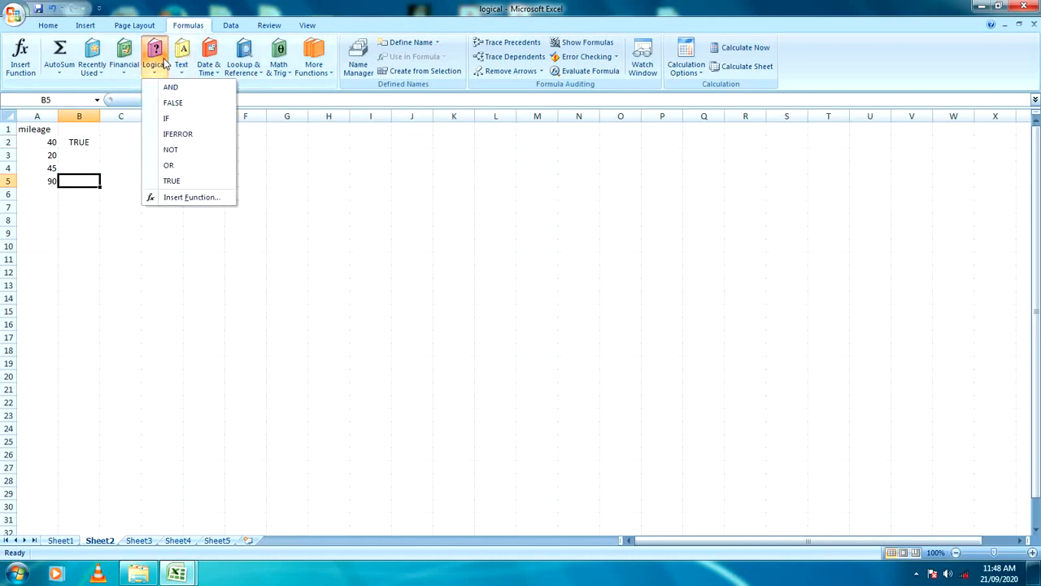
click(186, 166)
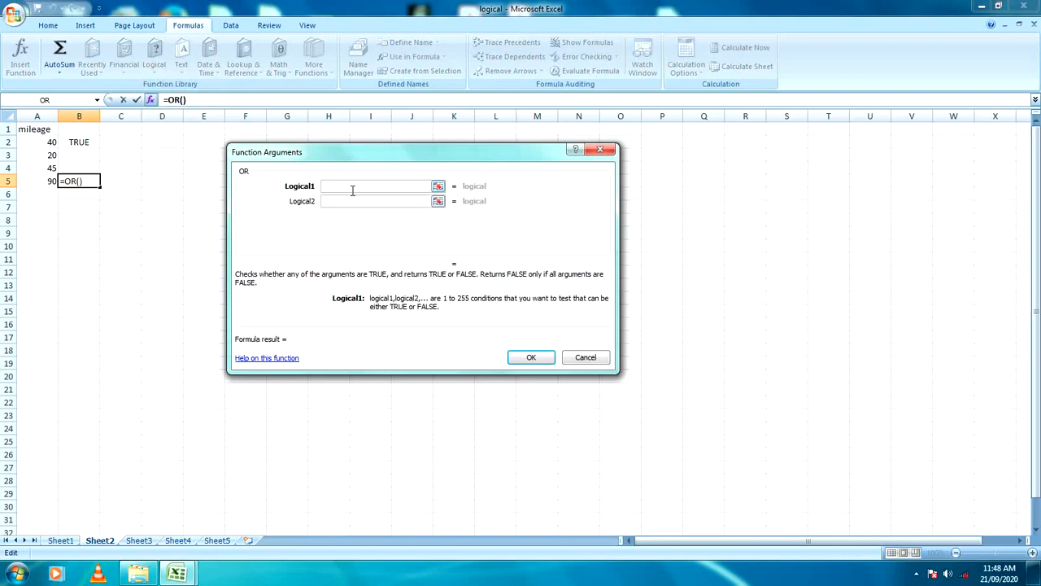
text(a2>60)
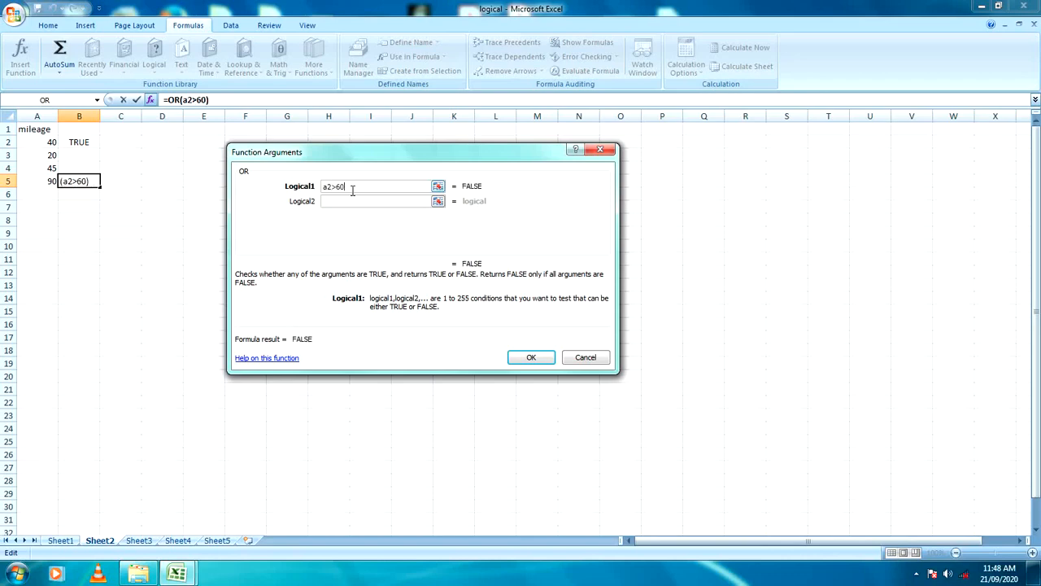
click(359, 201)
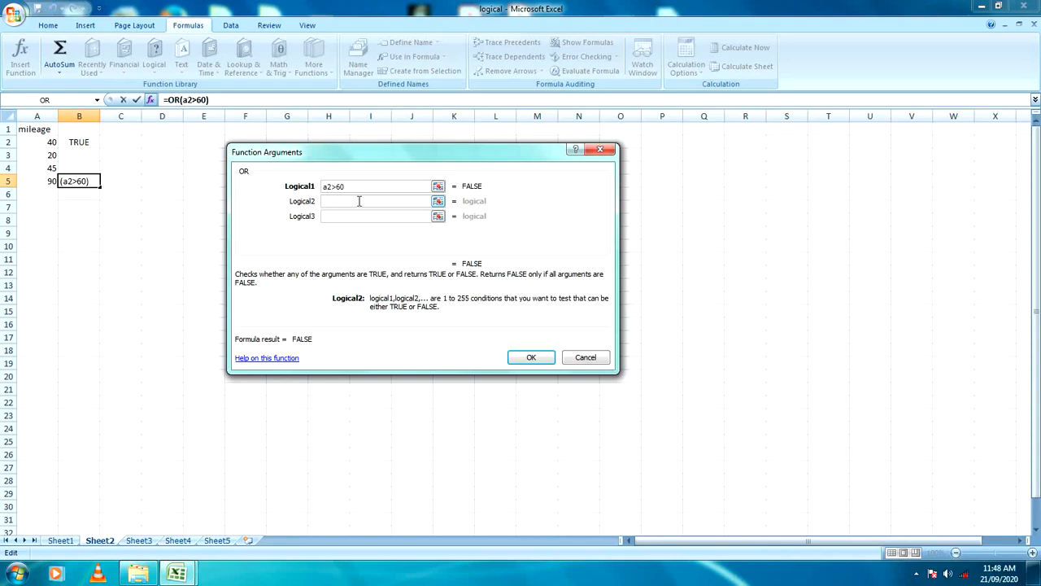
text(a3)
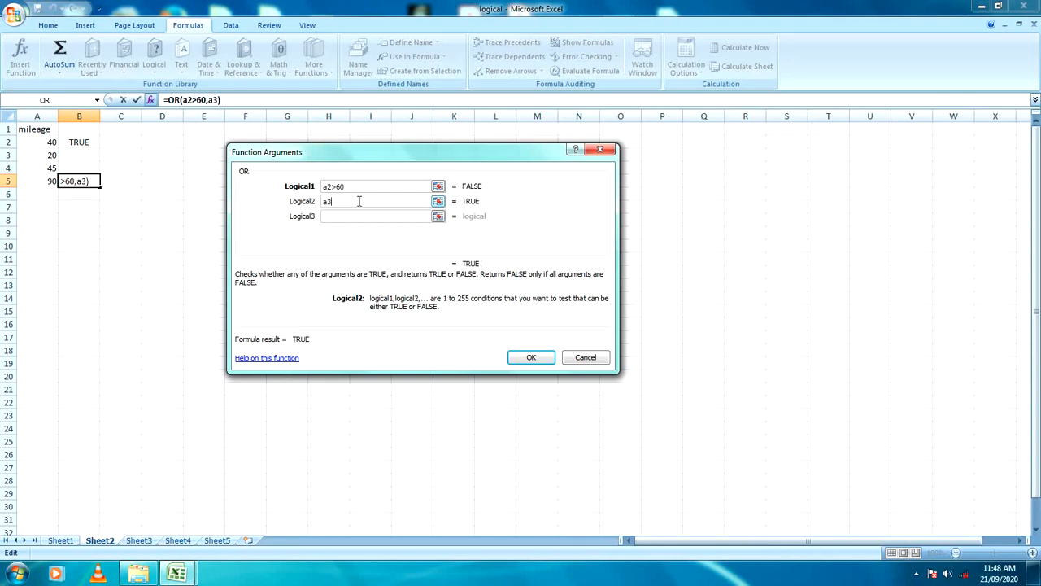
text(>90)
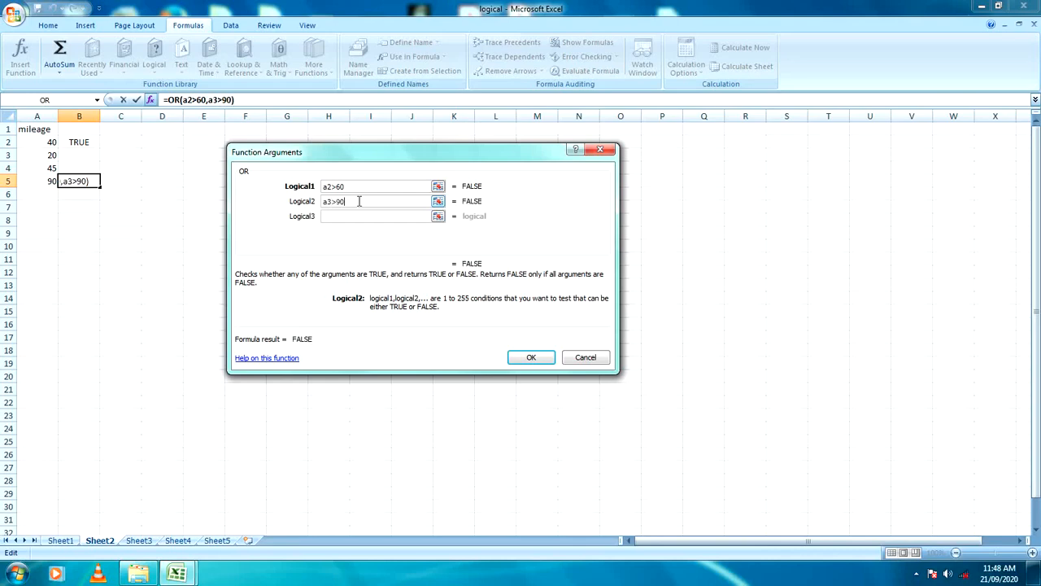
click(531, 357)
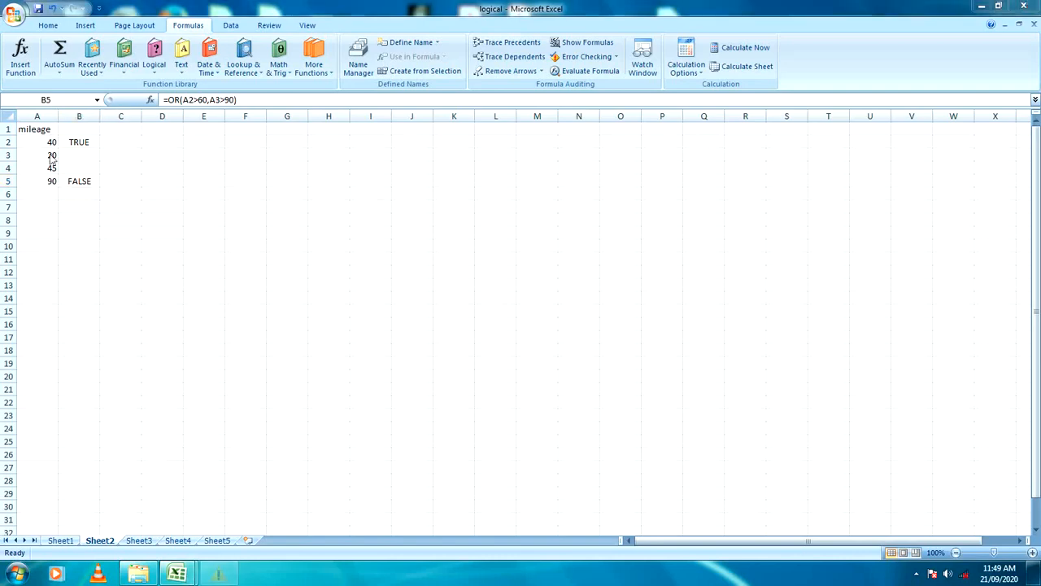
click(683, 148)
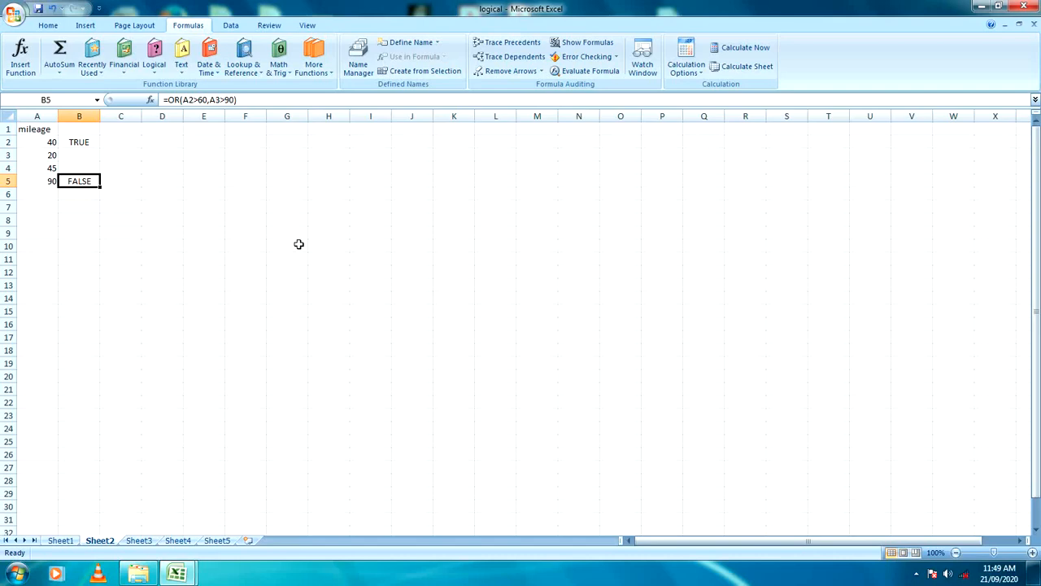
On Sheet3, dismiss the color scheme prompt and add a row 4 entry with expense 2000 and income 45000.
click(140, 541)
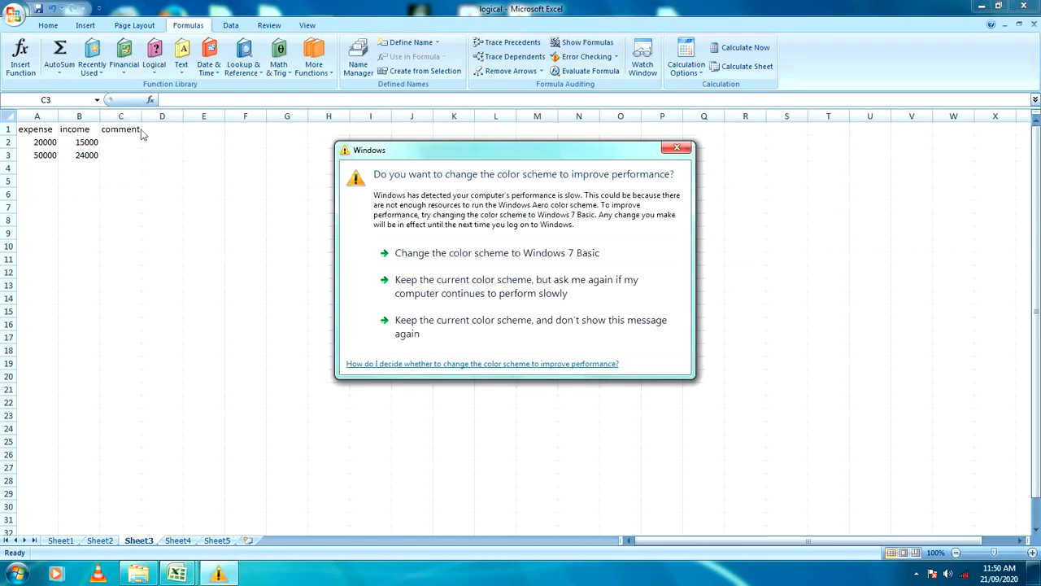
click(677, 147)
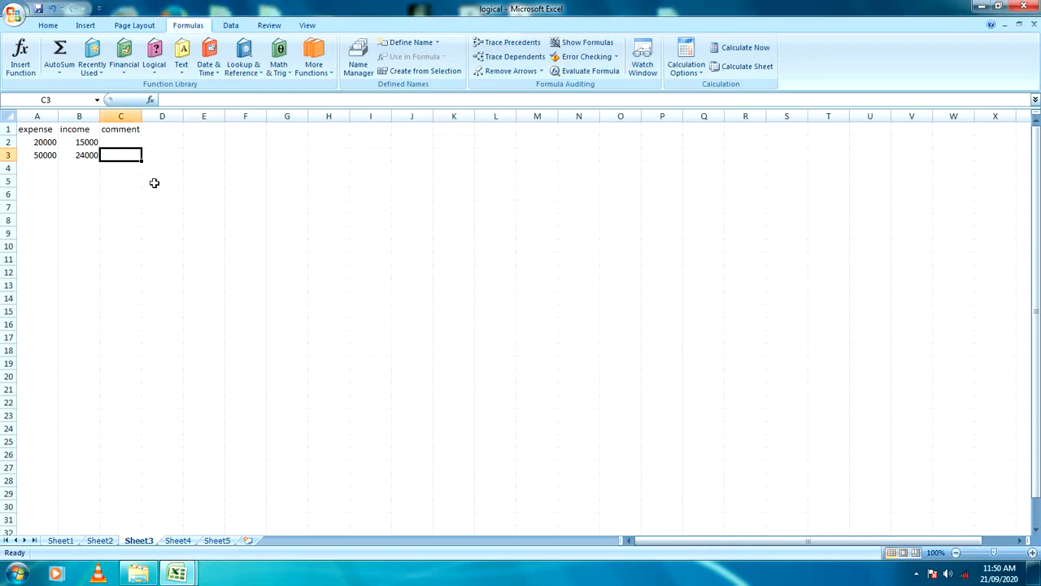
click(138, 131)
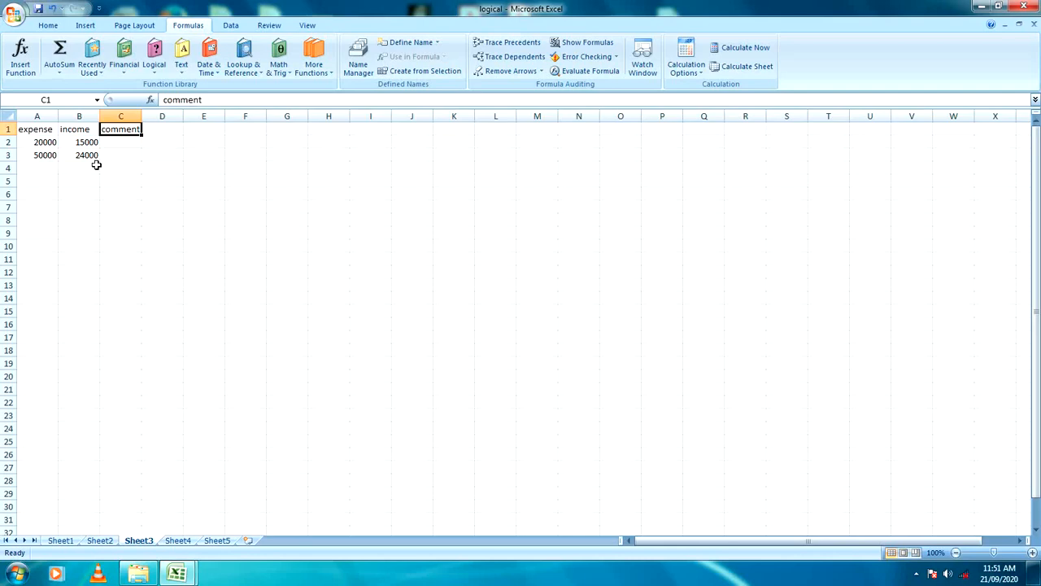
click(43, 169)
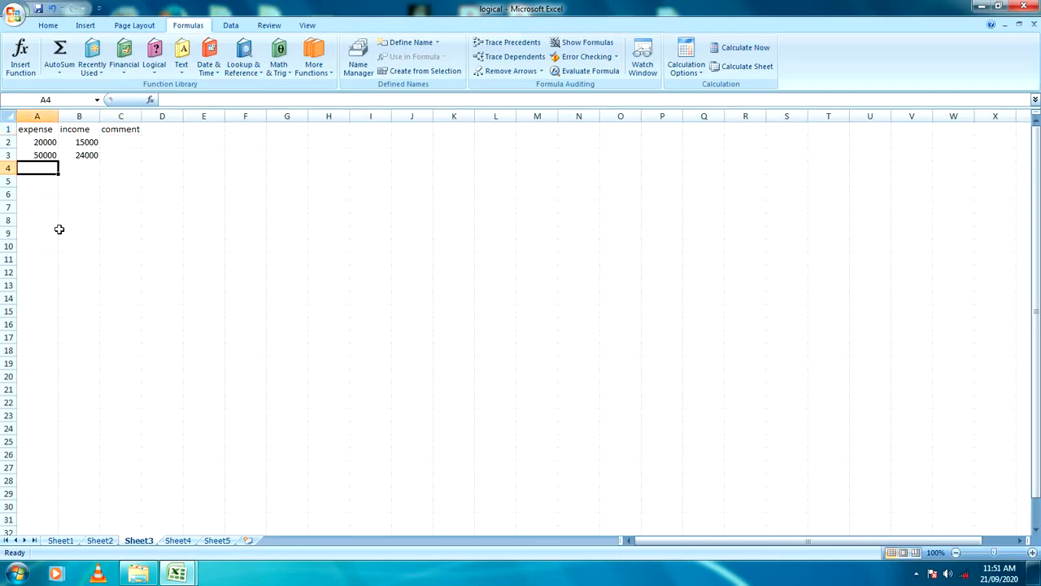
text(2)
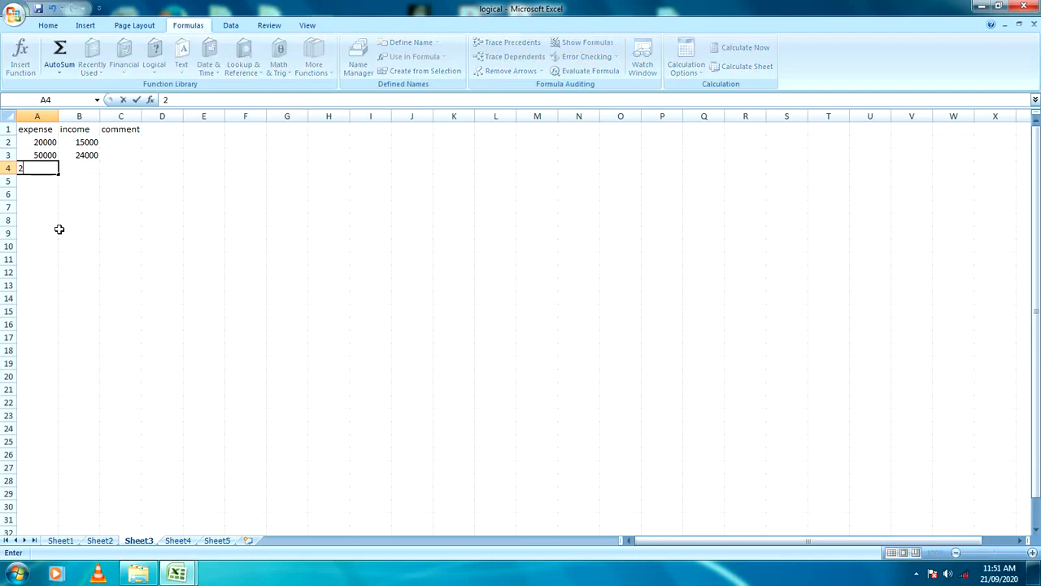
text(000)
click(85, 167)
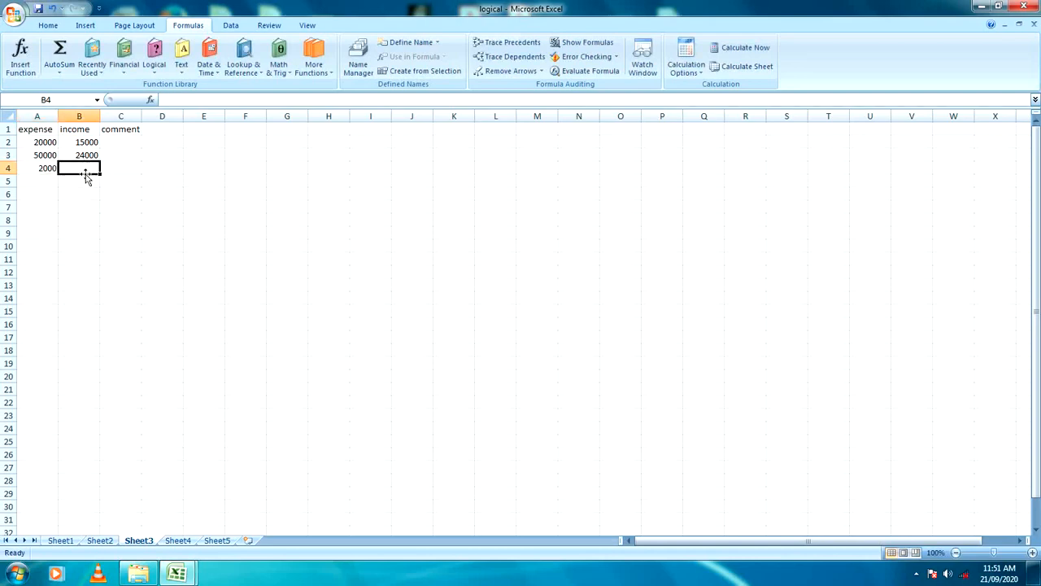
text(45000)
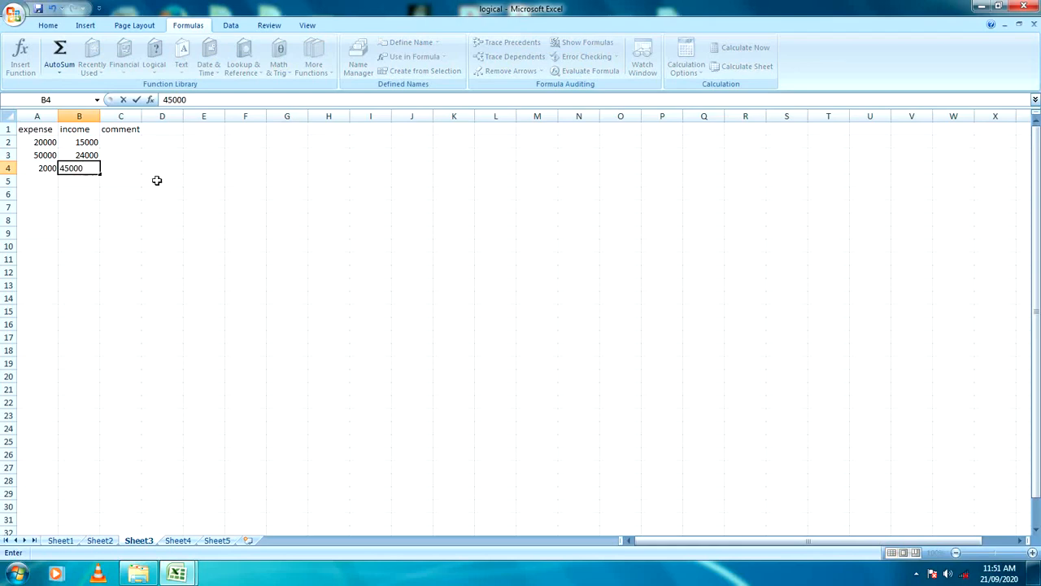
Insert an IF function in cell C4 with the test c1>c2, returning availabe if true and unavailabe if false.
click(130, 171)
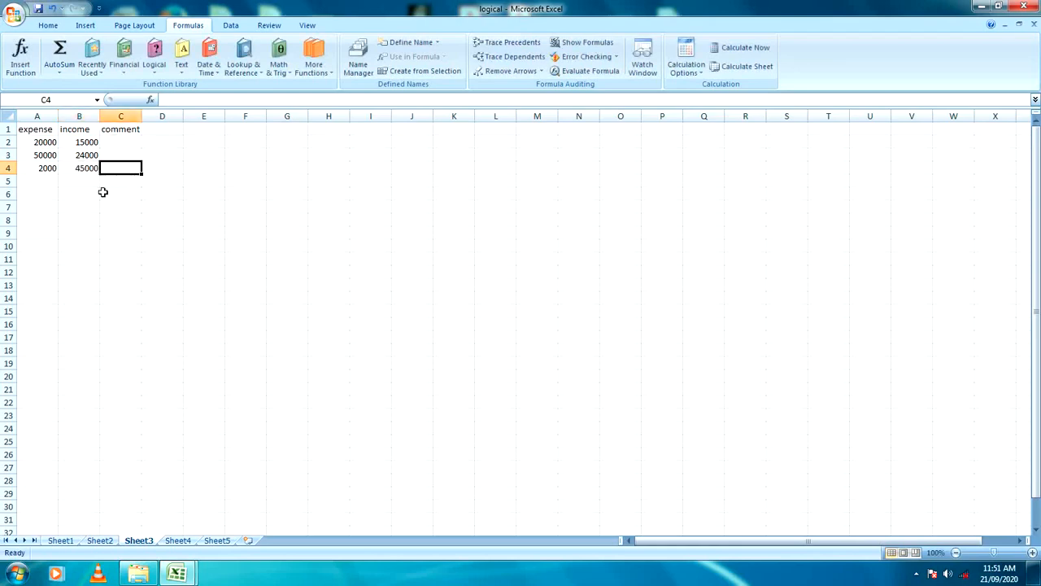
click(154, 57)
click(163, 115)
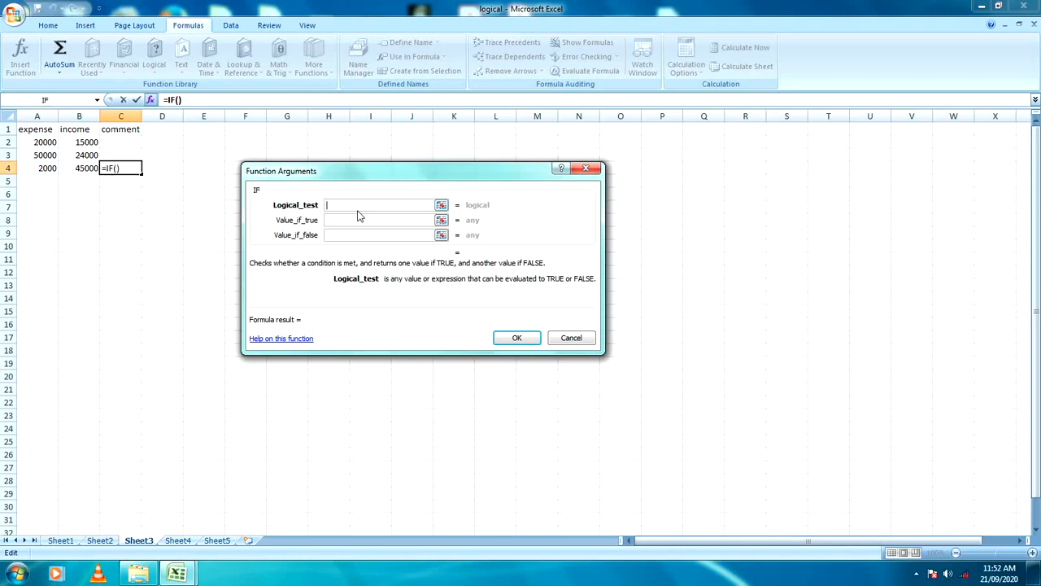
text(c1>c2)
click(376, 221)
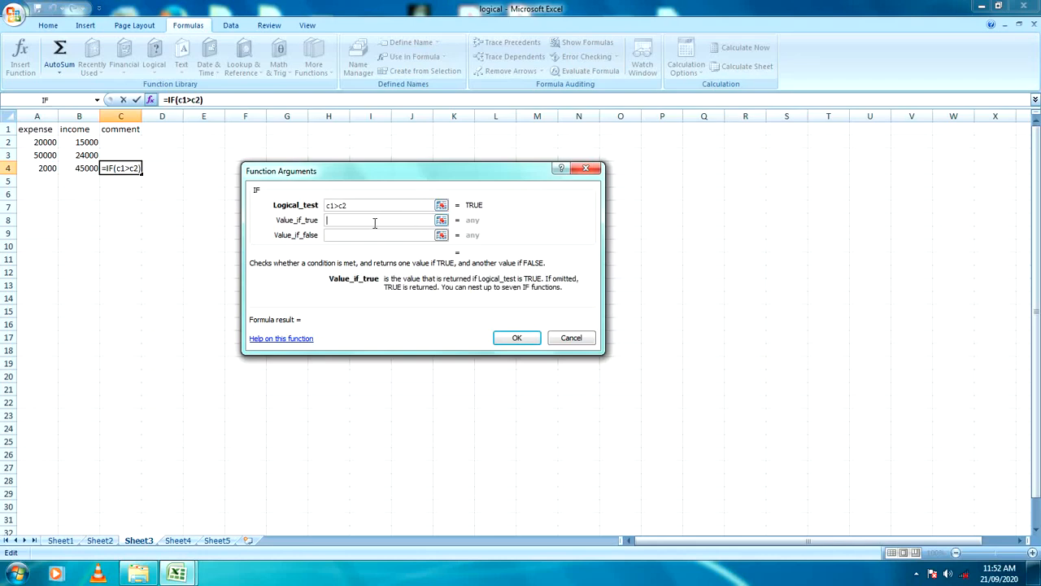
text(availabe)
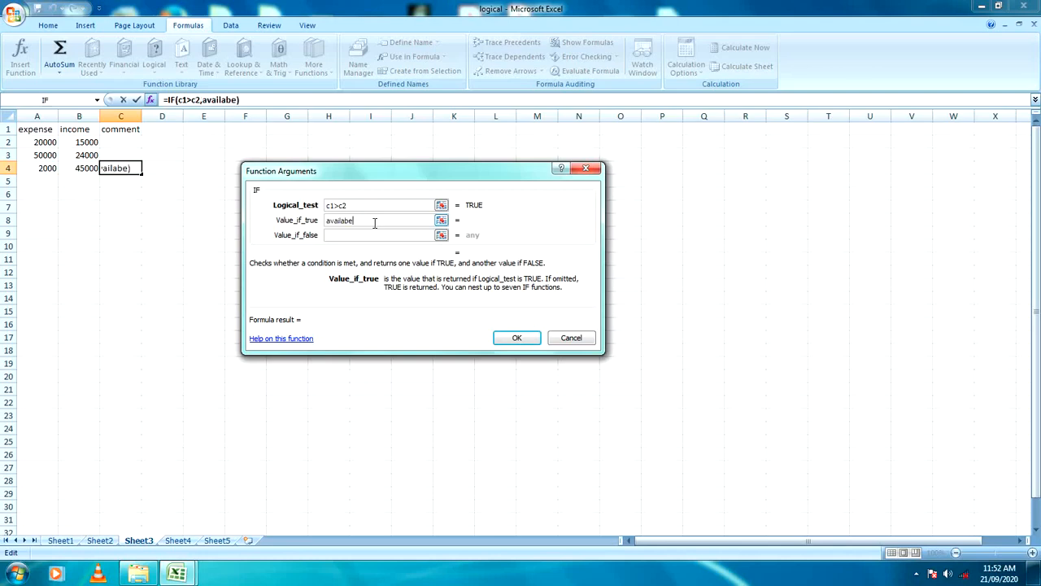
click(364, 235)
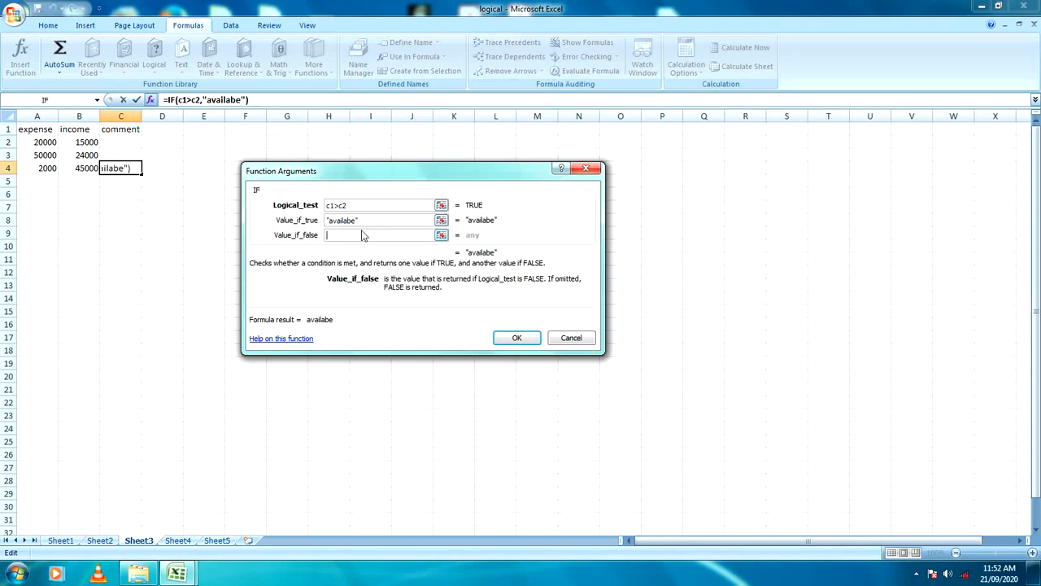
text(unavailabe)
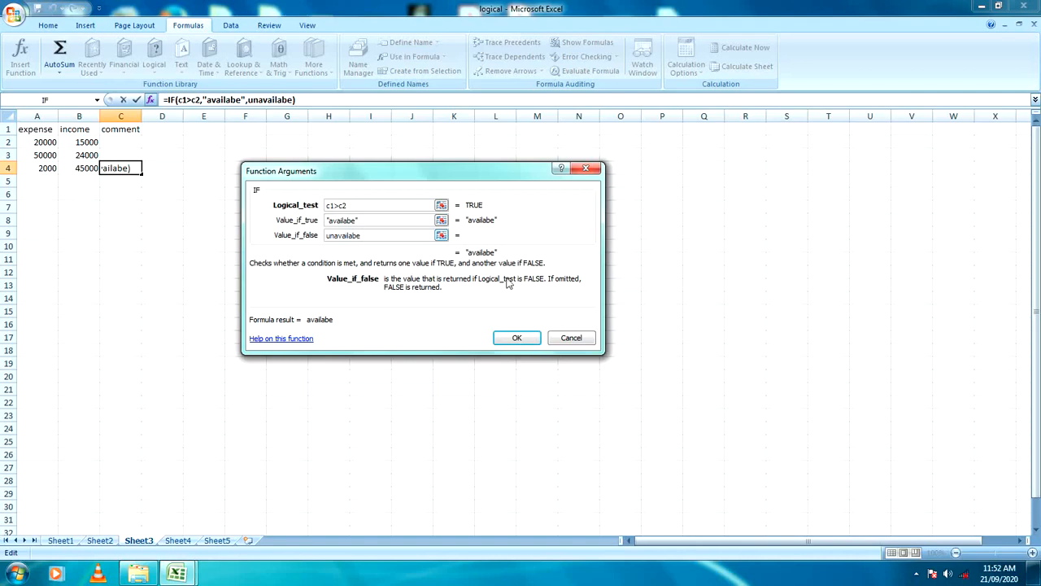
click(524, 338)
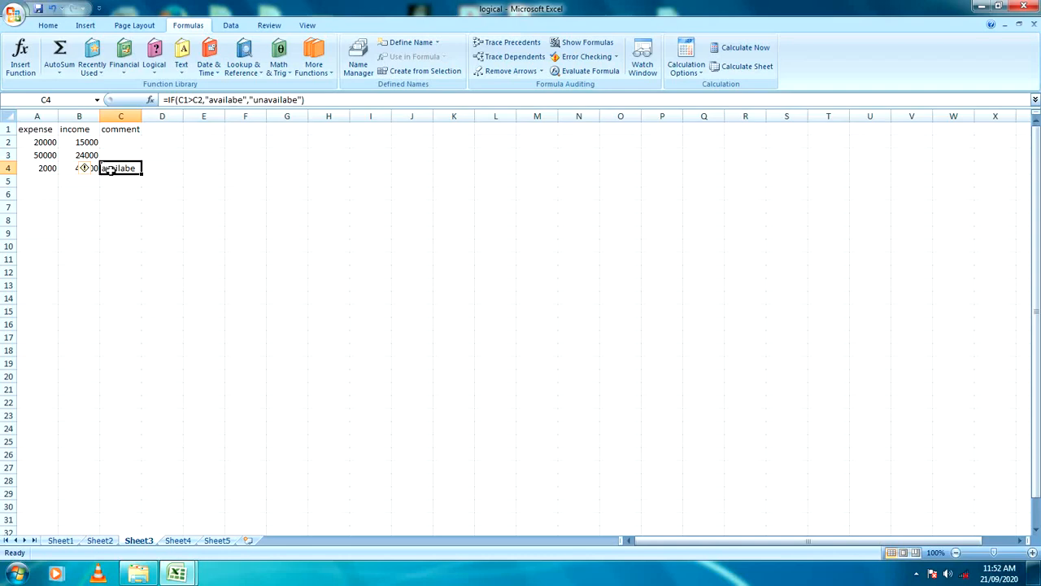
Correct the true-result text in C4's IF formula to available, dismissing the color scheme prompt.
click(245, 100)
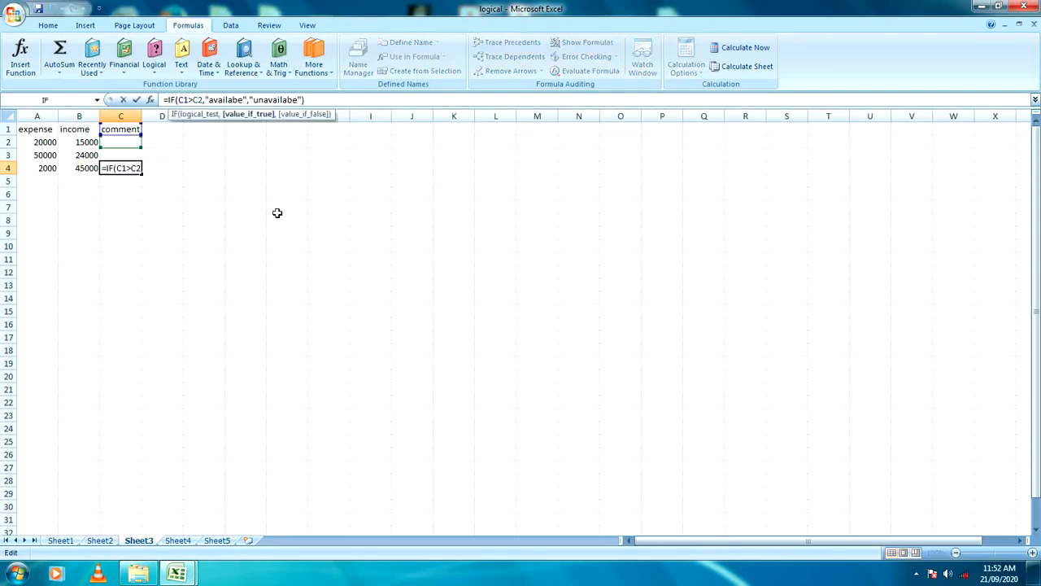
key(BackSpace)
key(BackSpace)
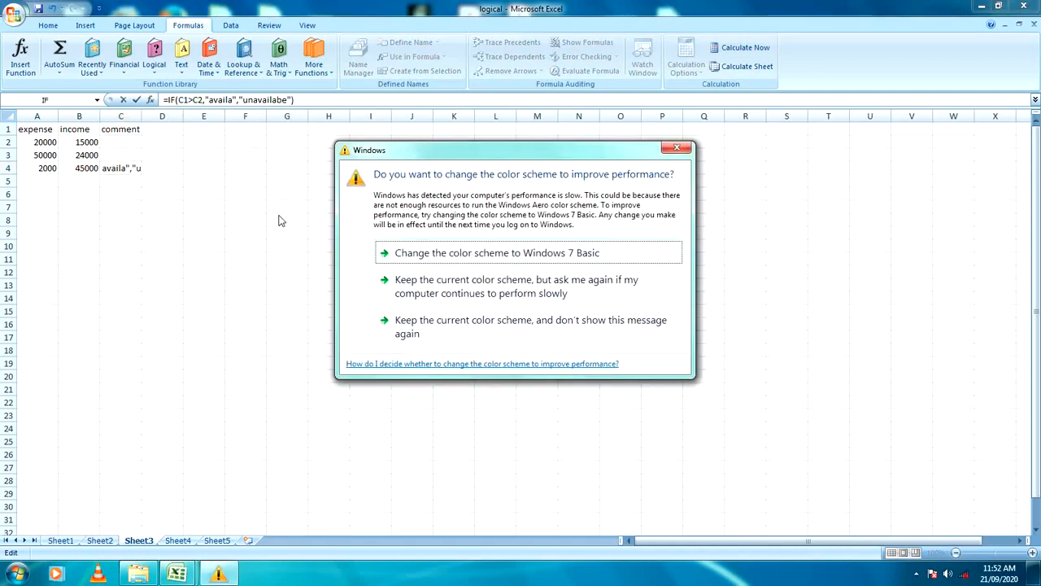
click(677, 146)
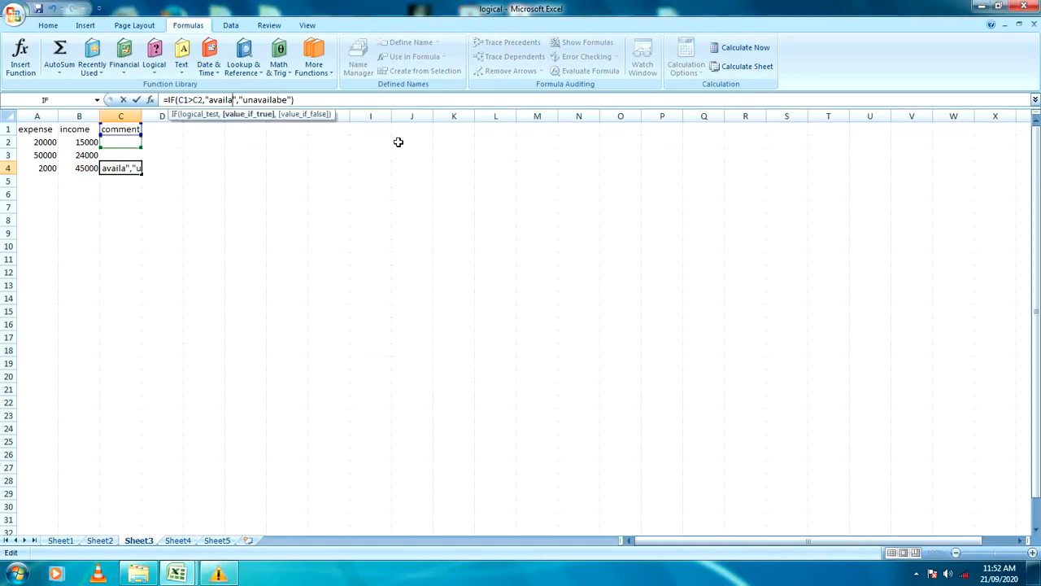
text(ble)
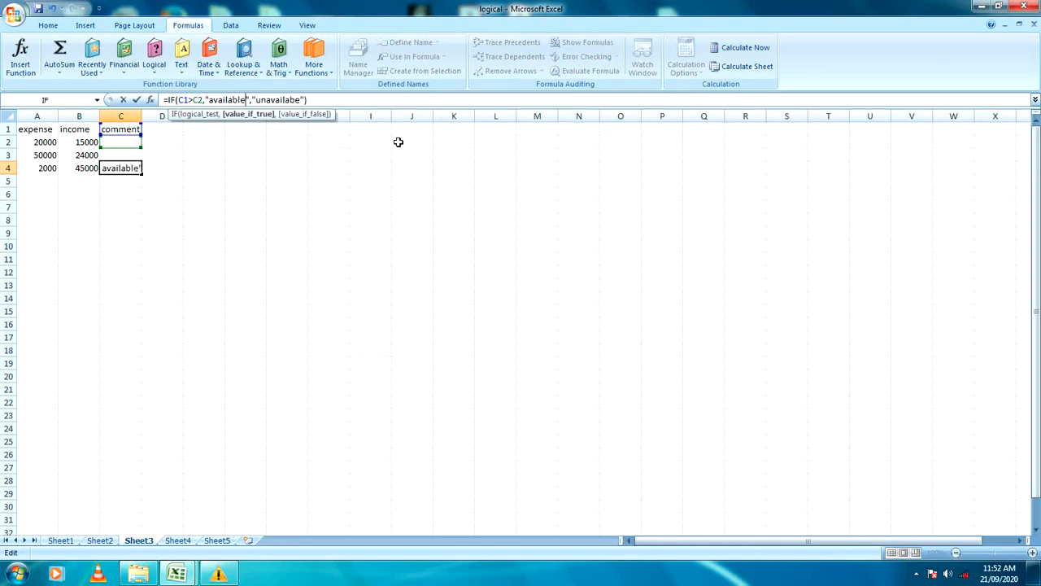
Add the missing l to the misspelled false-result text in C4's IF formula and accept the formula.
key(Right)
key(Right)
key(Right)
key(Right)
key(Right)
key(Right)
key(Right)
key(Right)
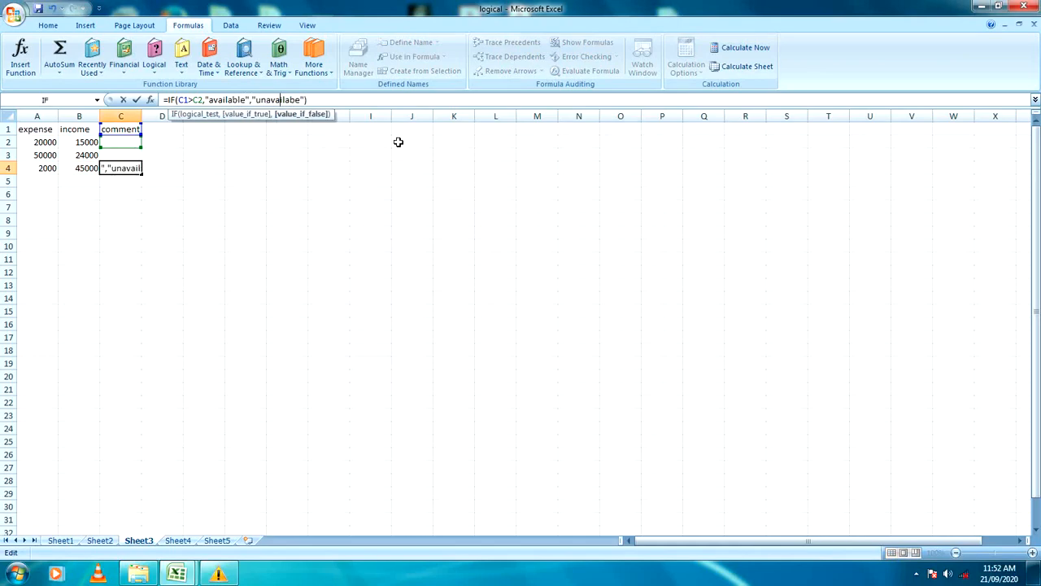
key(Right)
key(Right)
key(Right)
key(Right)
text(l)
key(Left)
key(BackSpace)
text(l)
key(Return)
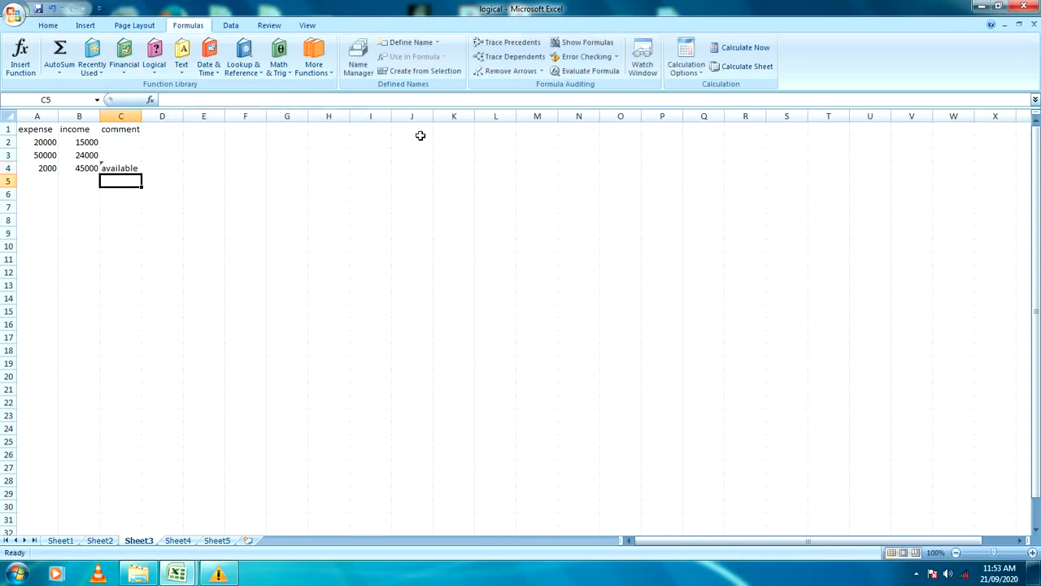
Start an IF function in cell C2 with the logical test a2>b2, dismissing the color scheme prompt.
click(123, 211)
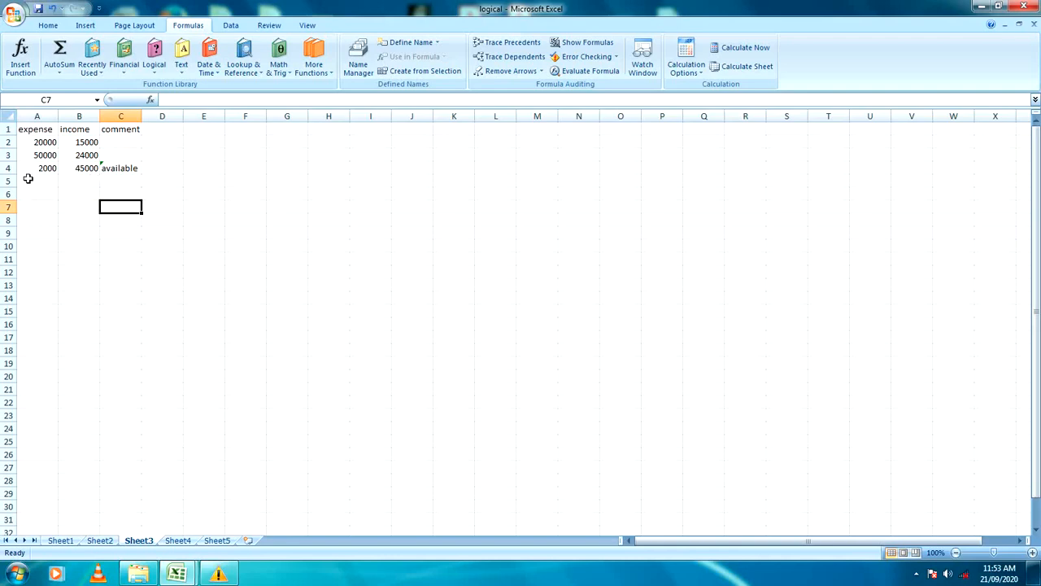
click(121, 145)
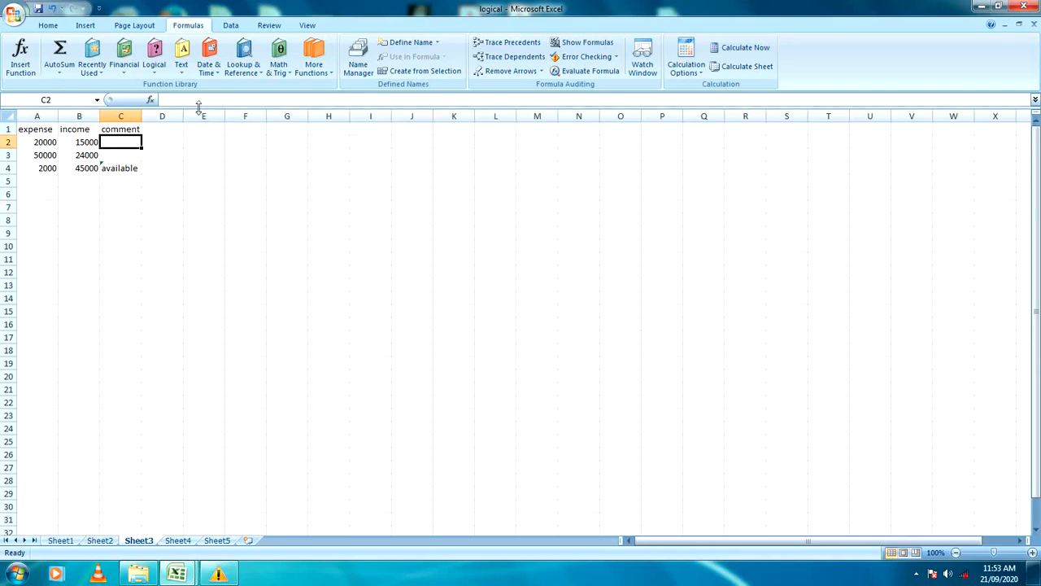
click(152, 65)
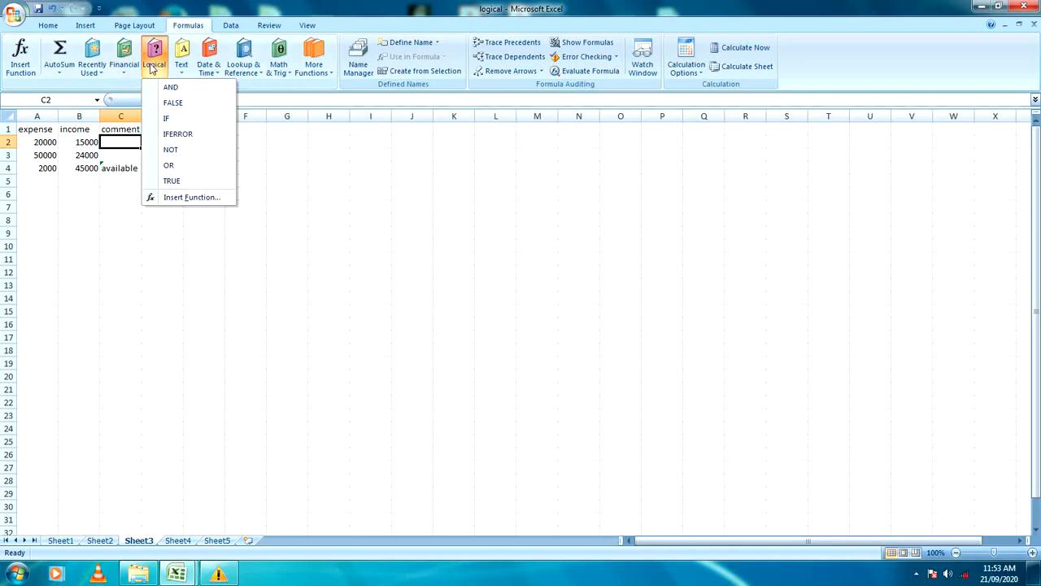
click(170, 121)
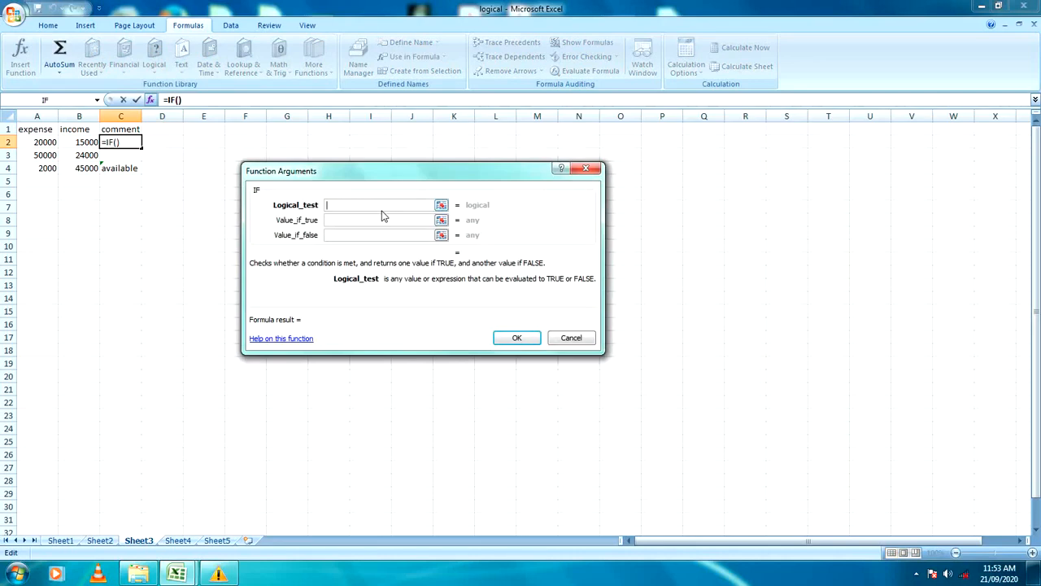
text(c2)
text(>)
key(BackSpace)
key(BackSpace)
key(BackSpace)
text(a2>)
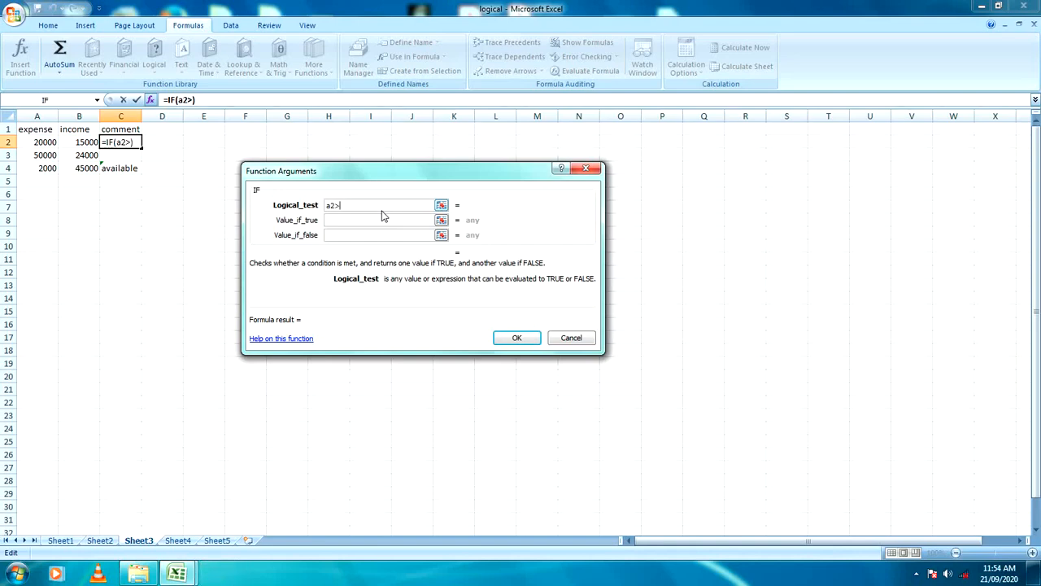
text(b2)
click(348, 219)
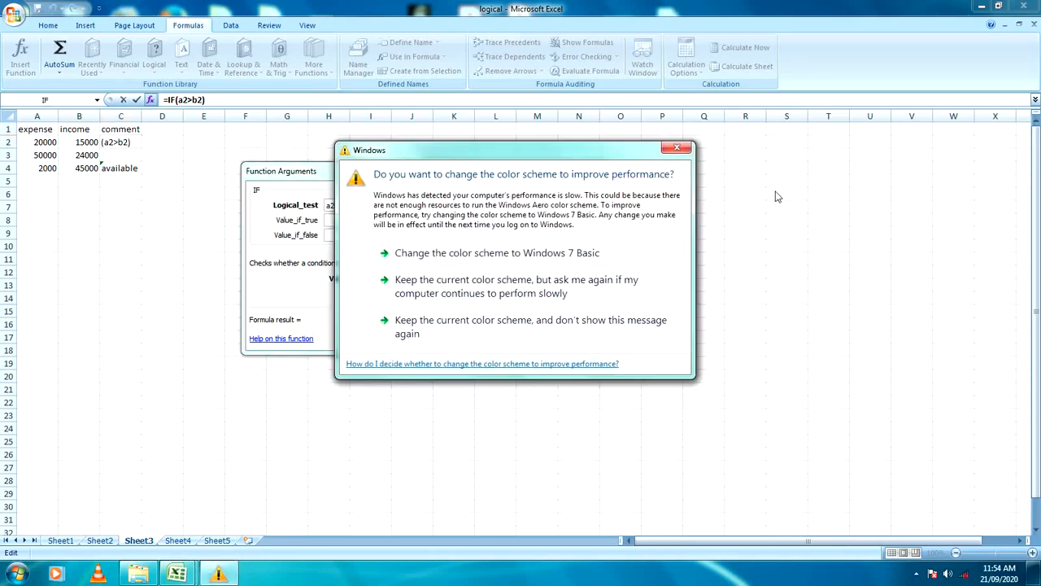
click(678, 150)
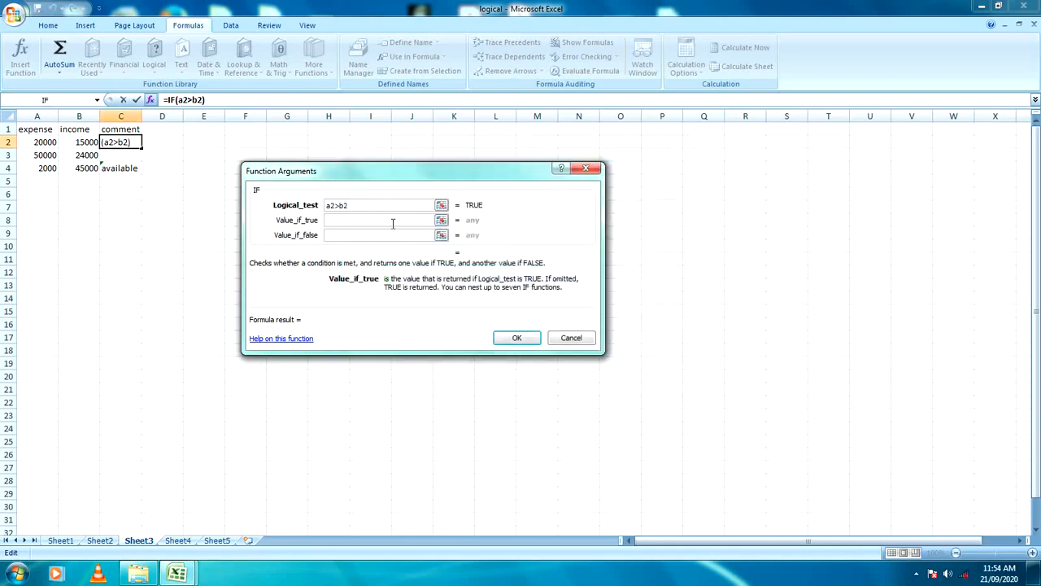
Change the logical test of C2's IF function to a2<b2.
click(343, 205)
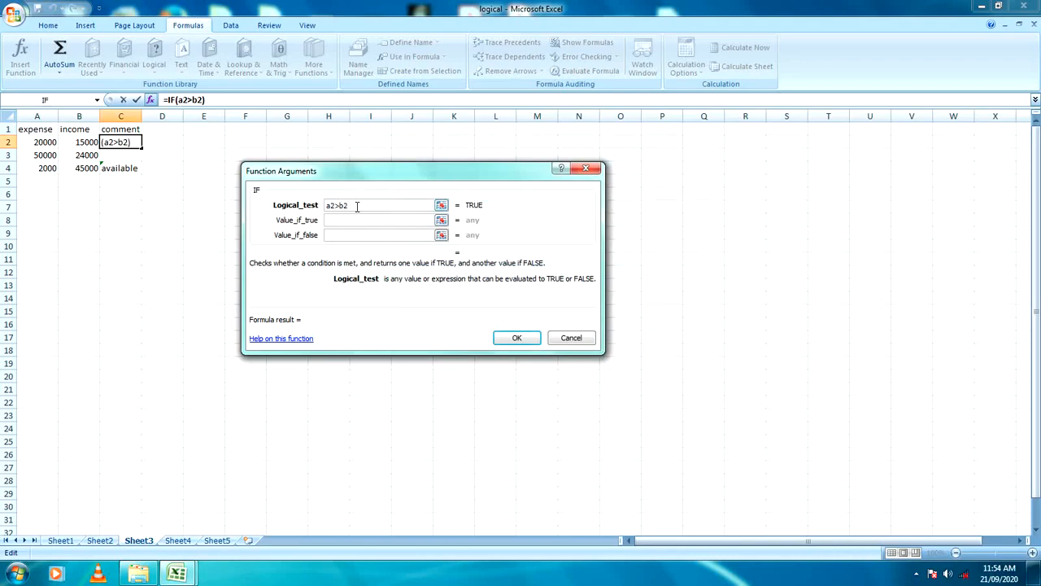
key(BackSpace)
text(<)
Enter avaiable as the result returned when C2's IF test is true.
click(356, 222)
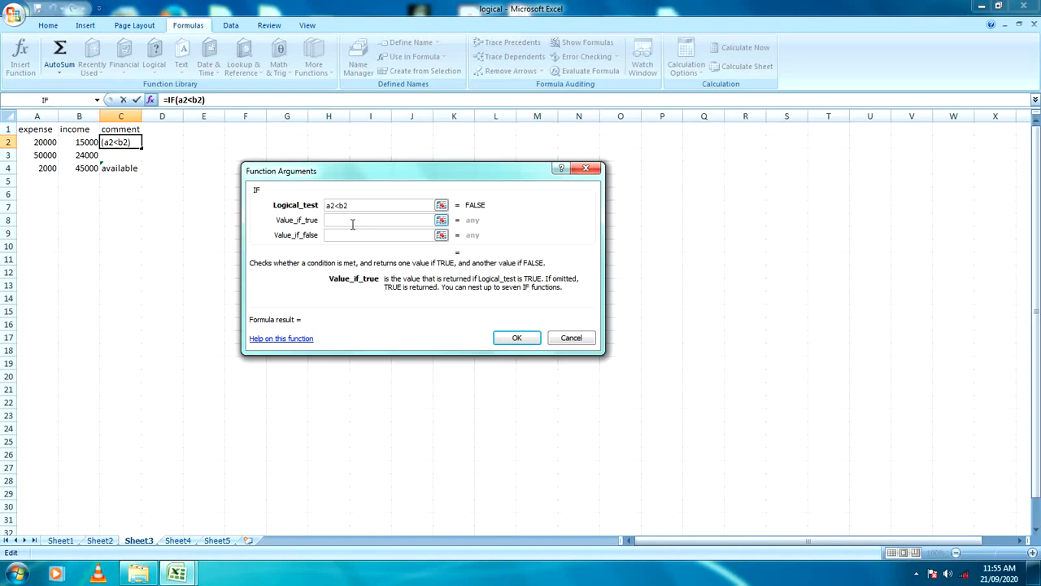
text(ava)
text(i)
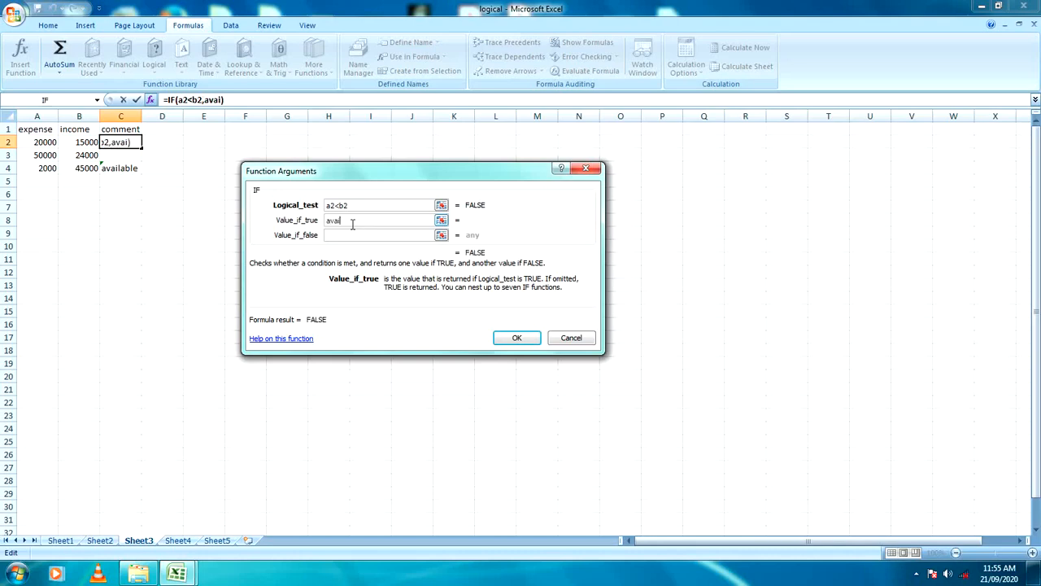
text(able)
Enter unavailable as the false result of C2's IF function and accept the formula.
click(353, 236)
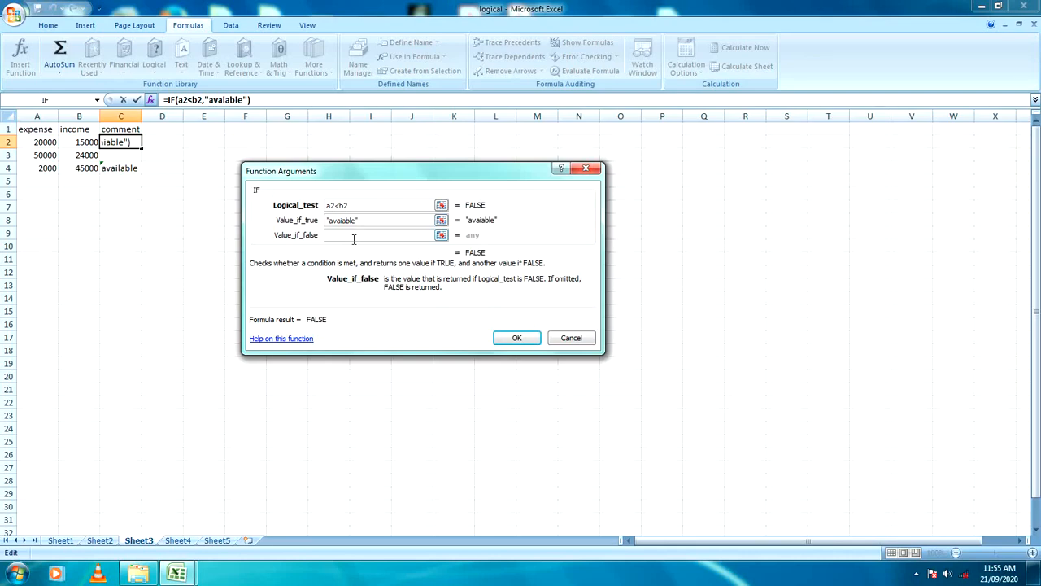
text(unava)
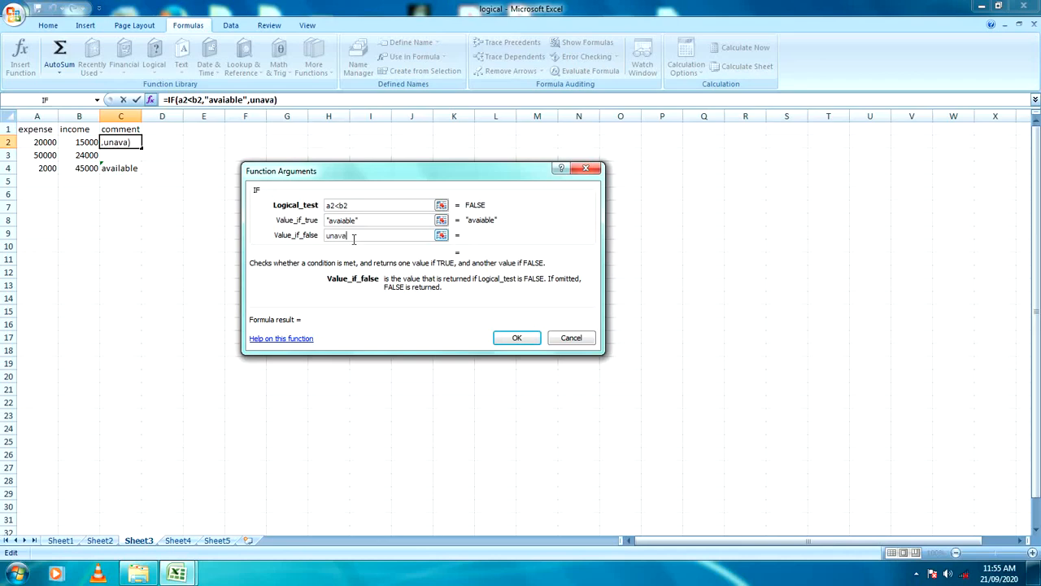
text(ialbe)
key(BackSpace)
key(BackSpace)
key(BackSpace)
key(BackSpace)
key(BackSpace)
key(BackSpace)
key(BackSpace)
key(BackSpace)
key(BackSpace)
key(BackSpace)
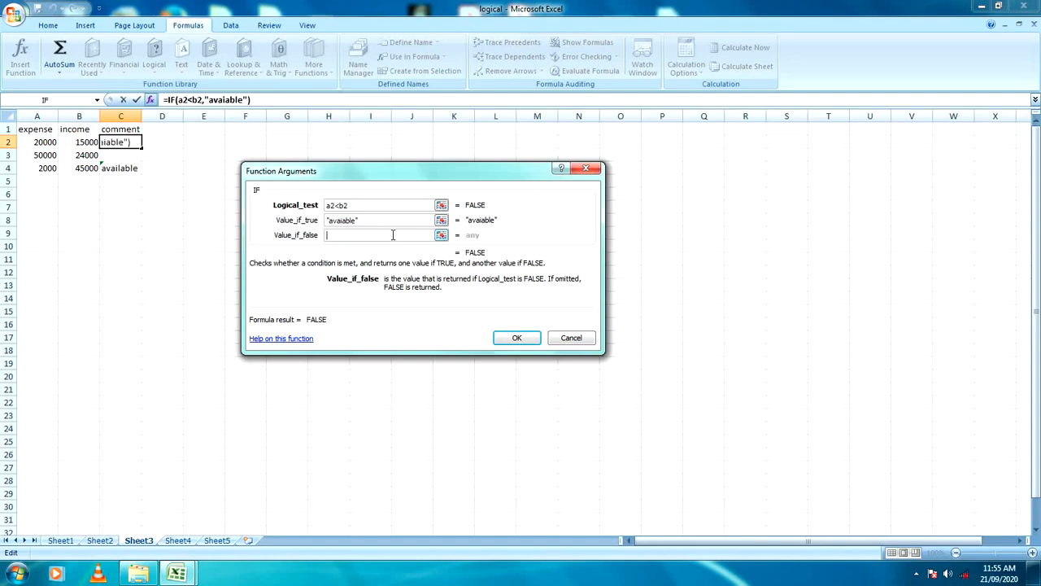
text(unava)
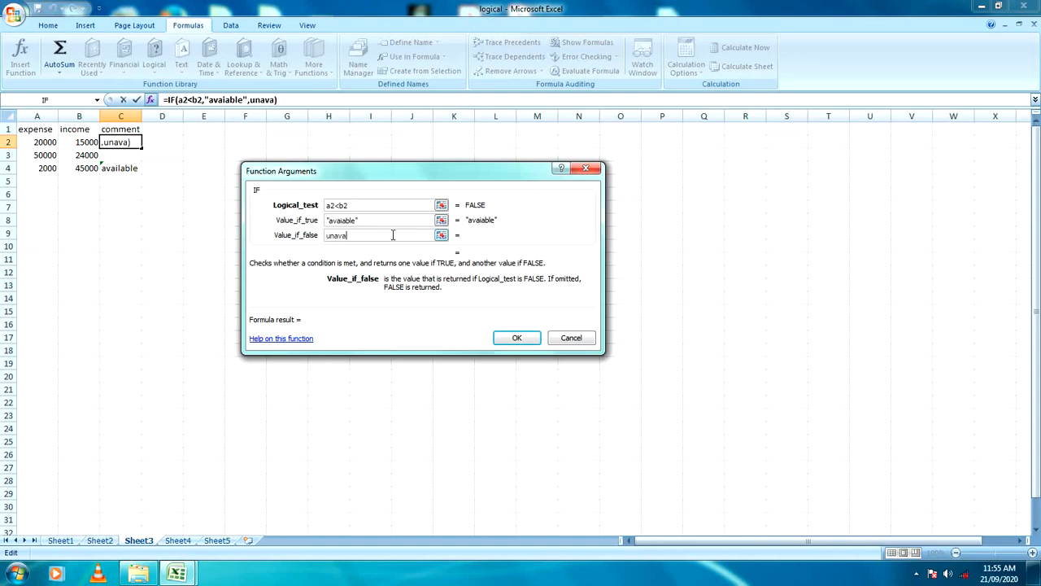
text(ilable)
click(518, 337)
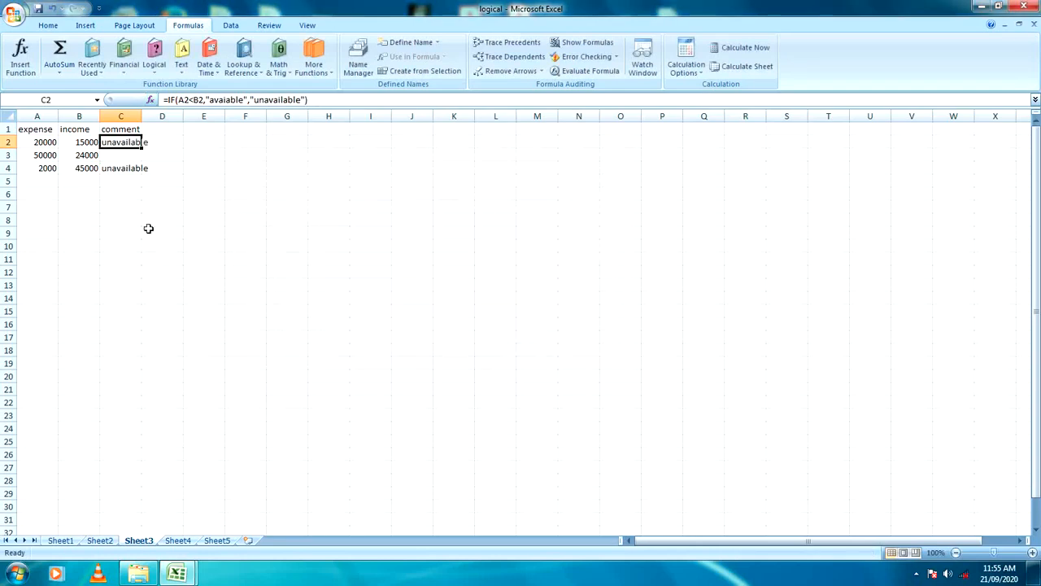
double_click(140, 154)
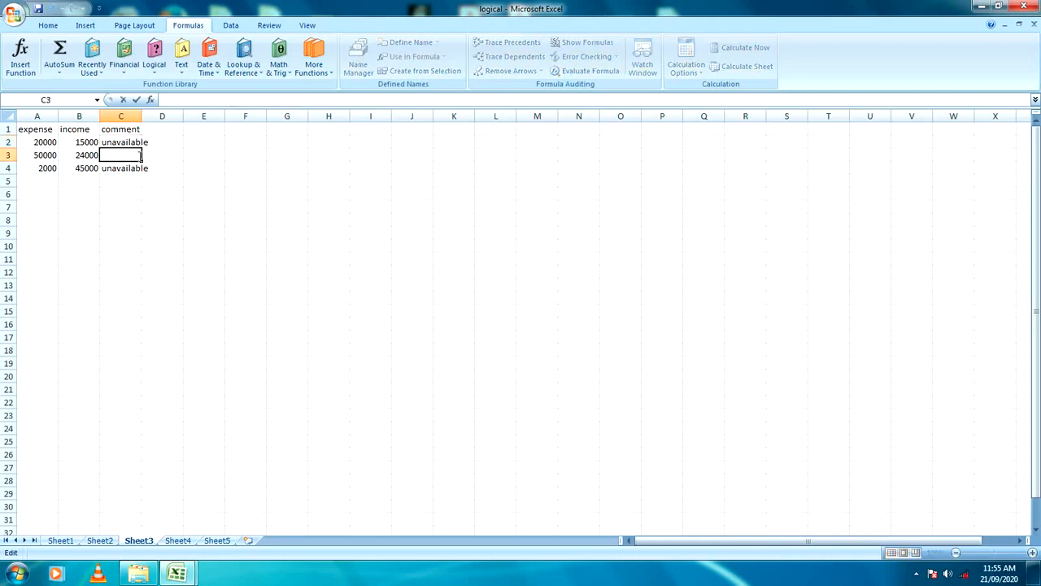
key(Return)
click(140, 155)
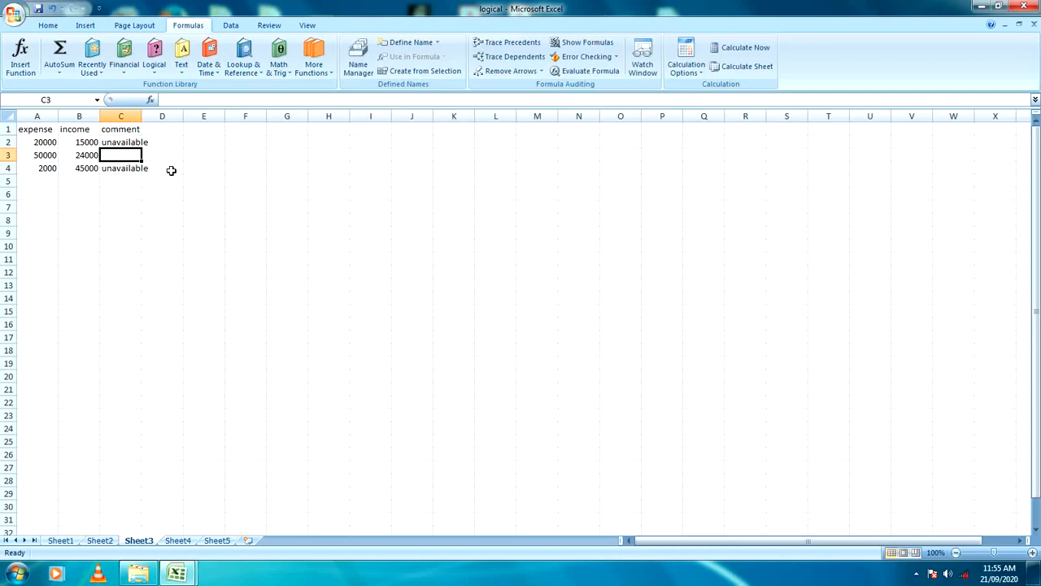
click(129, 177)
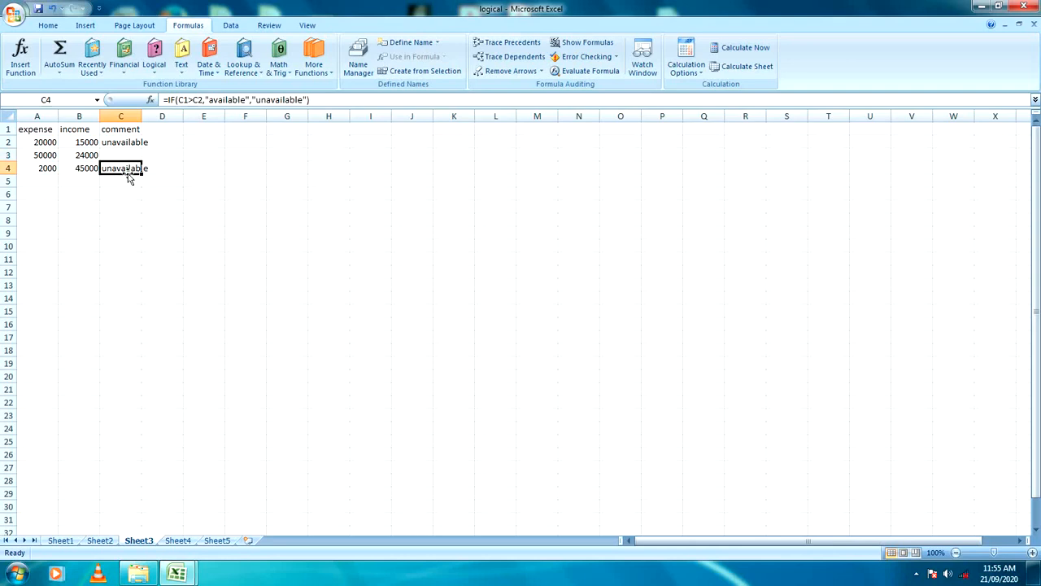
Edit C2's IF formula so its test reads A2>B2, accept it and dismiss the color scheme prompt.
click(132, 142)
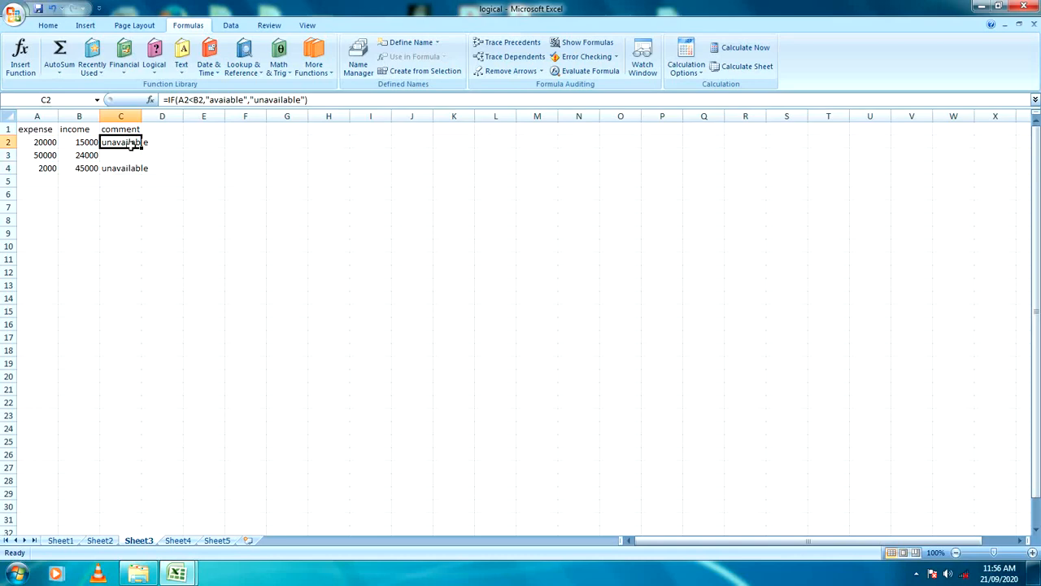
double_click(132, 143)
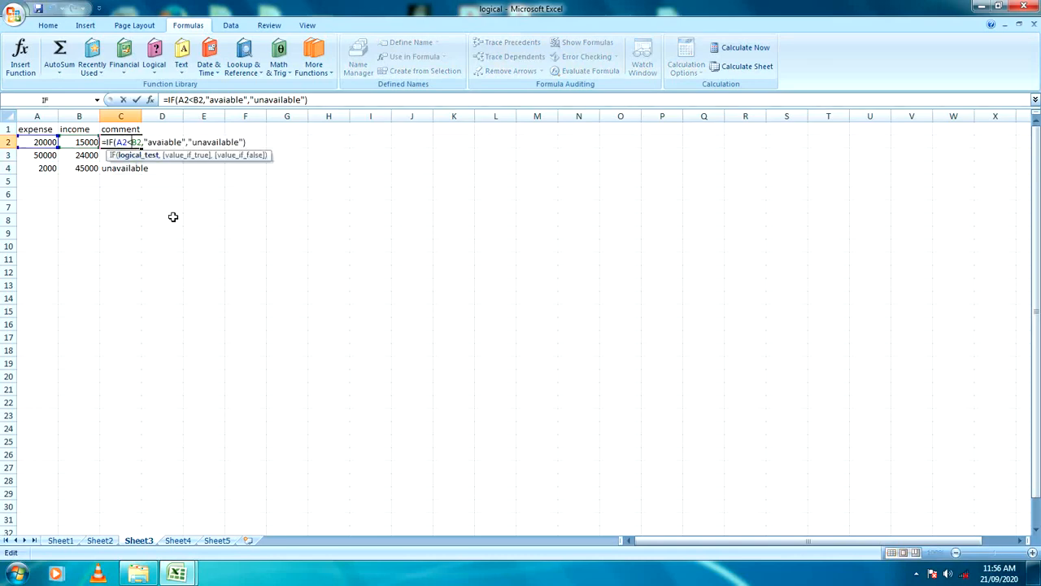
key(BackSpace)
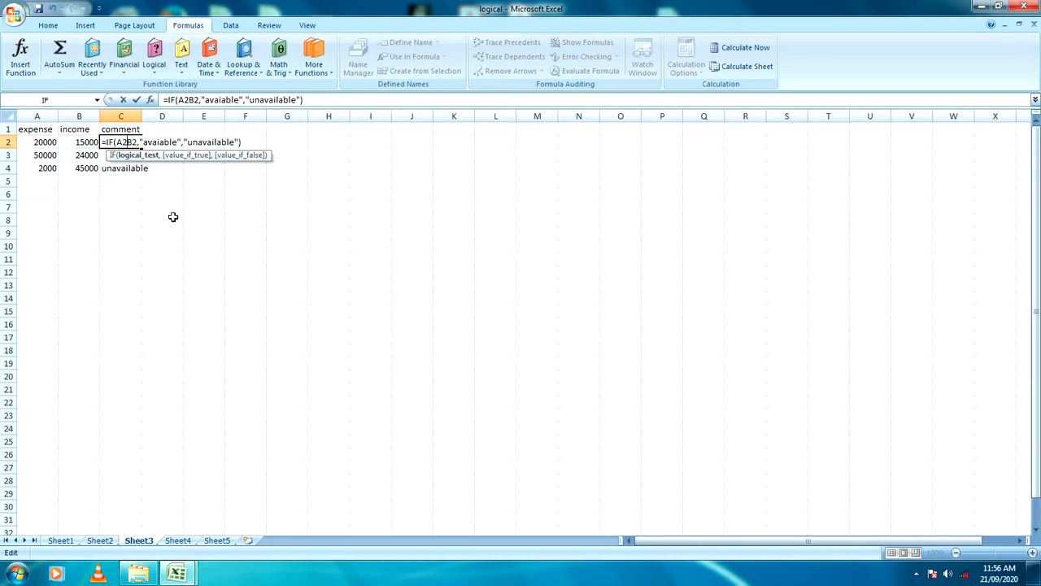
text(<)
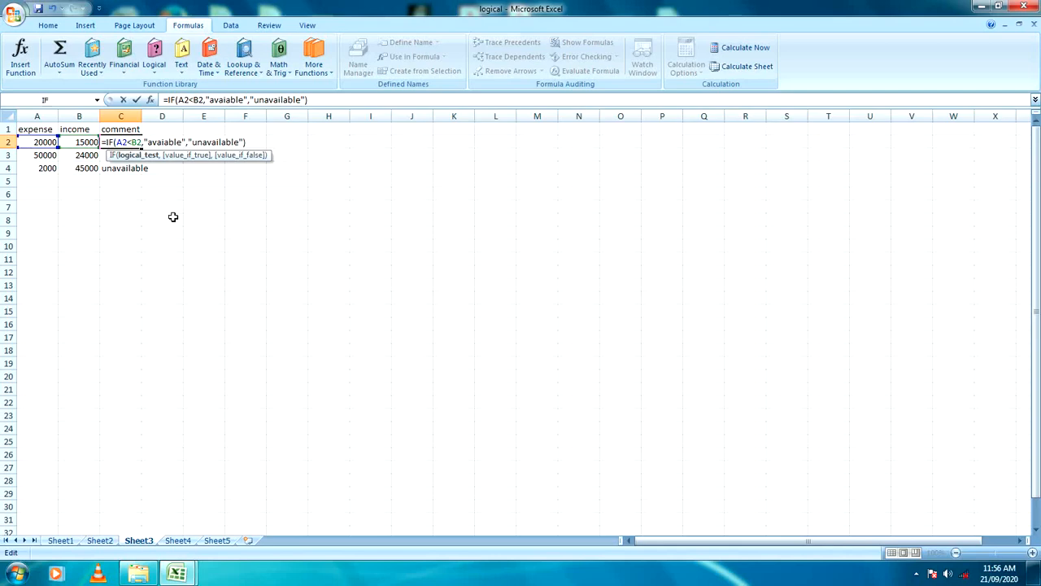
key(BackSpace)
text(>)
key(Return)
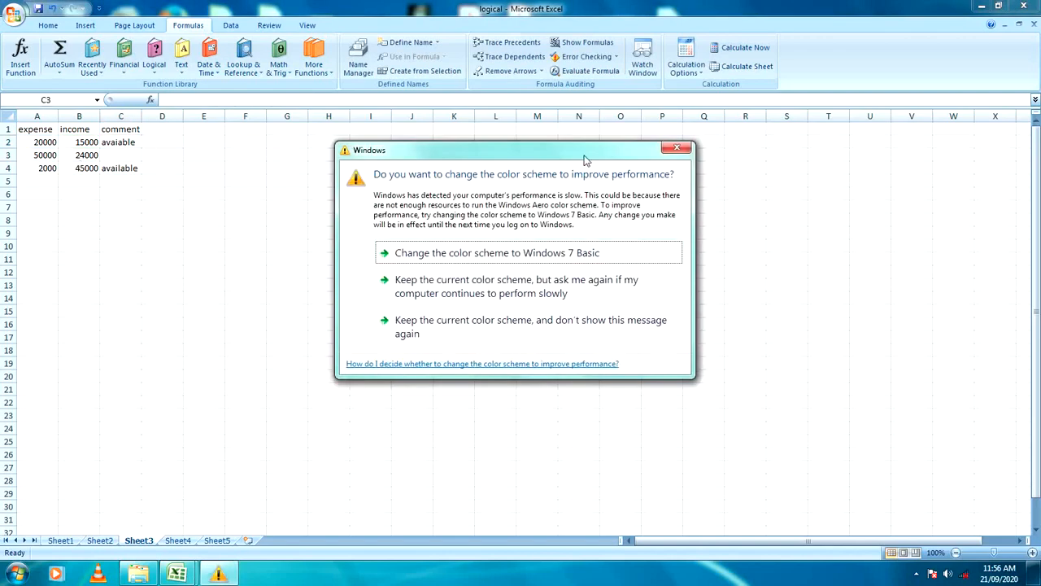
click(676, 147)
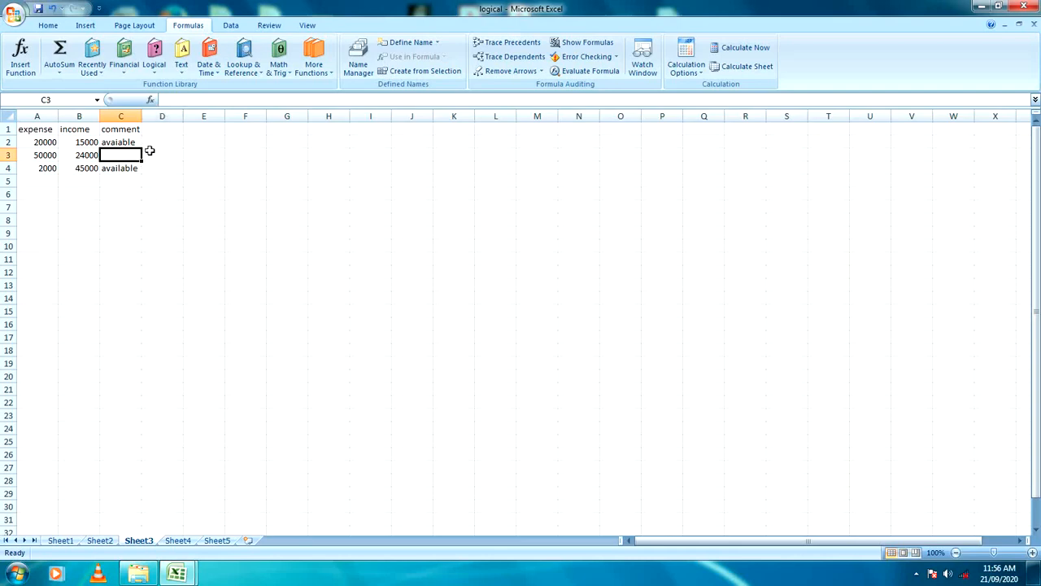
Start an IF function in cell C3 with the logical test a3>b3.
click(154, 59)
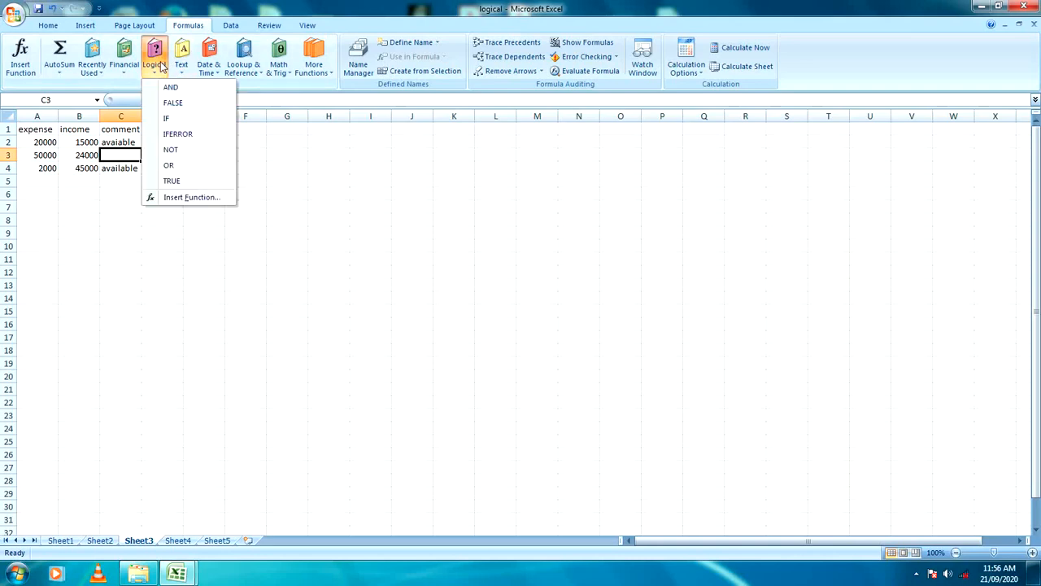
click(168, 119)
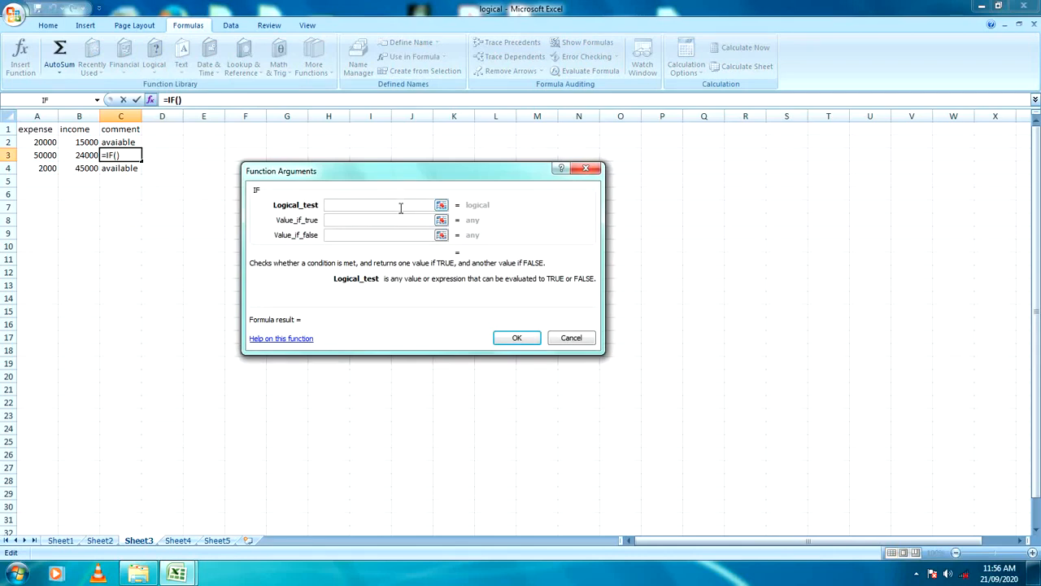
click(357, 219)
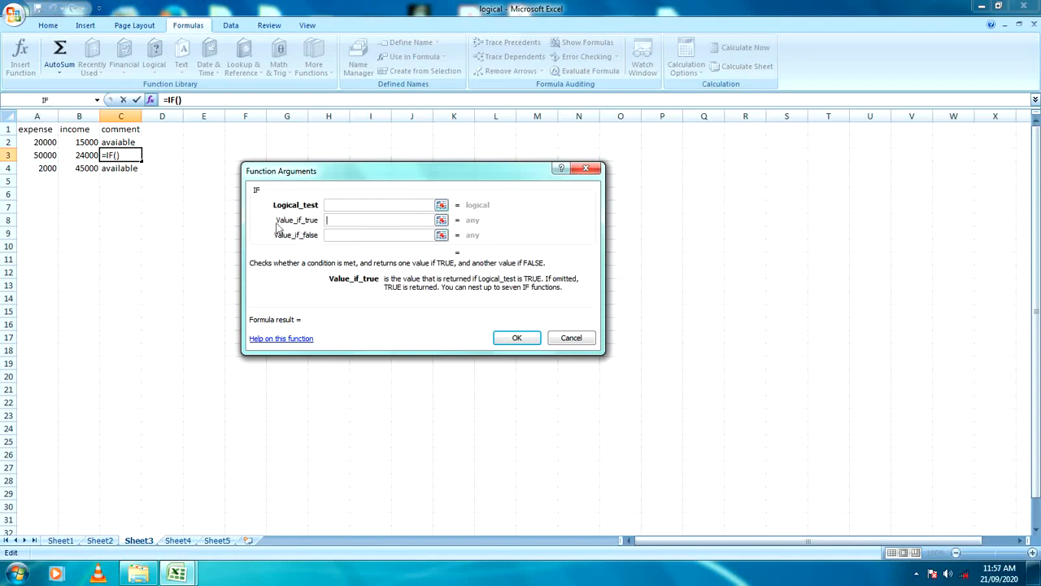
click(392, 234)
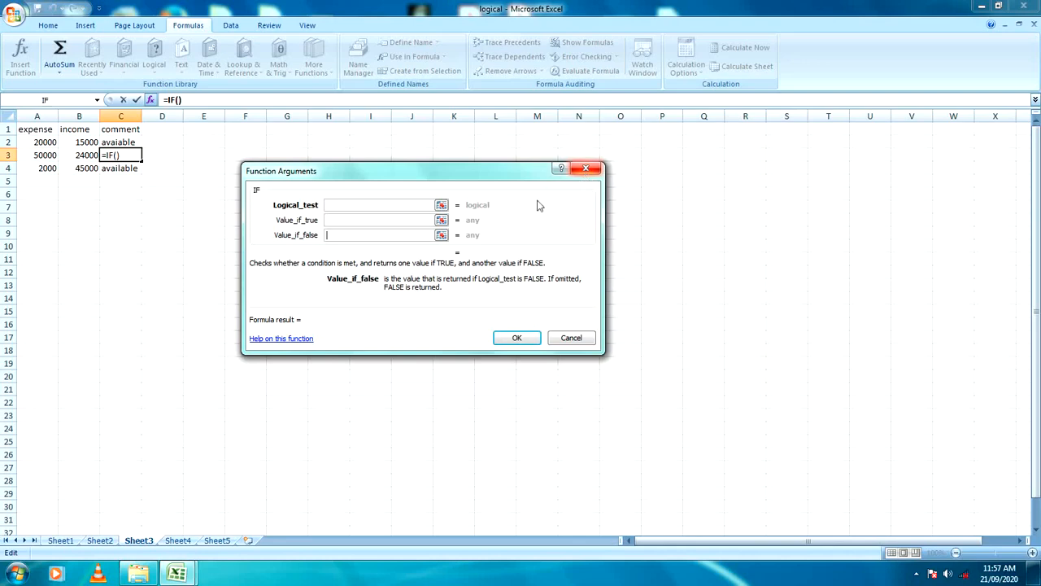
click(345, 205)
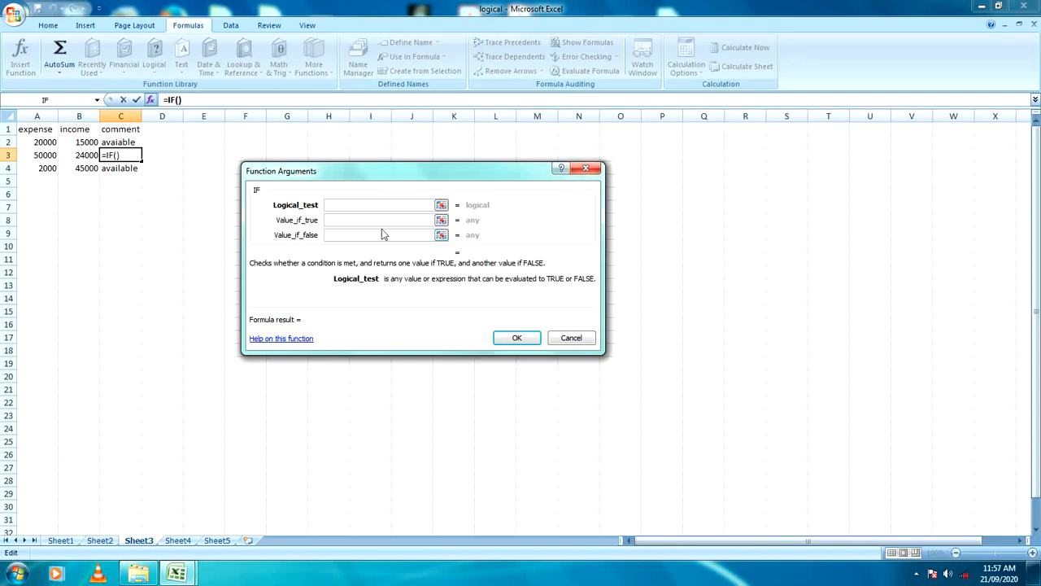
text(a3>b3)
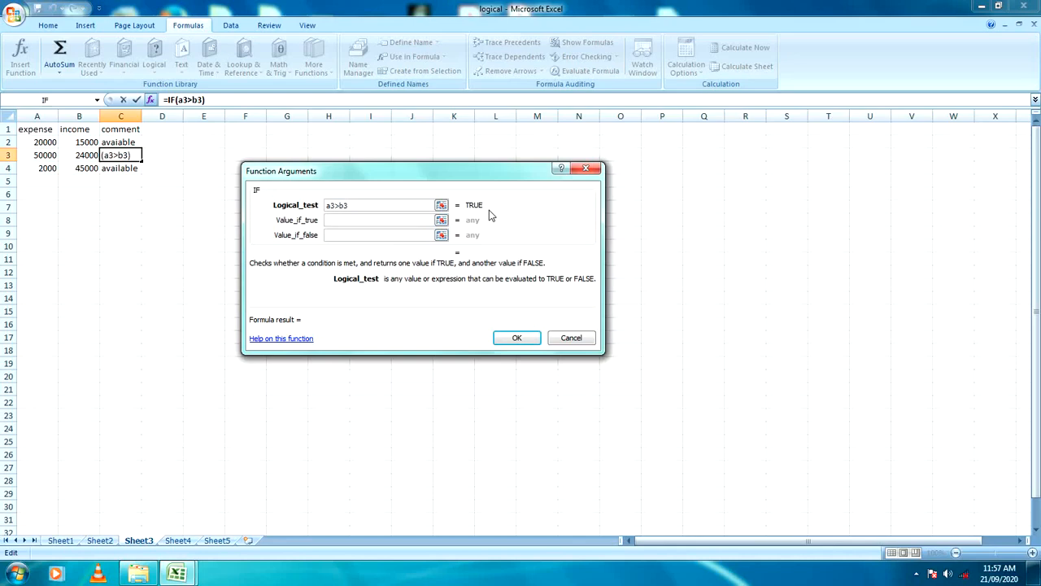
Set C3's IF function to return yes if true and no if false, and accept the formula.
click(354, 219)
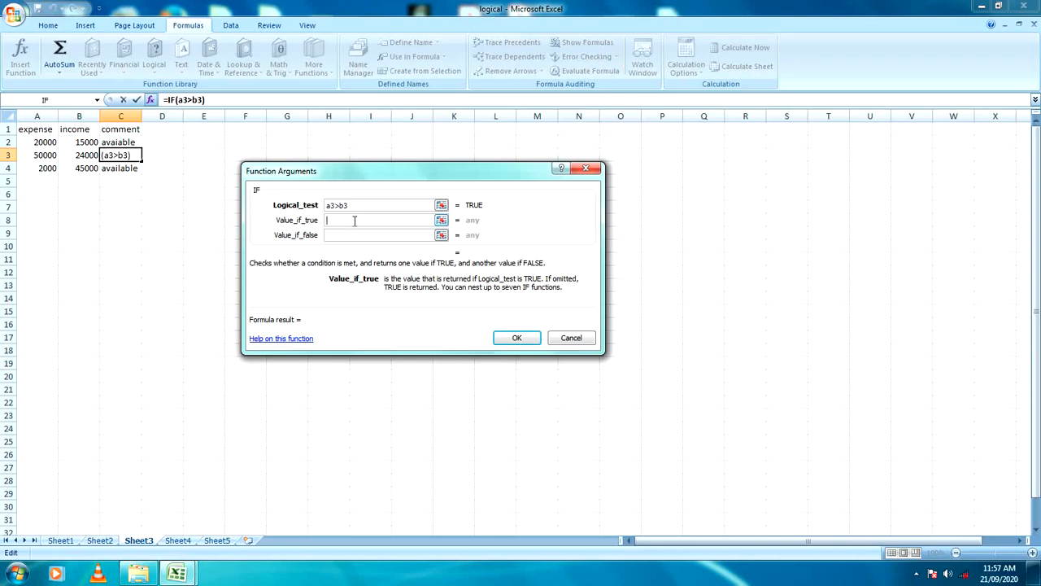
text(yess)
key(BackSpace)
click(358, 234)
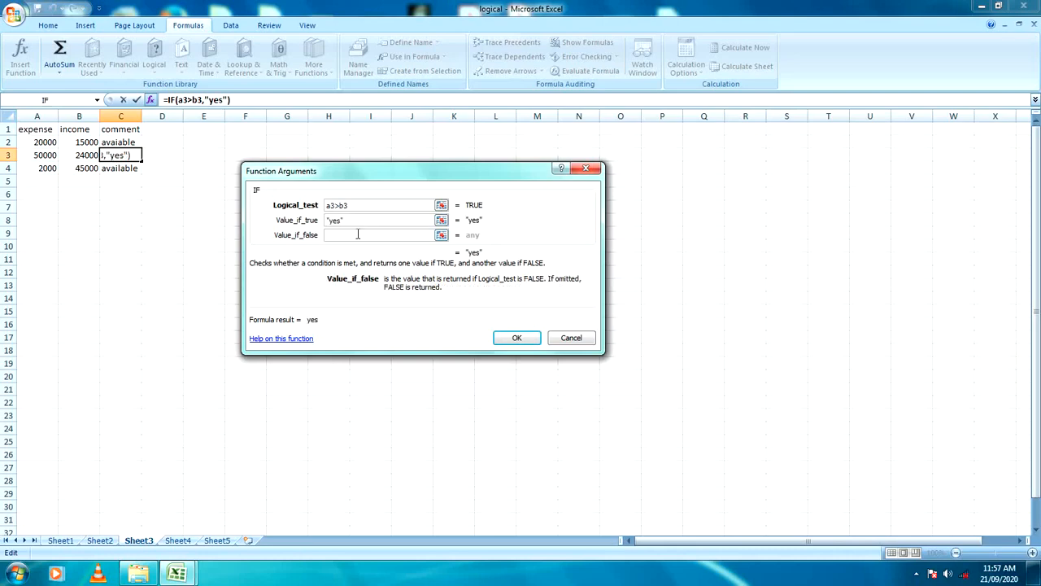
text(no)
click(514, 338)
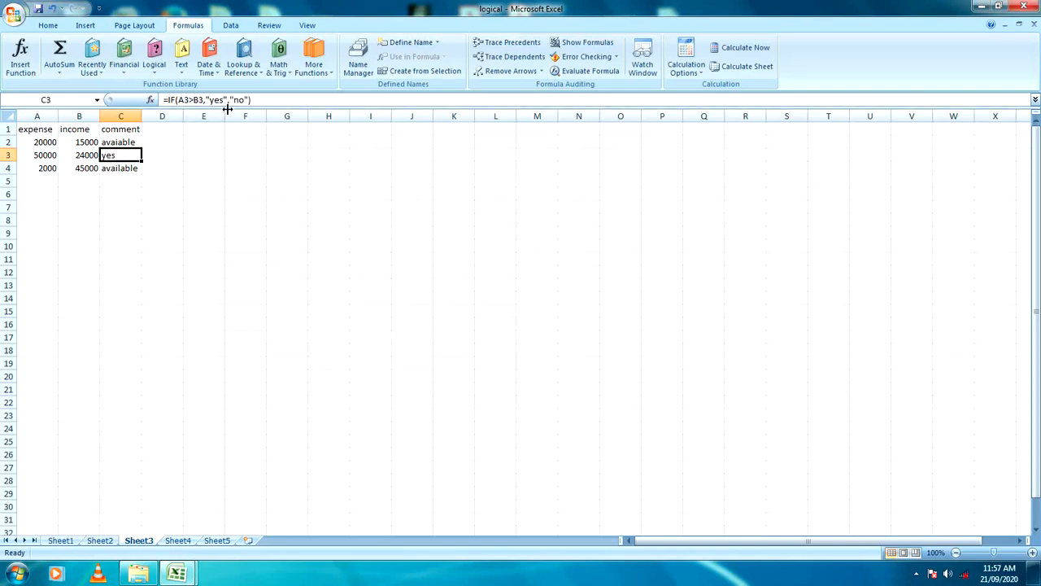
click(197, 207)
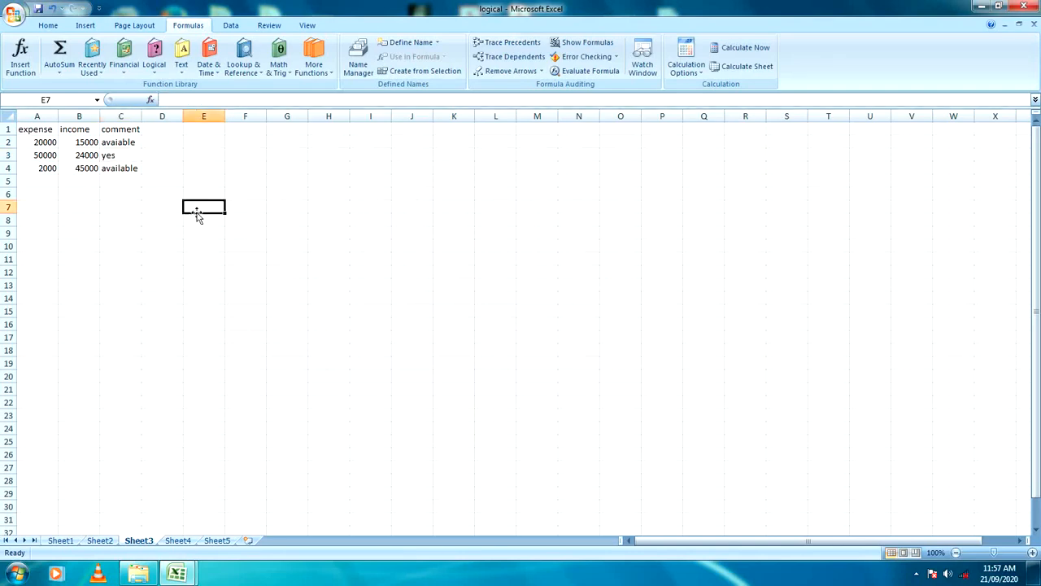
click(130, 165)
click(116, 146)
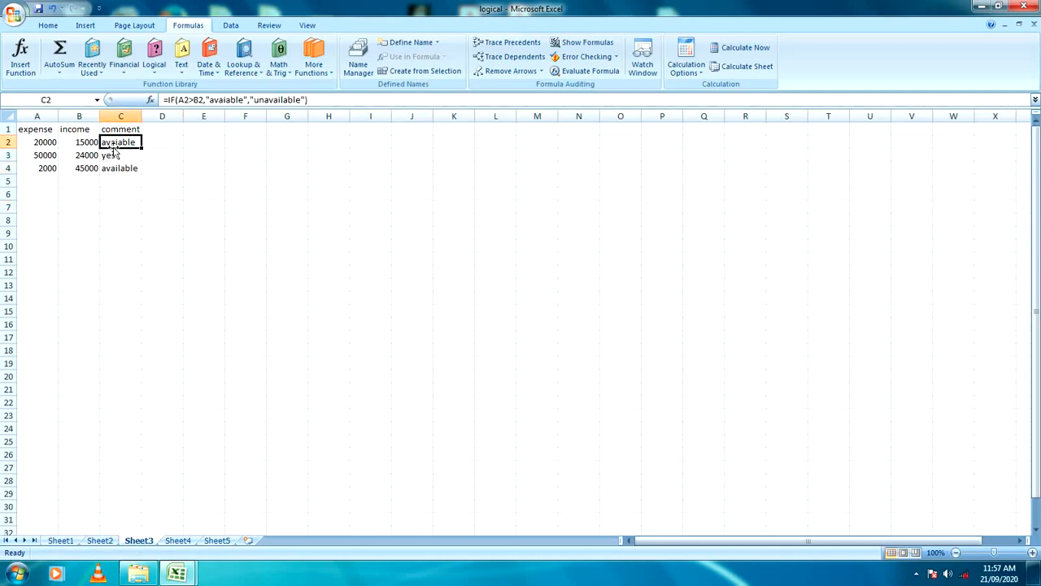
On Sheet4, start an IFERROR function in cell D2 with the value b2/c2+P2 and dismiss the color scheme prompt.
click(117, 157)
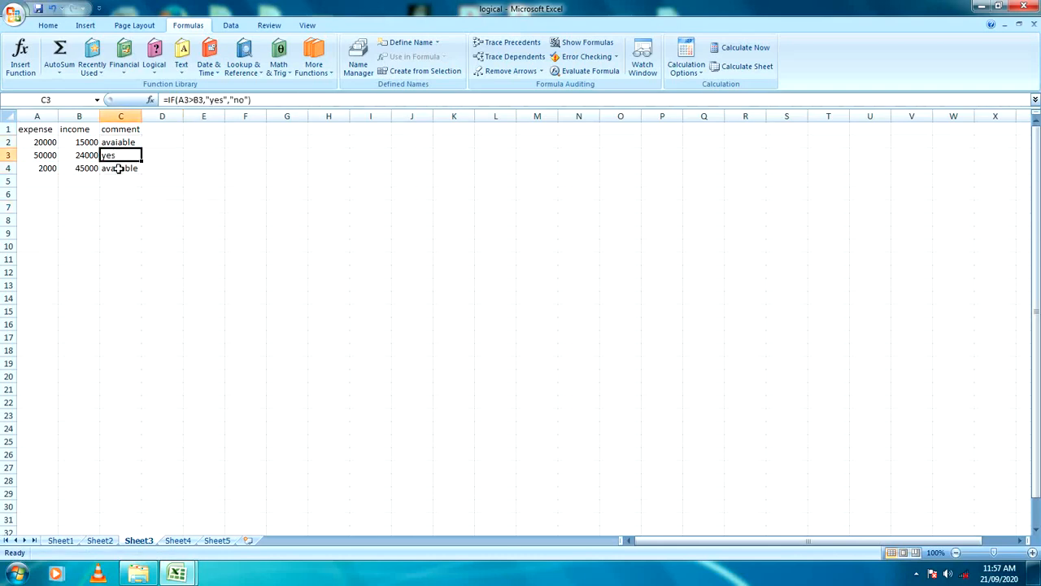
click(186, 543)
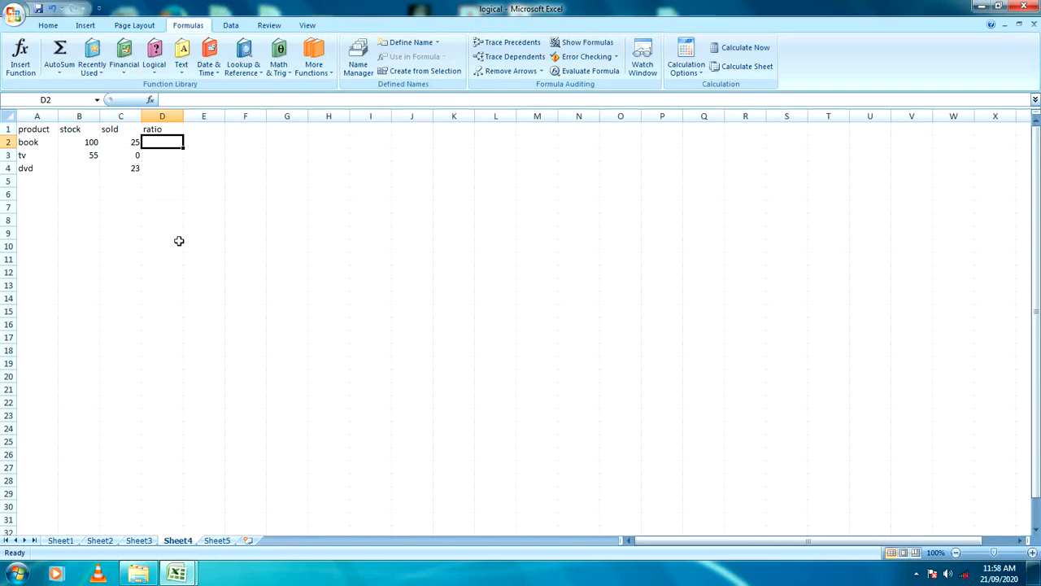
click(150, 66)
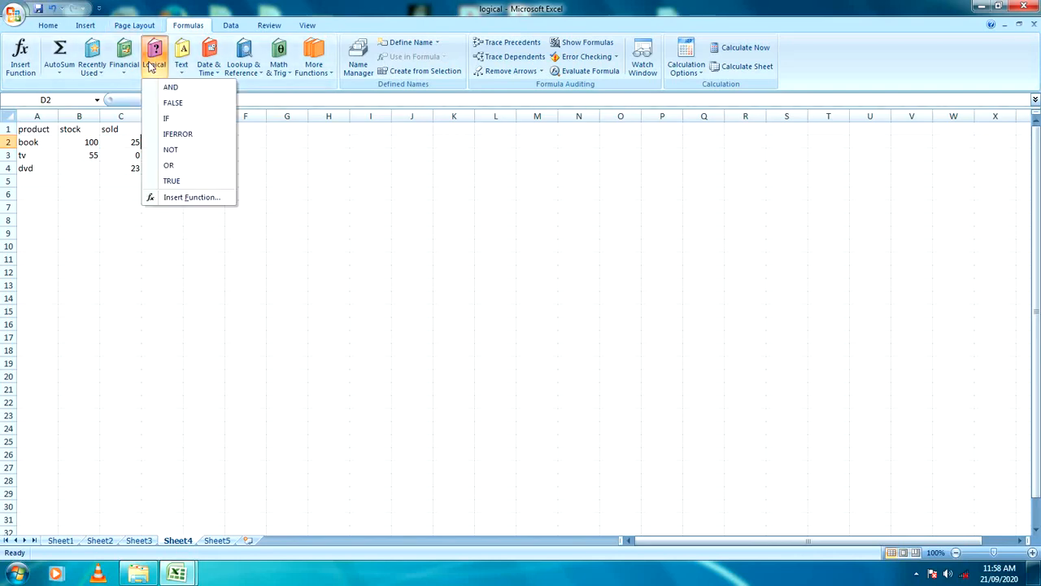
click(174, 135)
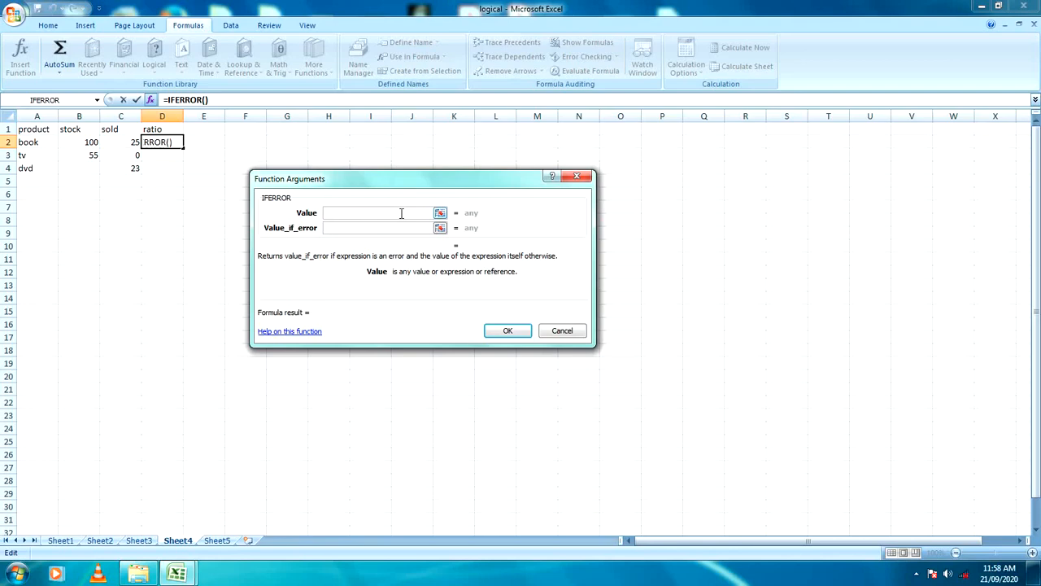
text(b2/c2+P2)
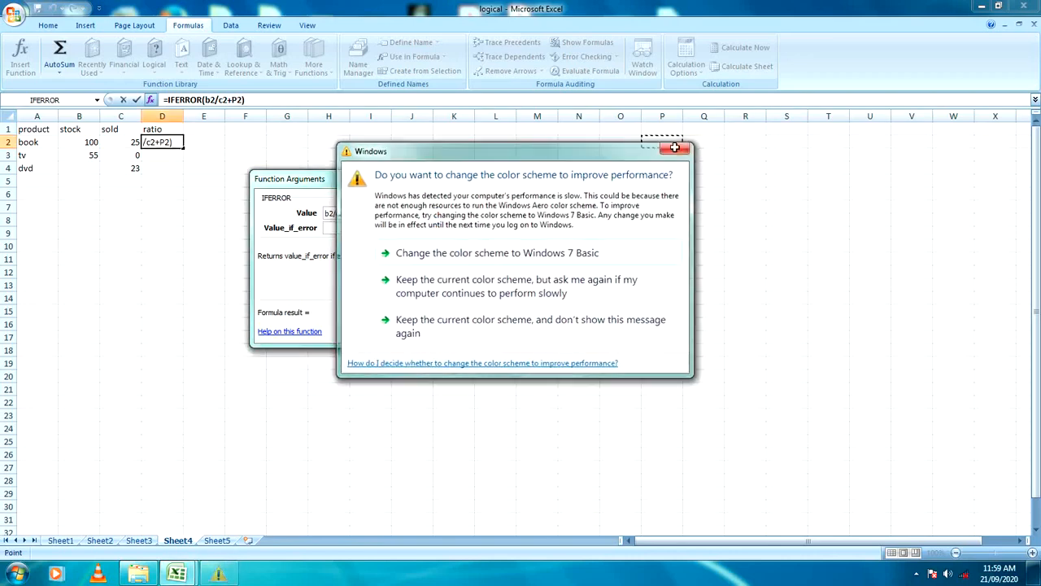
click(677, 148)
click(676, 145)
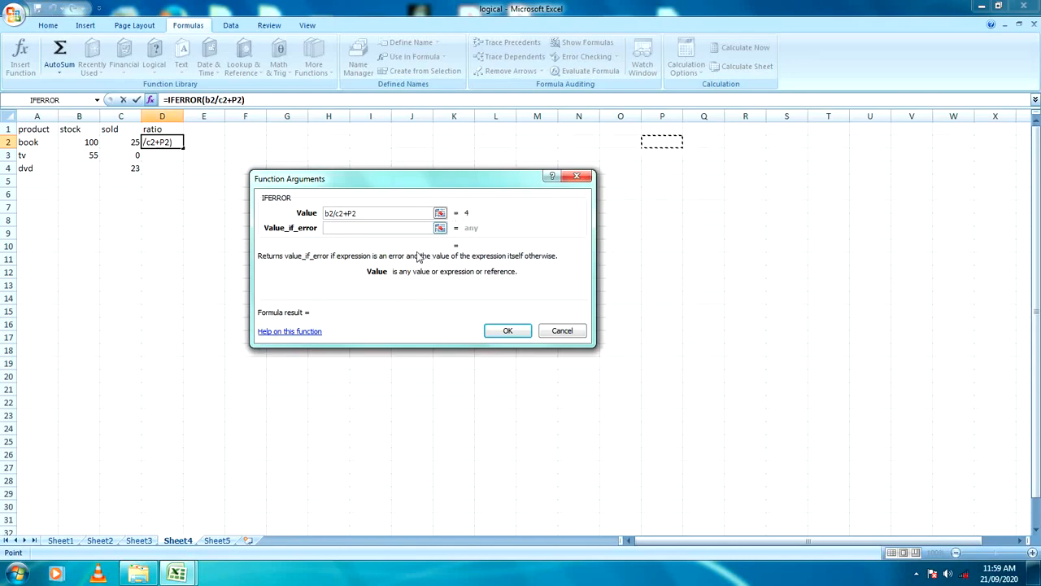
Correct D2's IFERROR value to b2/c2, enter error as the value if error, and accept the formula.
click(375, 230)
click(381, 213)
key(BackSpace)
key(BackSpace)
key(BackSpace)
click(360, 226)
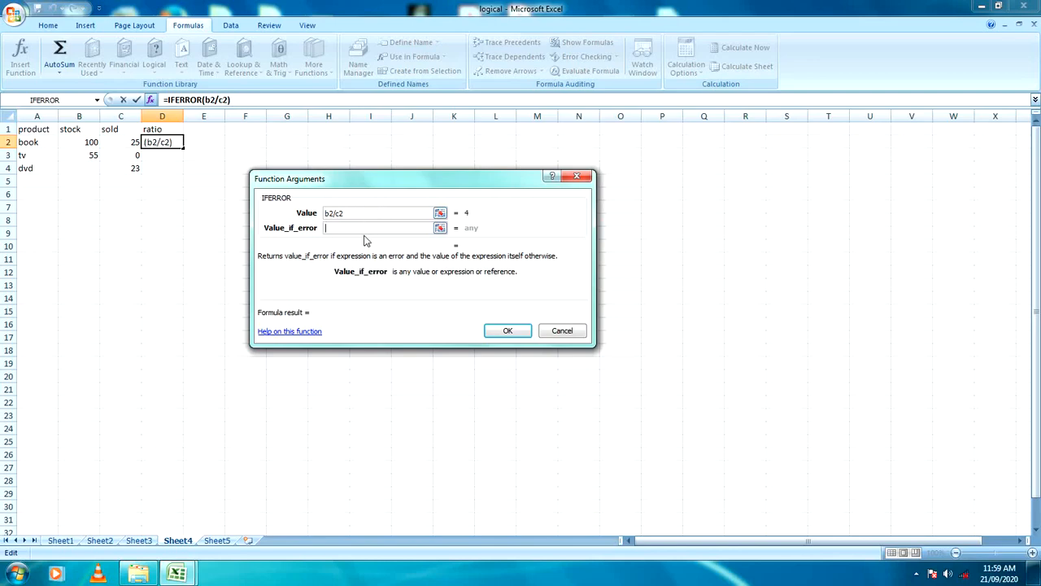
text(error)
click(508, 331)
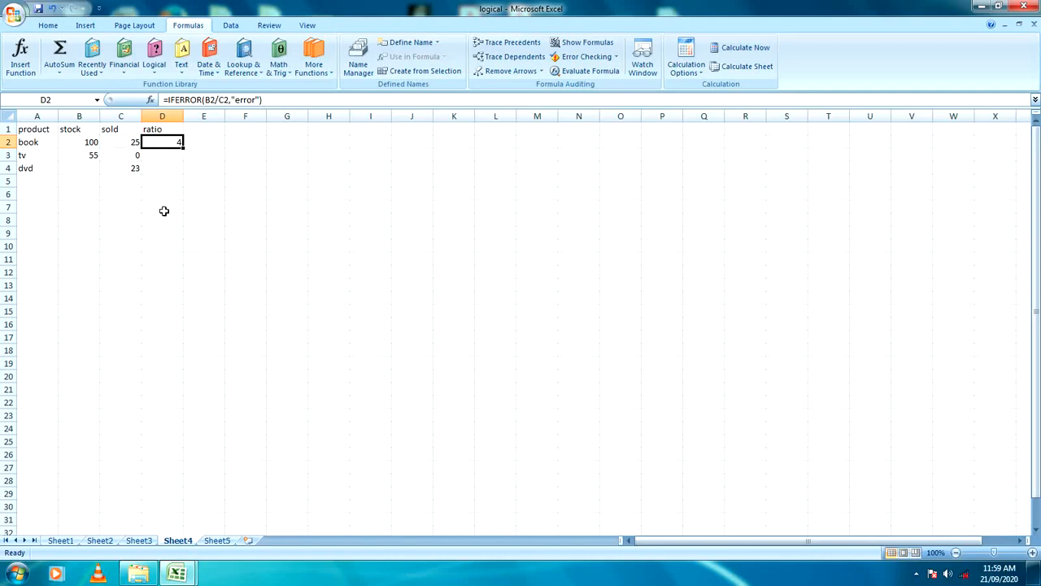
Insert an IFERROR function in cell D4 with the value b4/c4 and error as the value if error.
click(148, 168)
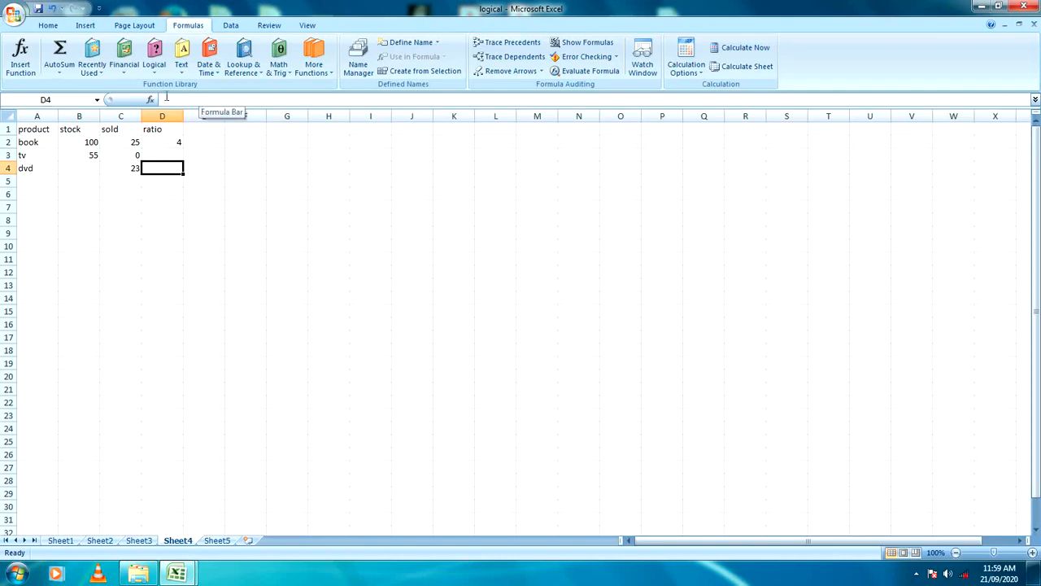
click(153, 61)
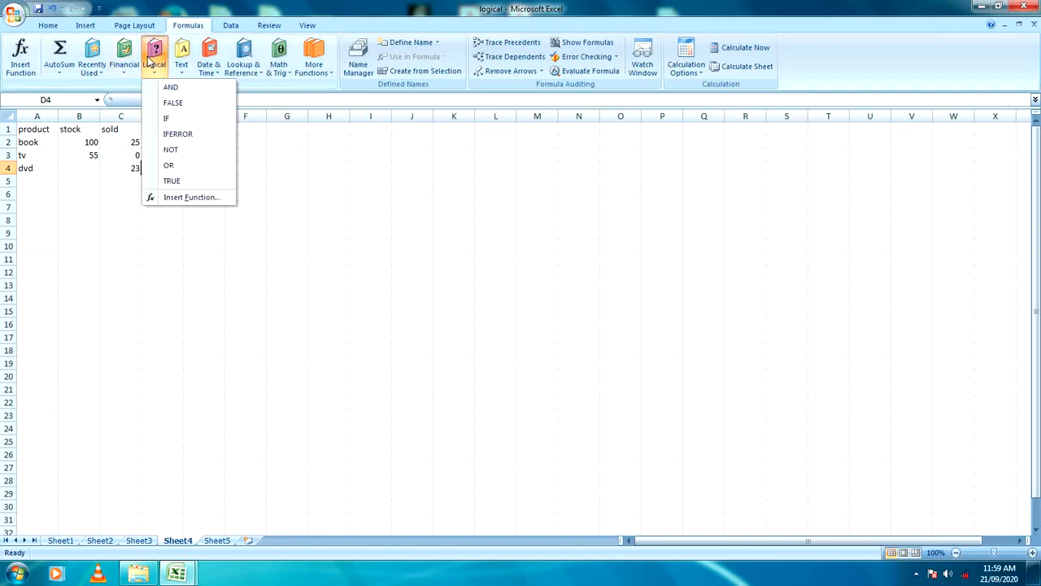
click(175, 135)
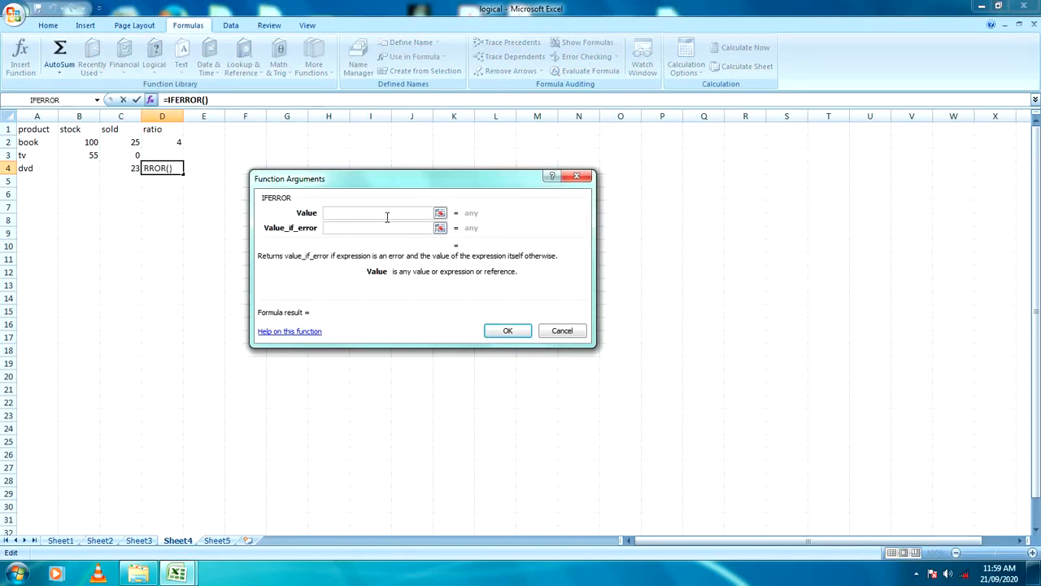
text(b4/c4)
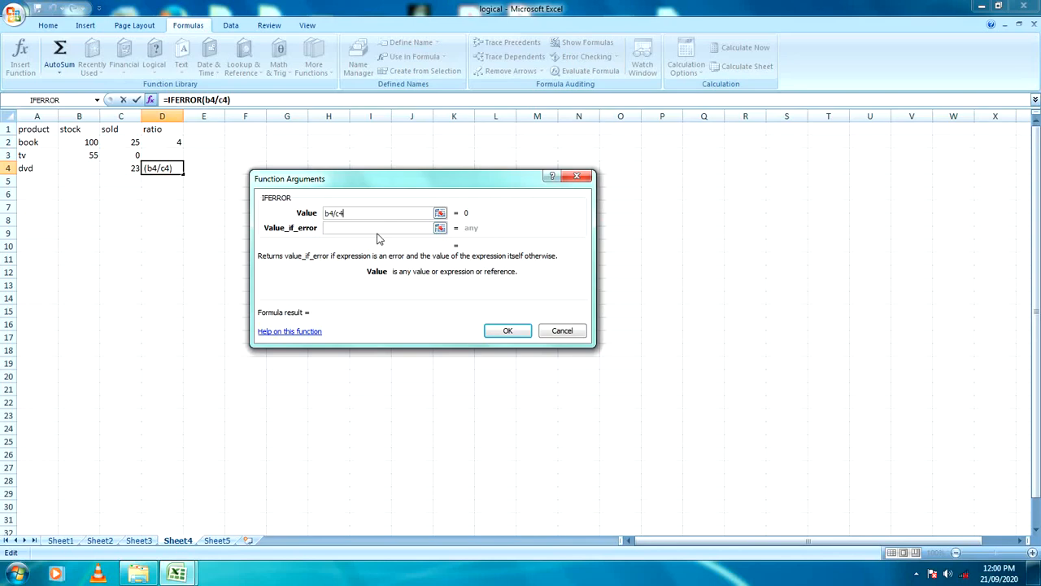
click(378, 229)
text(error)
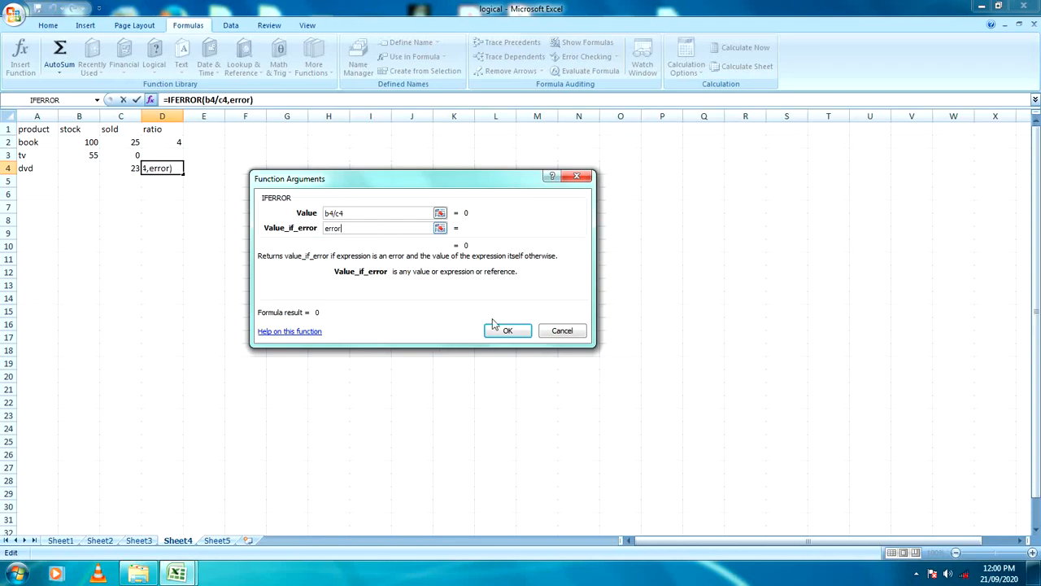
click(521, 332)
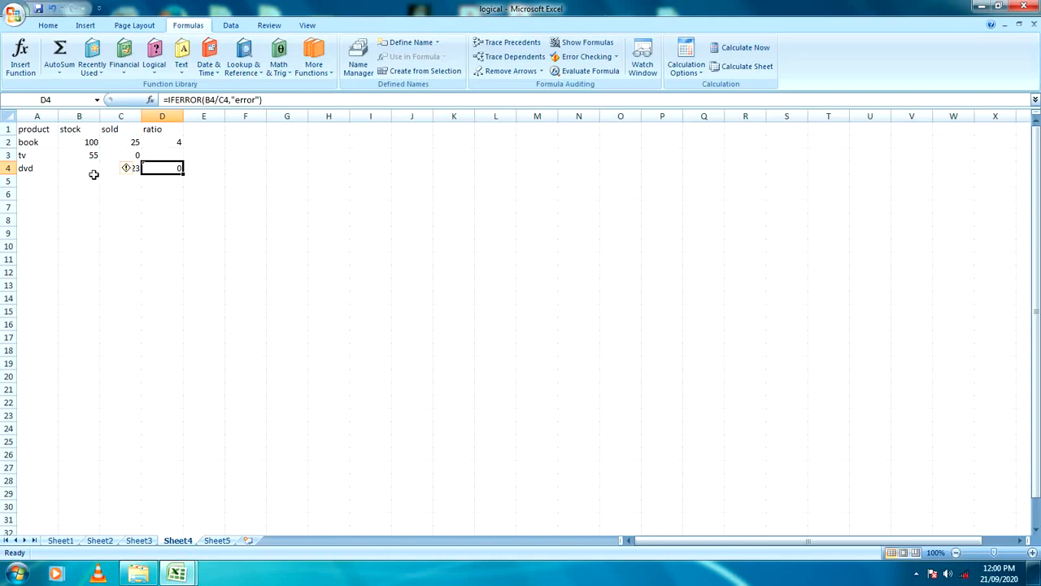
Start an IFERROR function in cell D3 with the value b3/c3.
click(179, 156)
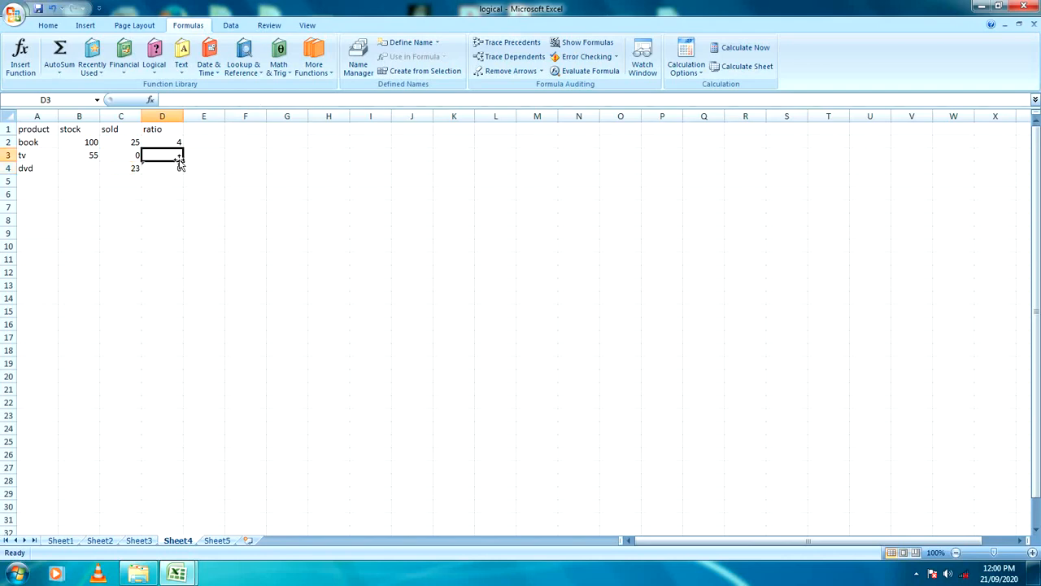
click(178, 100)
click(123, 64)
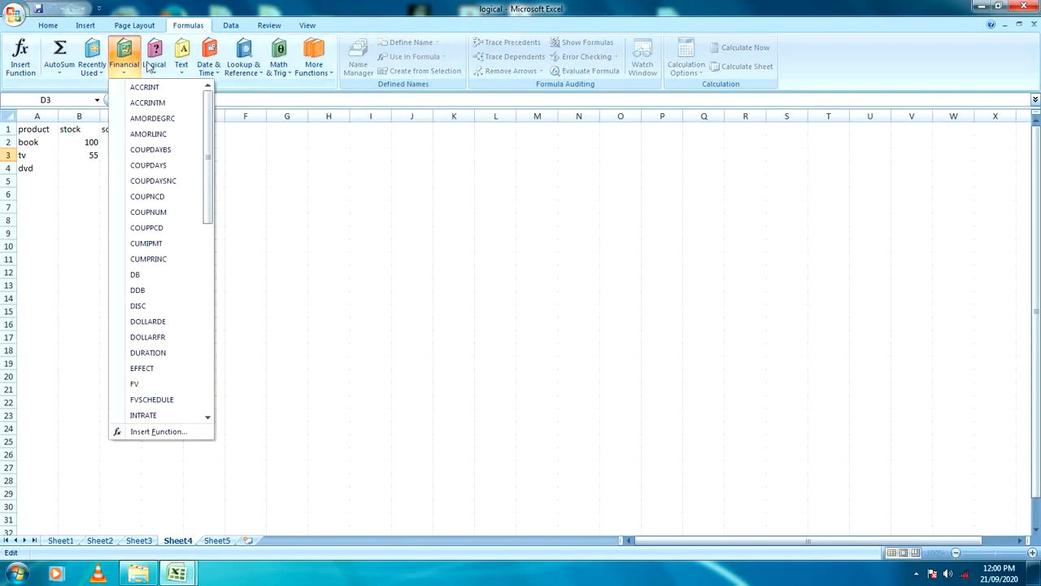
mouse_move(154, 66)
click(177, 134)
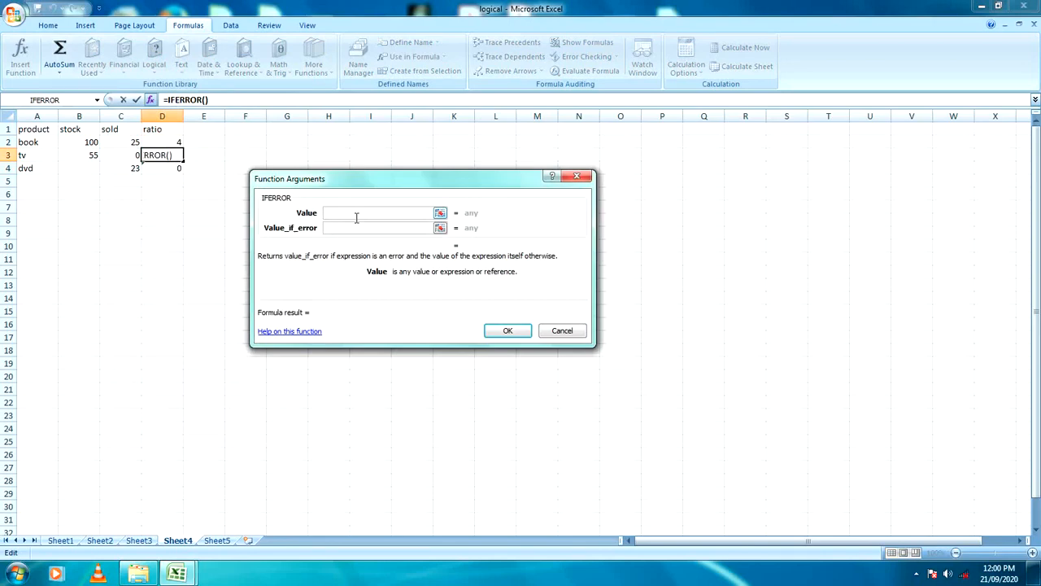
text(b3/c3)
Enter error as the value if error in D3's IFERROR function and accept the formula.
click(353, 226)
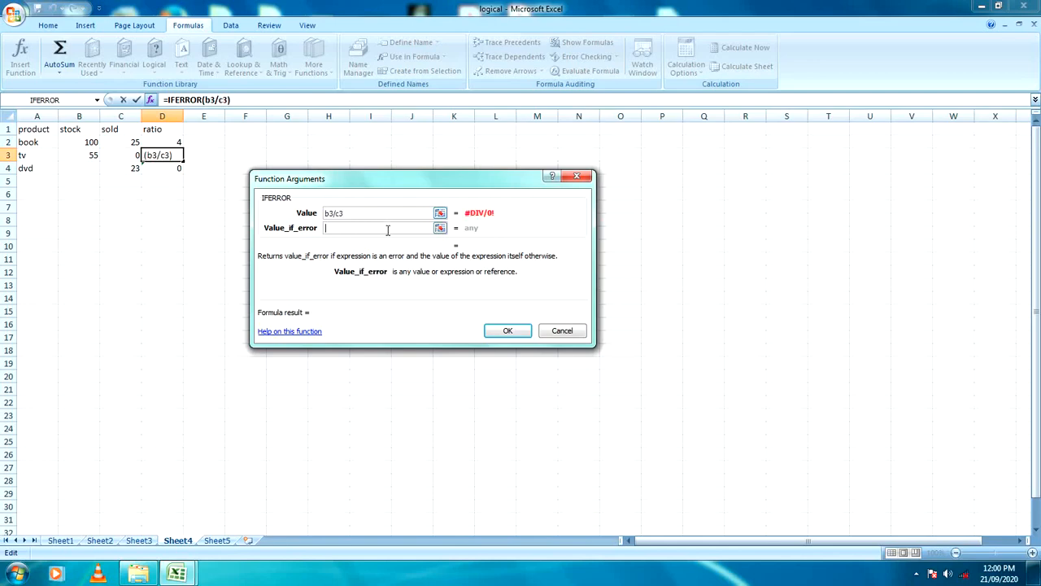
text(eorr)
text(r)
key(BackSpace)
text(e)
key(BackSpace)
key(BackSpace)
key(BackSpace)
key(BackSpace)
text(rroe)
key(BackSpace)
text(r)
click(508, 331)
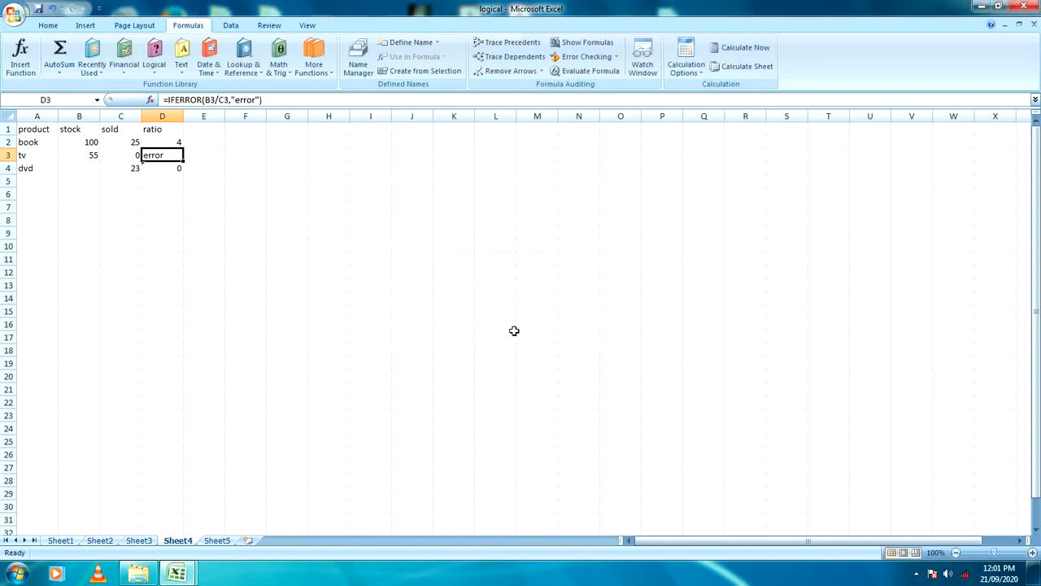
click(167, 179)
click(163, 154)
click(163, 206)
click(163, 157)
On Sheet5, insert a NOT function in cell M6 with the logical expression b2=50.
click(216, 541)
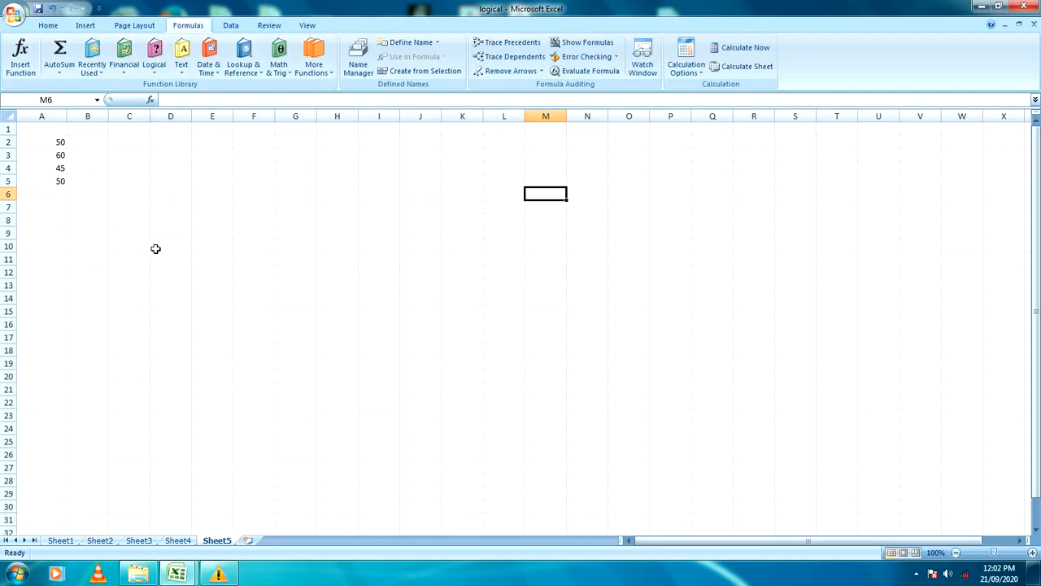
click(155, 65)
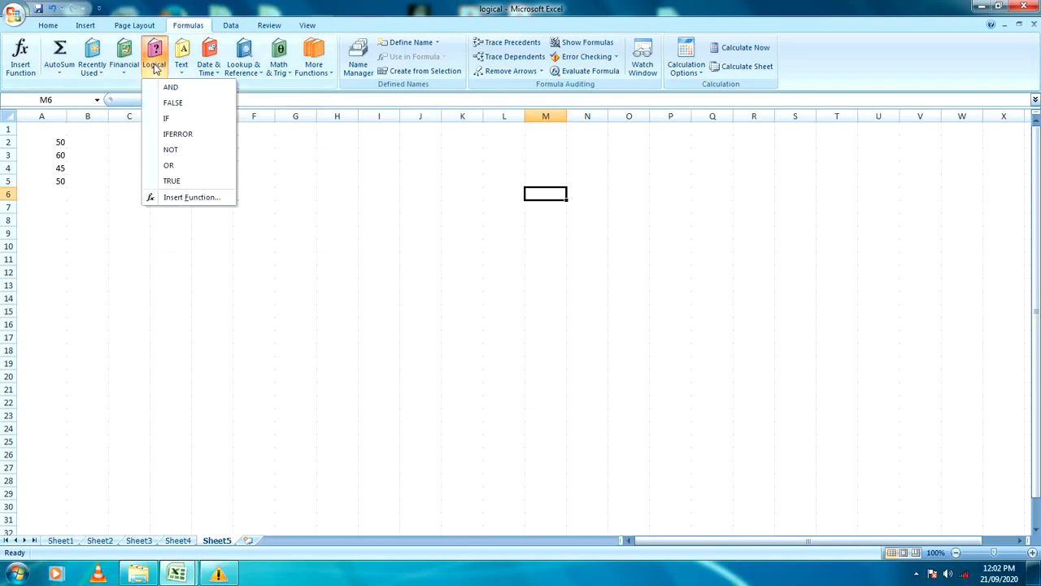
click(171, 151)
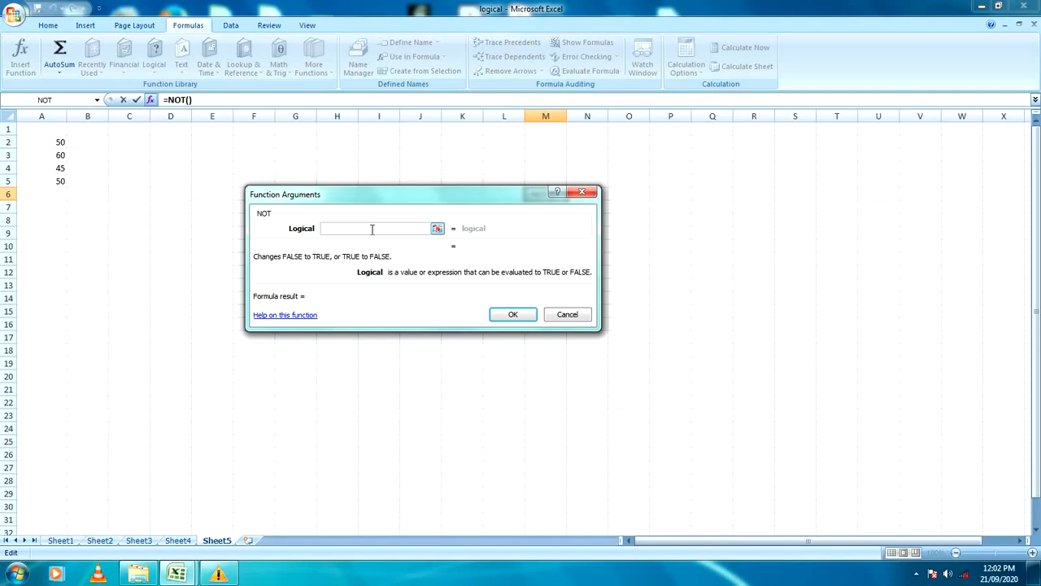
text(b2=50)
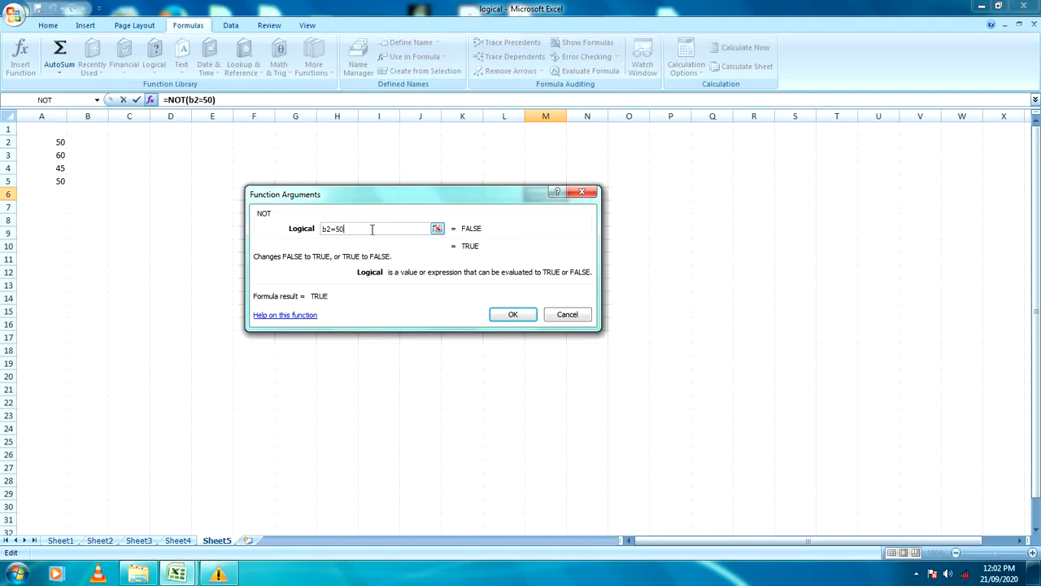
click(515, 318)
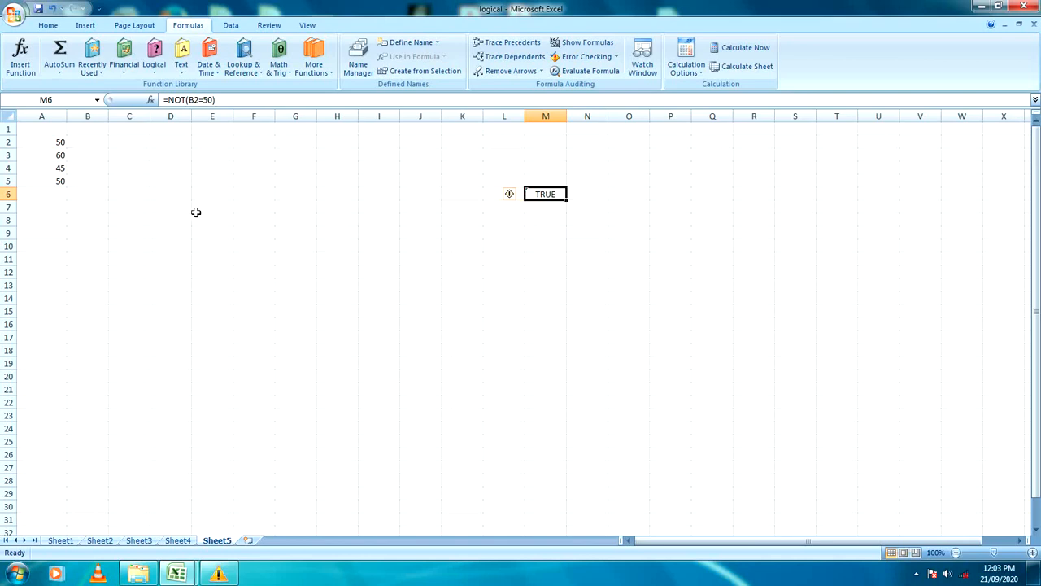
Insert a NOT function in cell B2 with the logical expression a2=50 and dismiss the color scheme prompt.
click(89, 143)
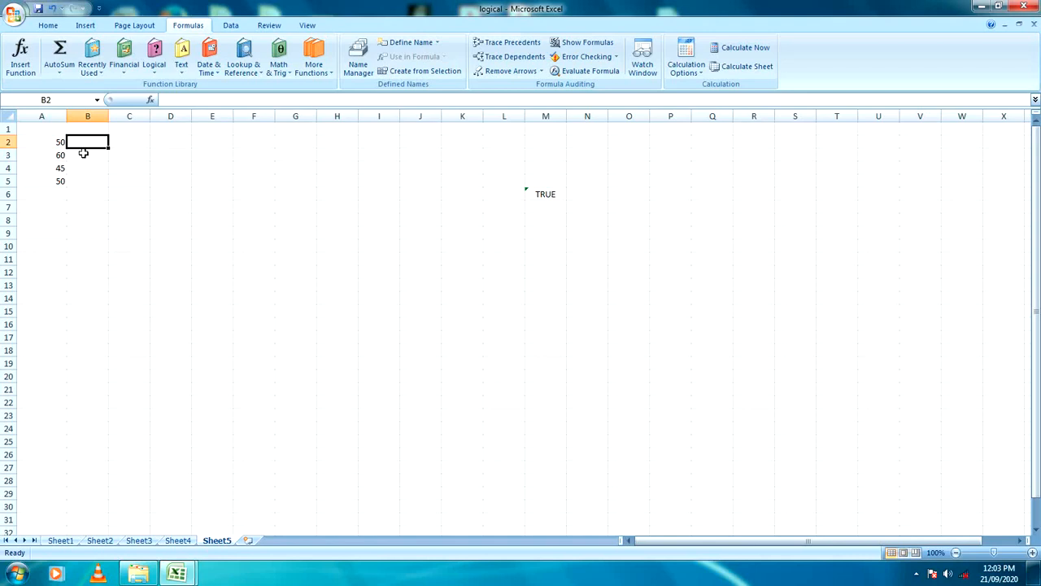
click(154, 64)
click(184, 149)
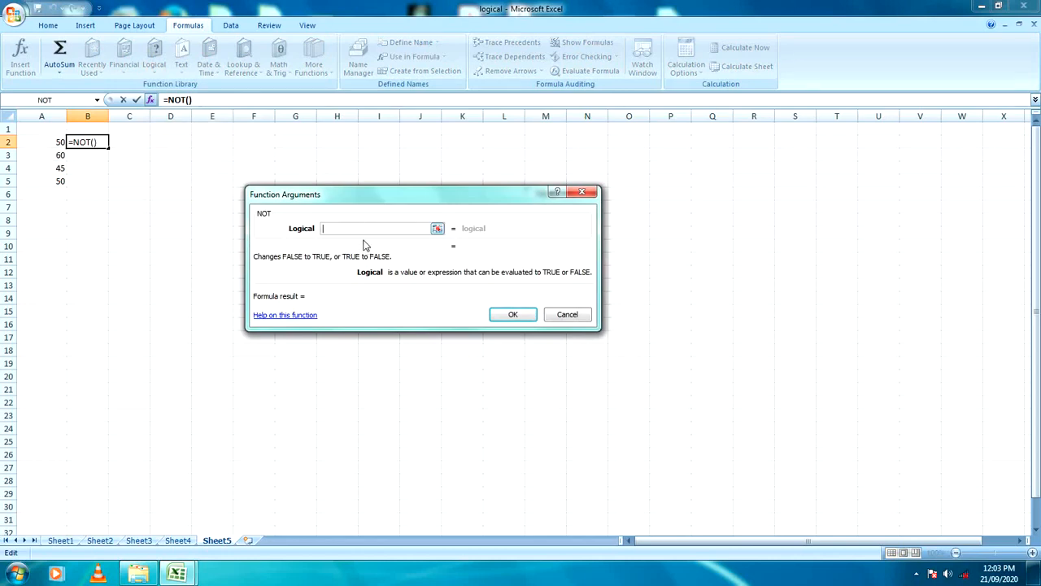
text(a2=50)
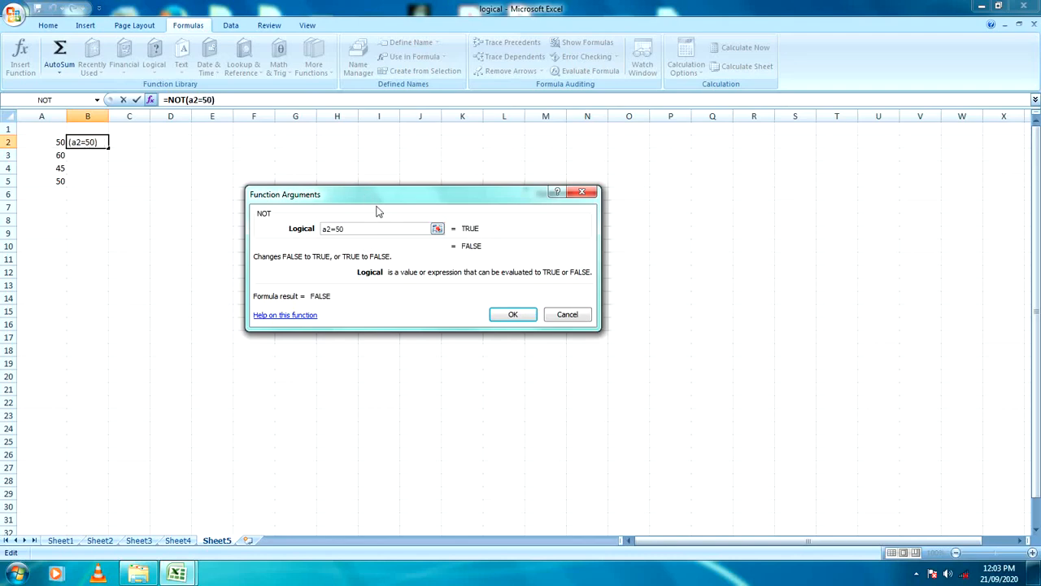
click(497, 314)
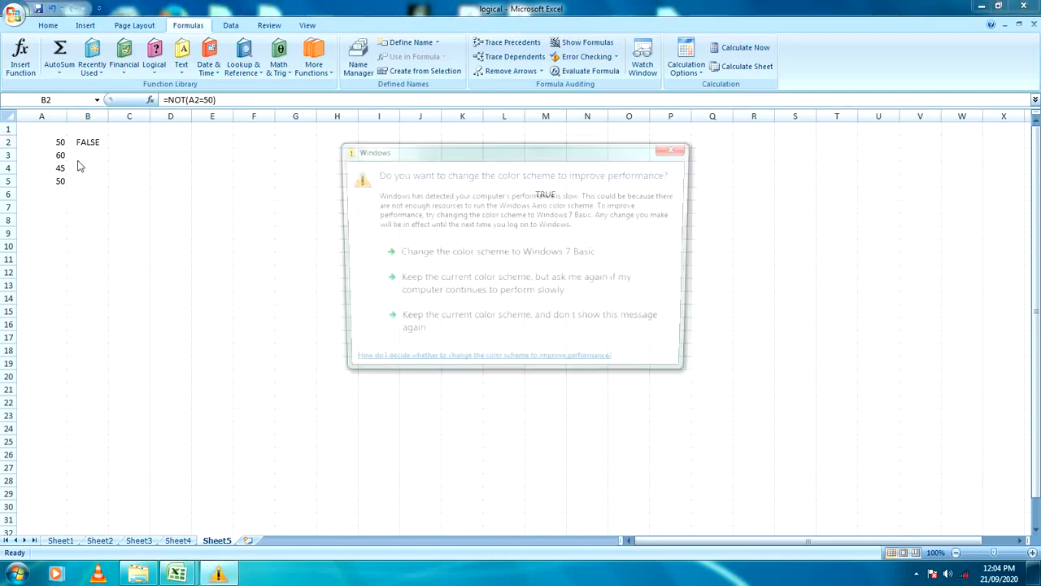
click(677, 147)
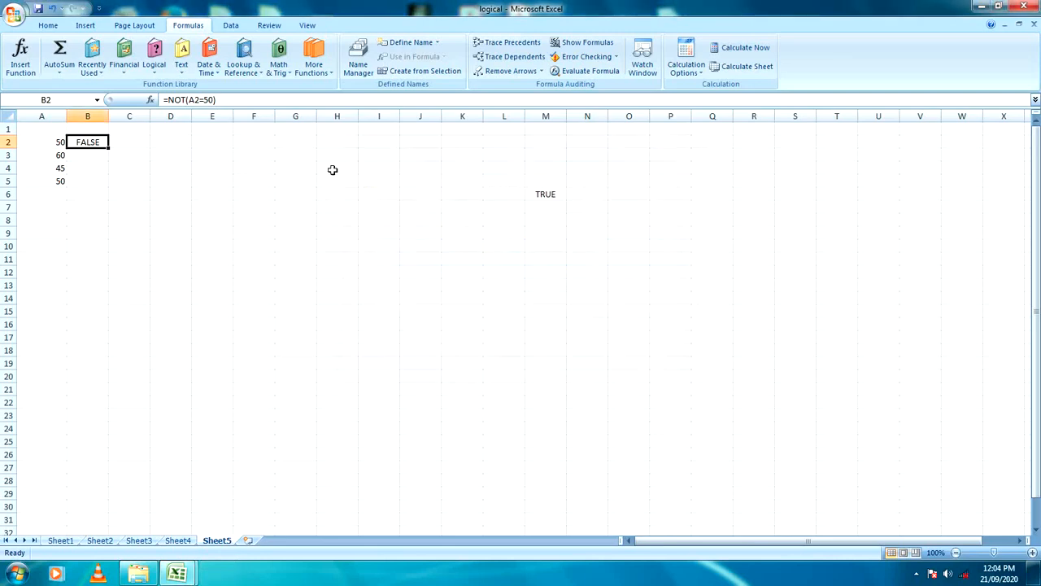
Insert a NOT function in cell B3 with the logical expression a3=50.
key(Down)
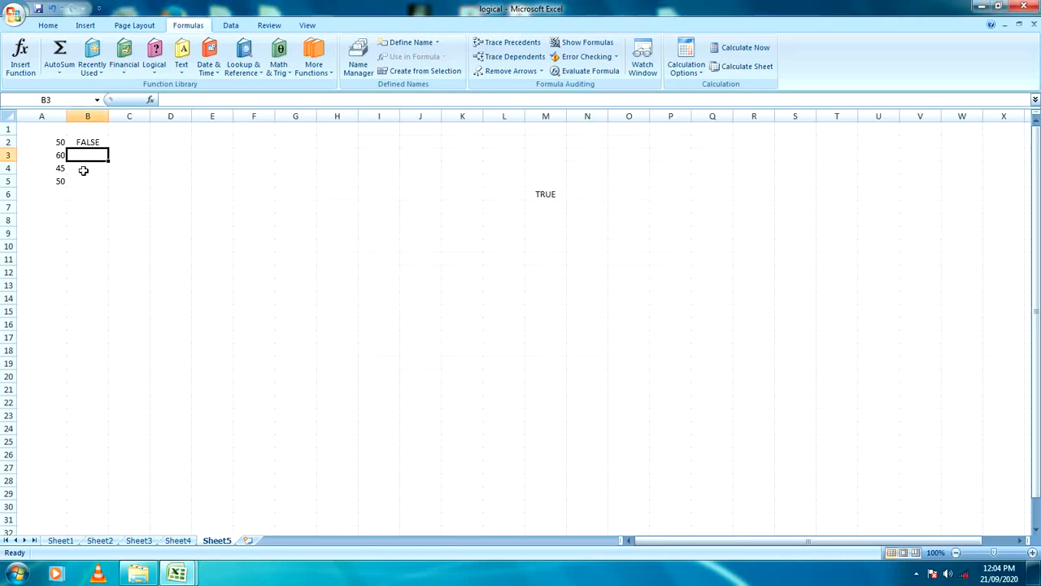
click(155, 68)
click(170, 150)
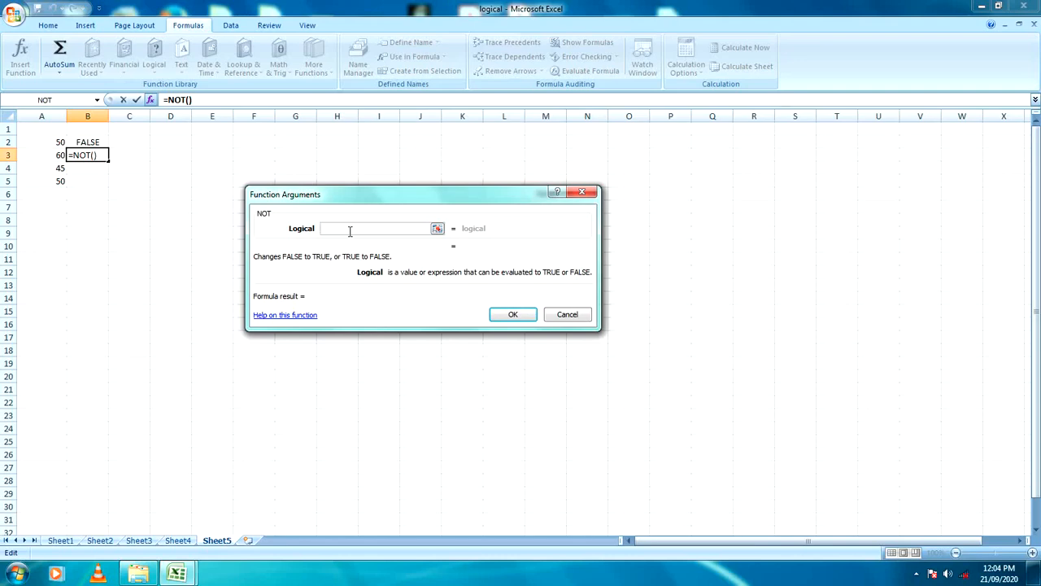
text(a3=50)
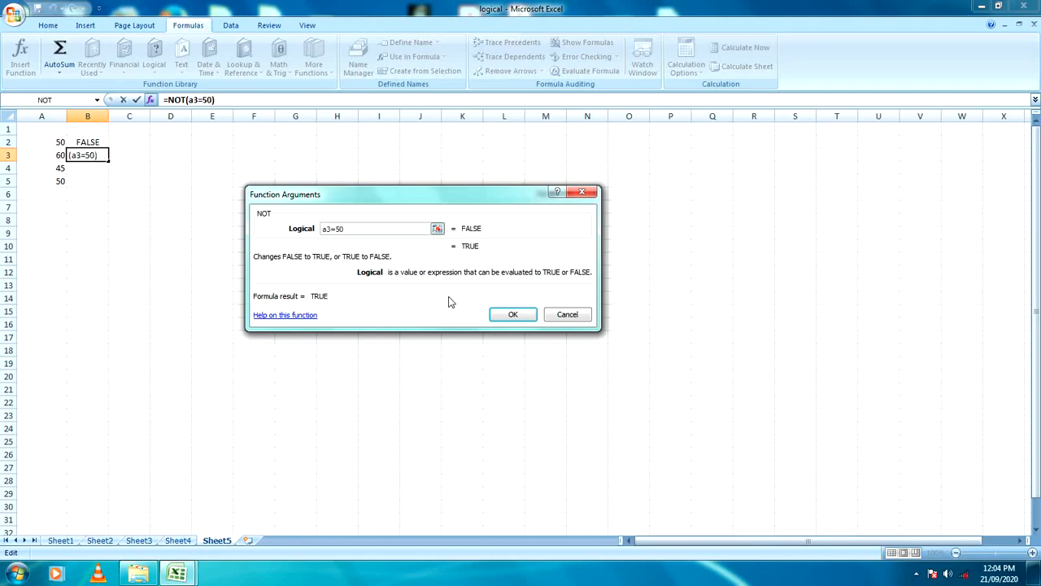
click(513, 315)
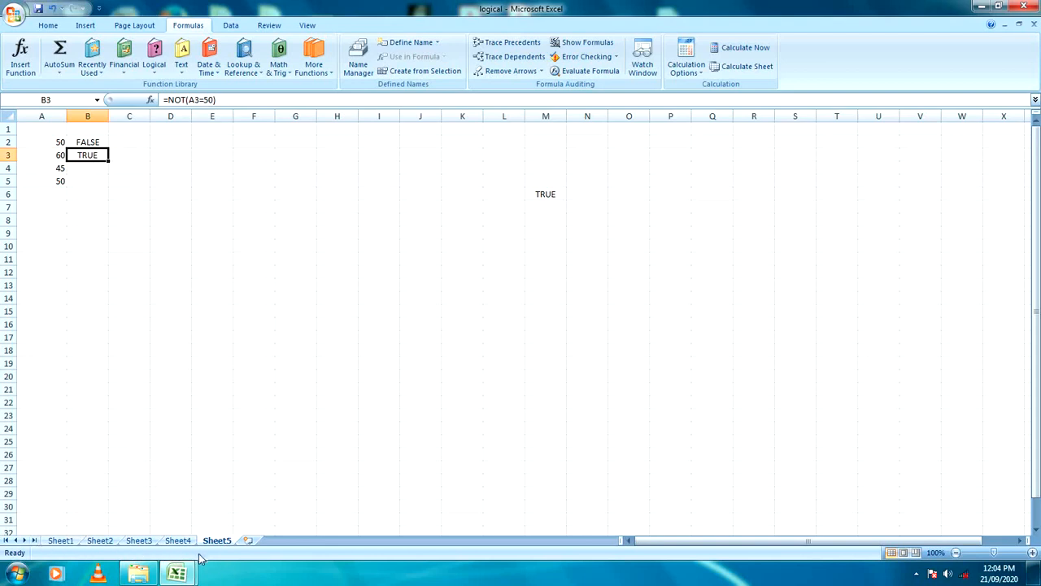
click(154, 66)
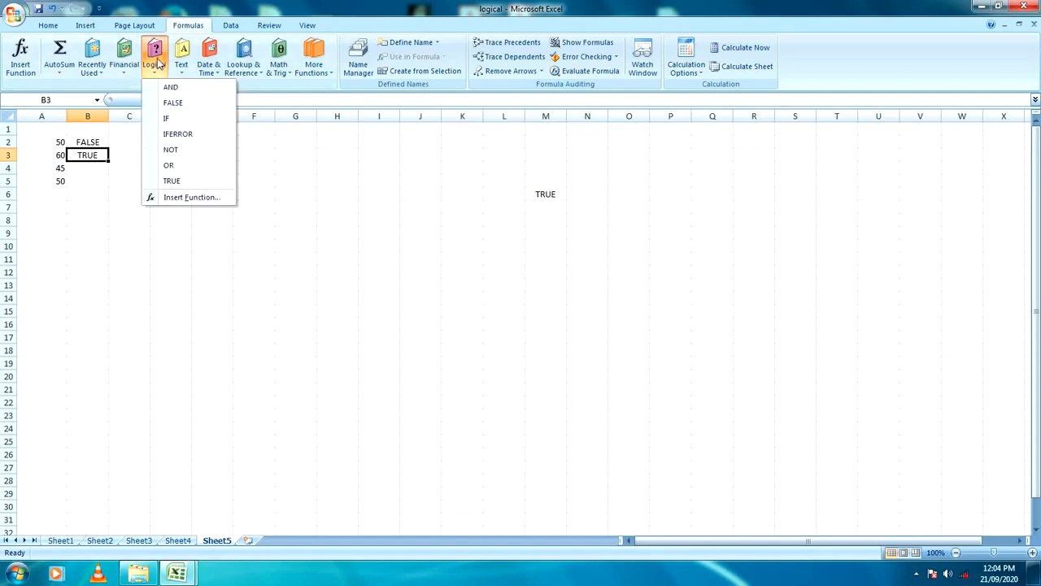
click(95, 142)
click(95, 143)
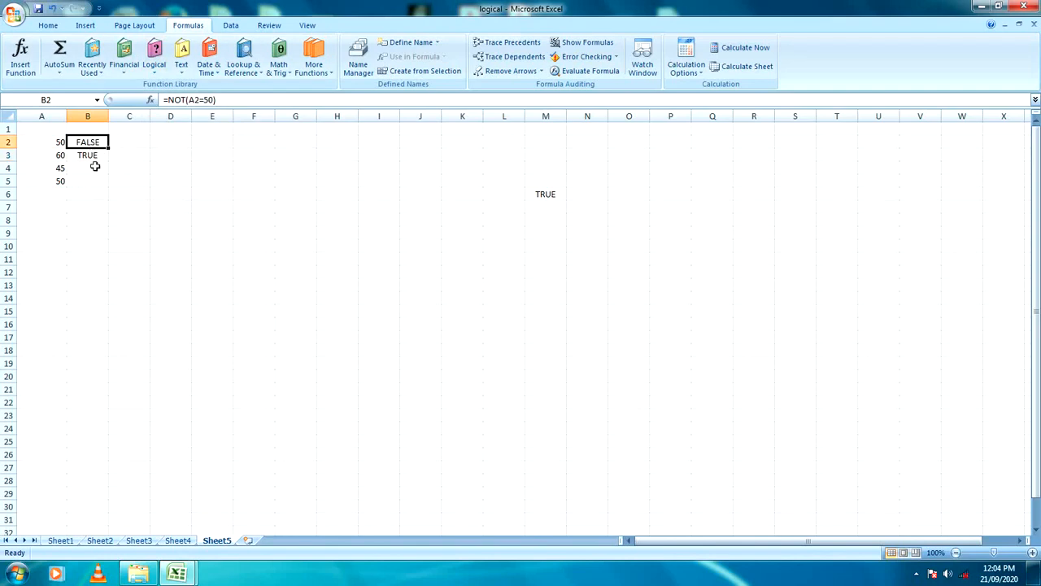
click(95, 156)
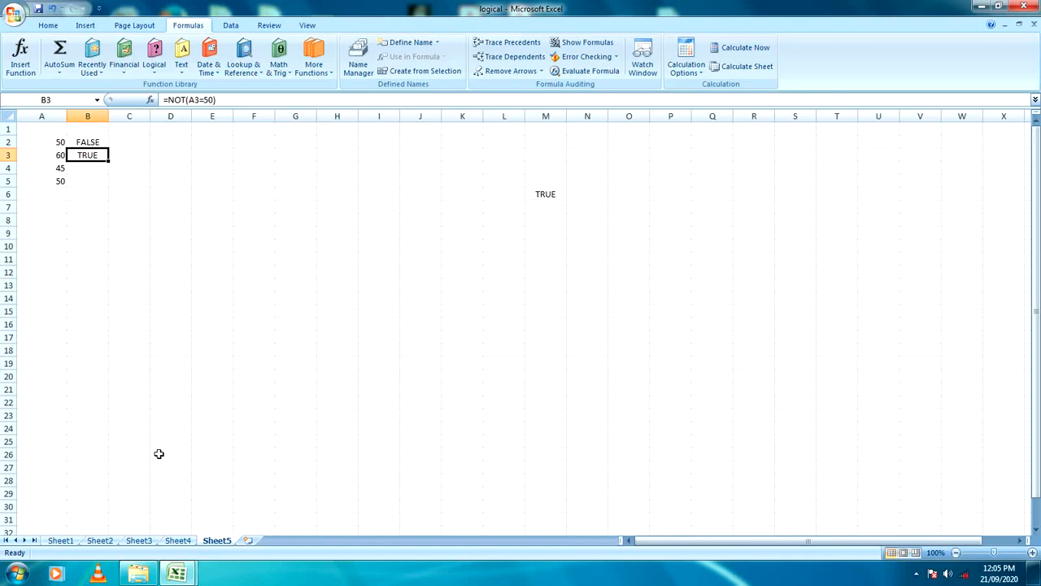
click(156, 64)
click(204, 244)
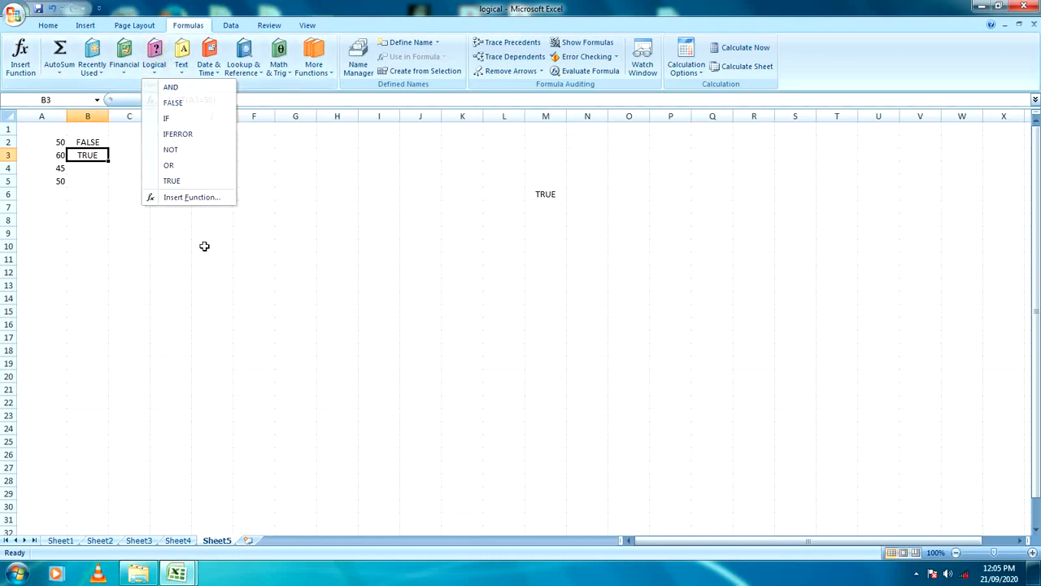